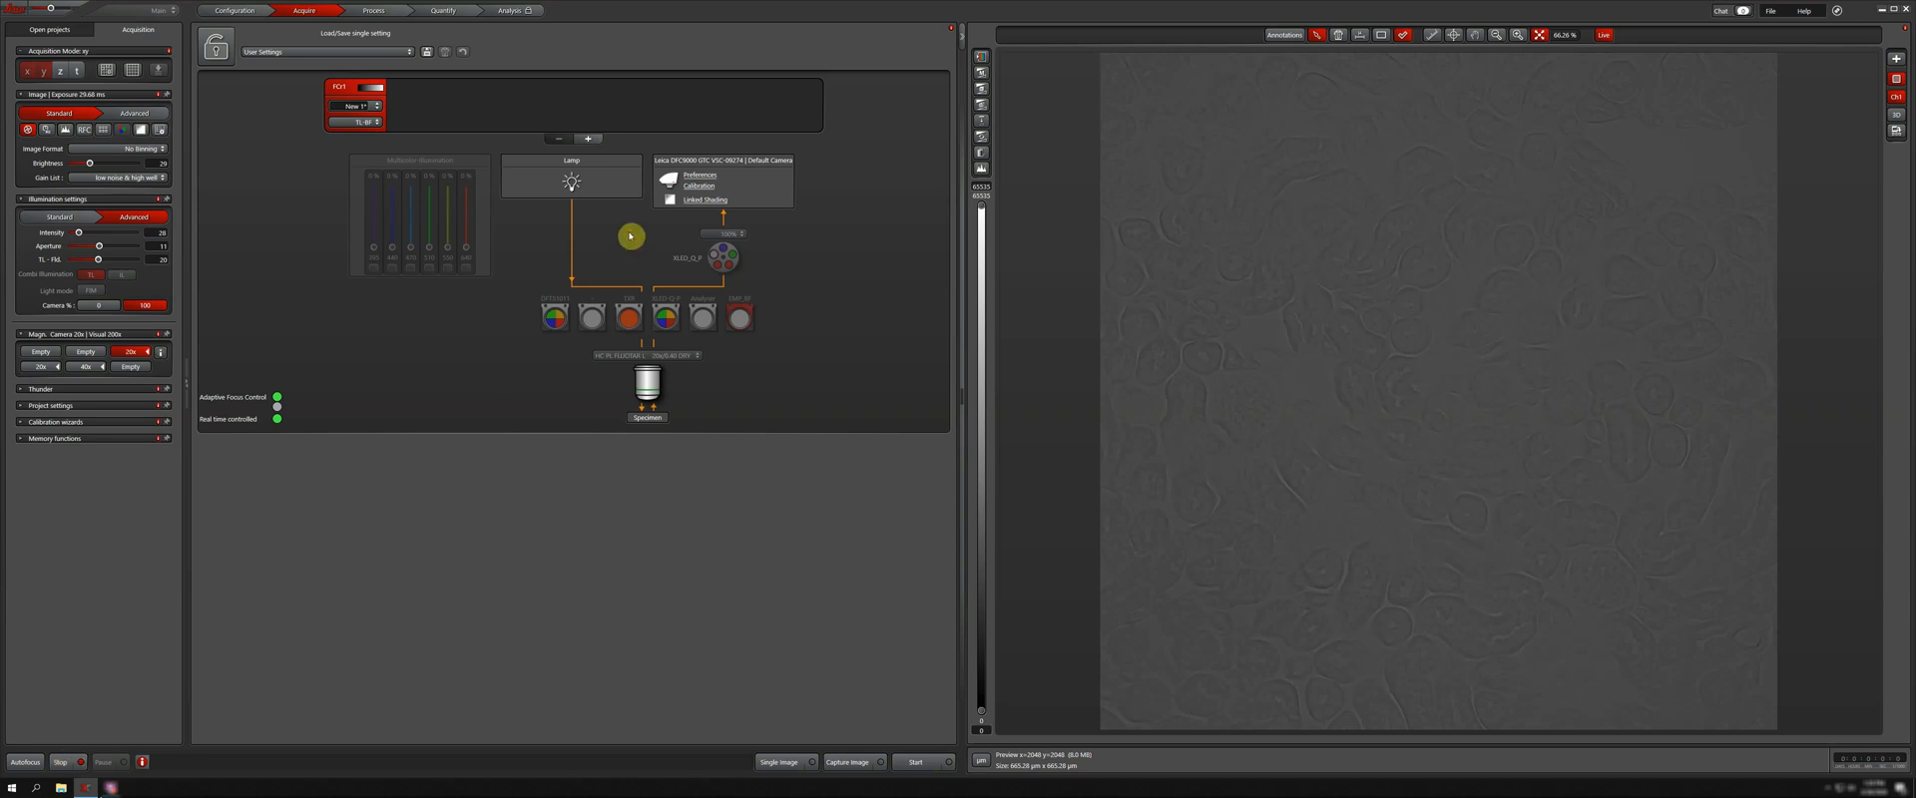
- Activate Linked Shading for the camera, check its general settings, and switch it off again
left_click(670, 203)
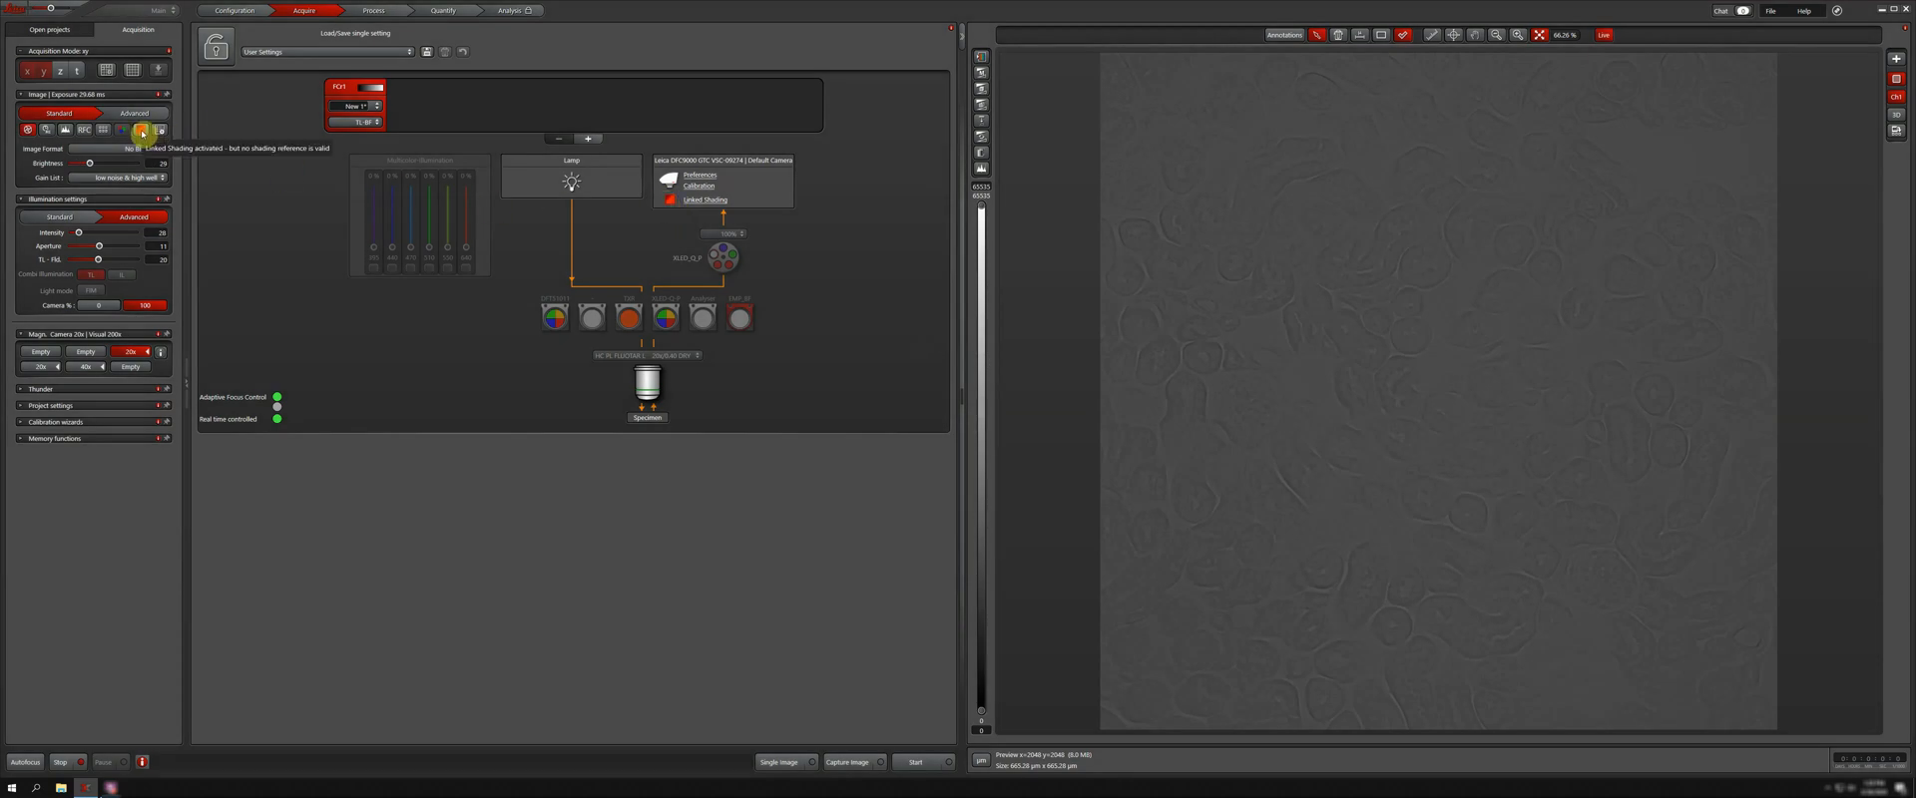
left_click(142, 132)
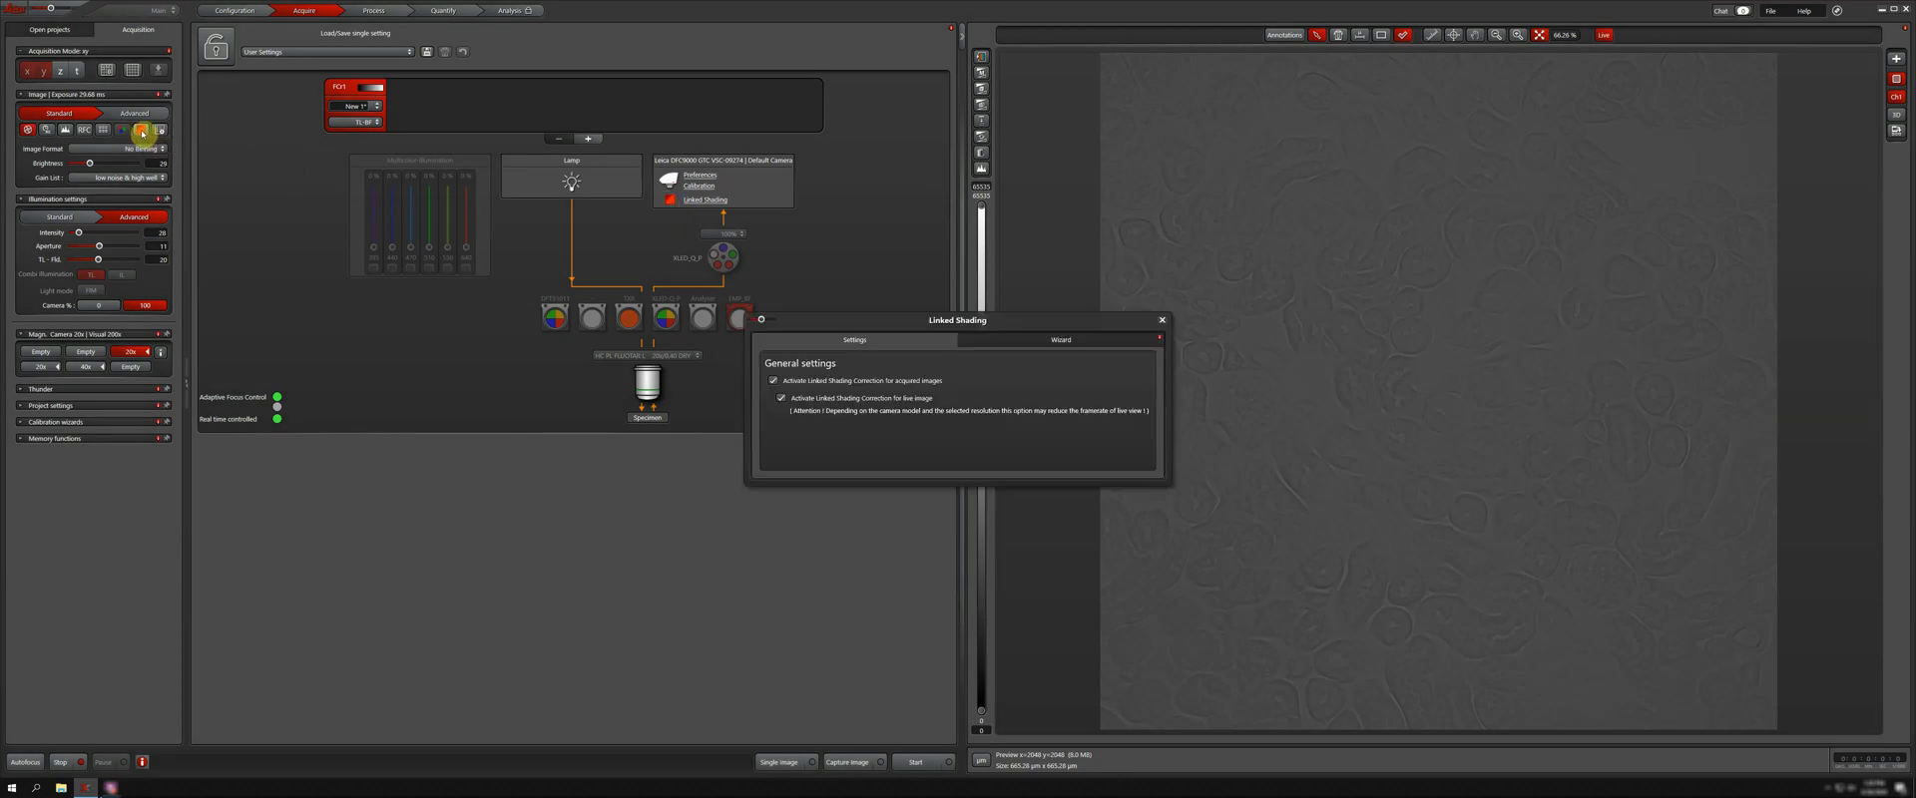
left_click(1162, 320)
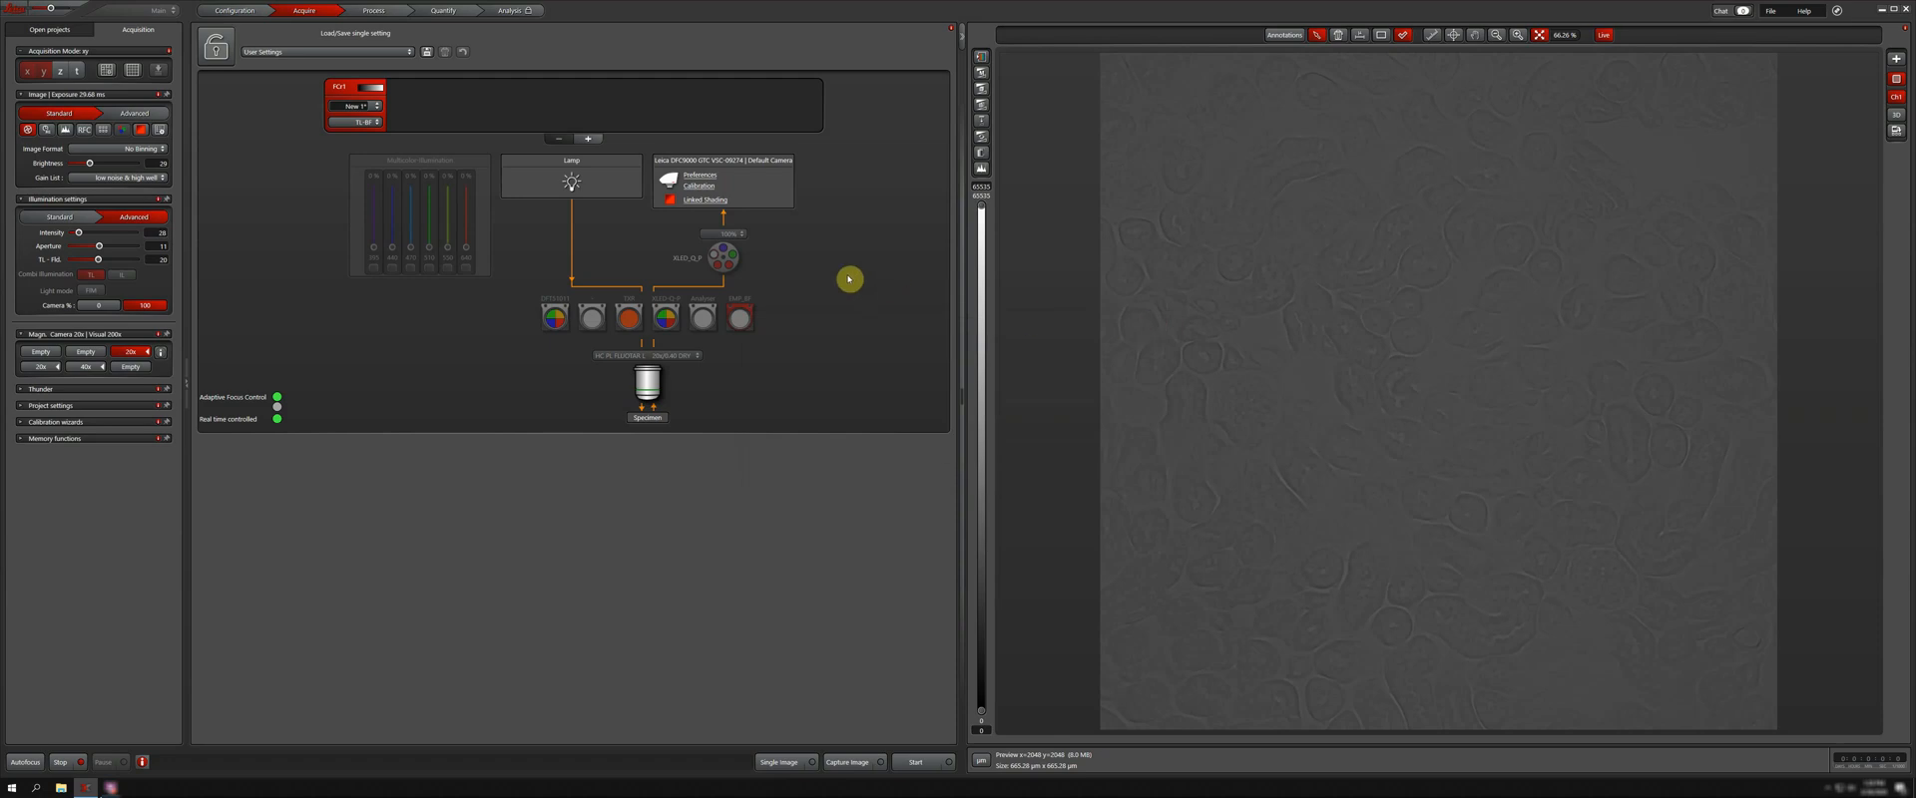
left_click(712, 201)
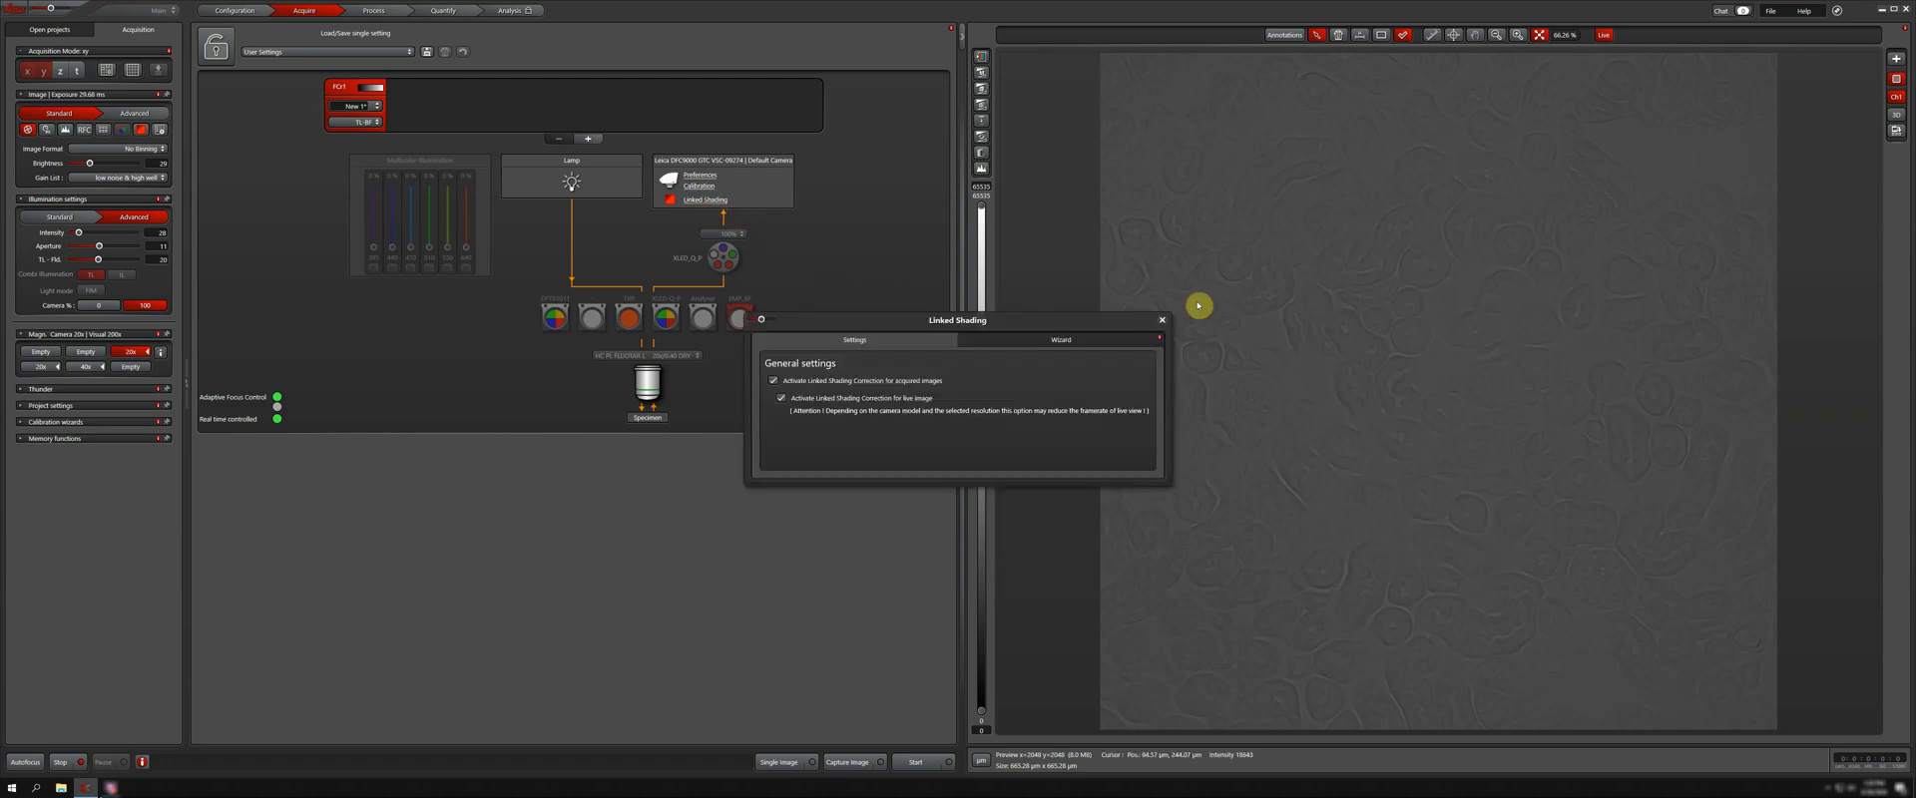
left_click(1162, 319)
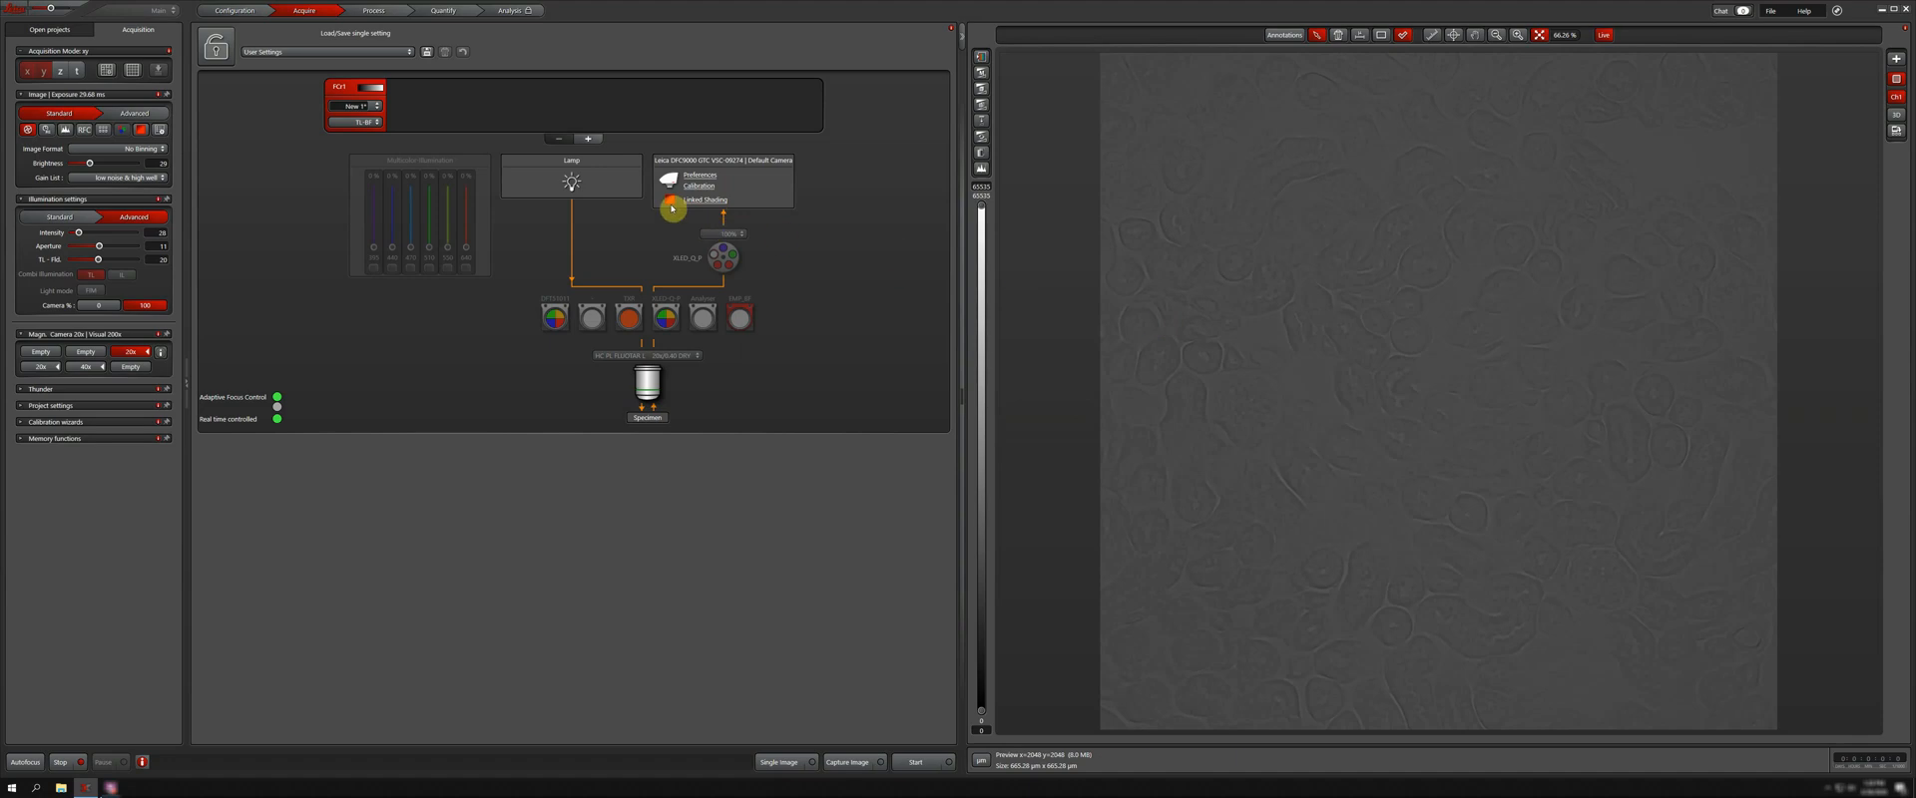
mouse_move(672, 205)
left_click(672, 204)
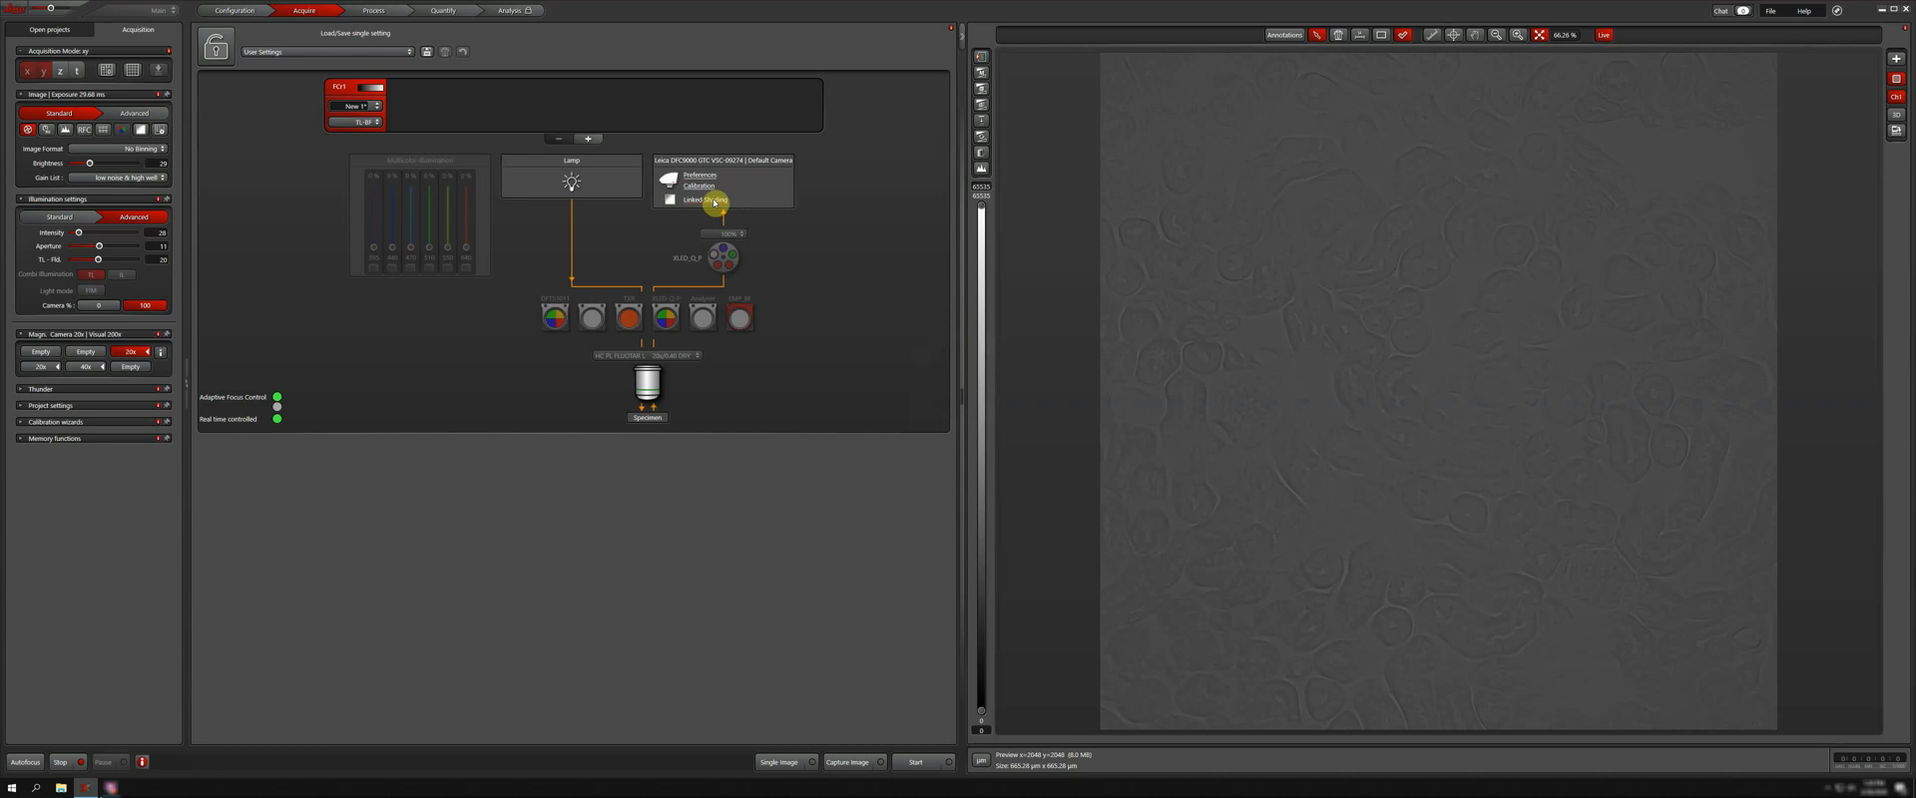
- Open the Linked Shading wizard and consult the online help page on carrying out shading correction
left_click(711, 200)
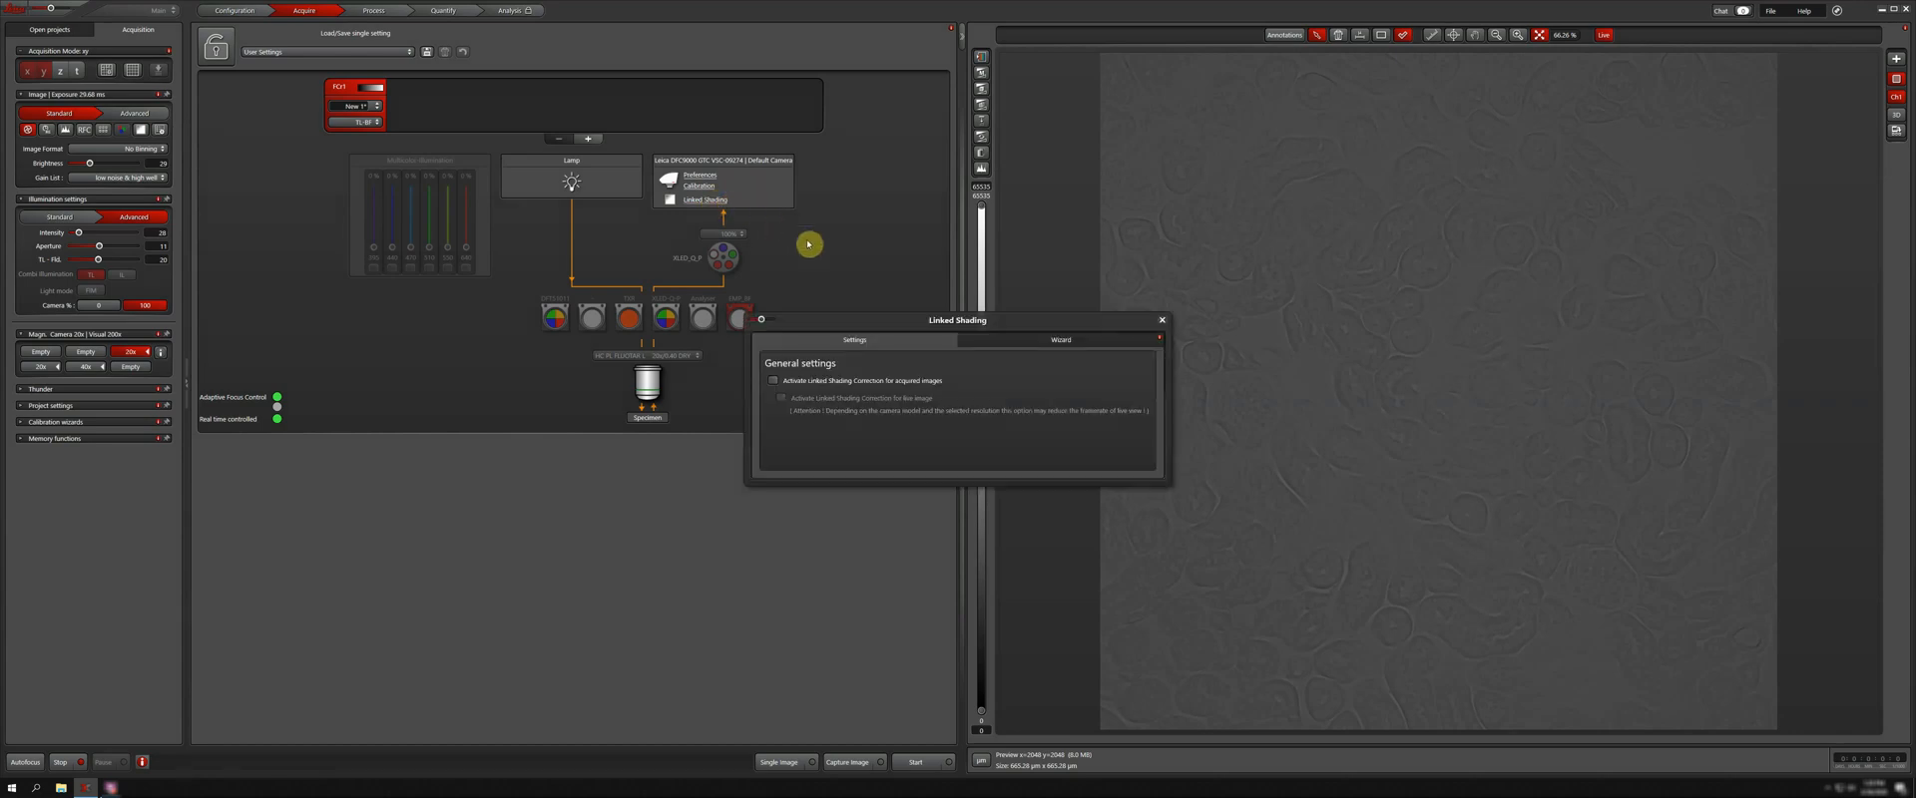
left_click(1044, 341)
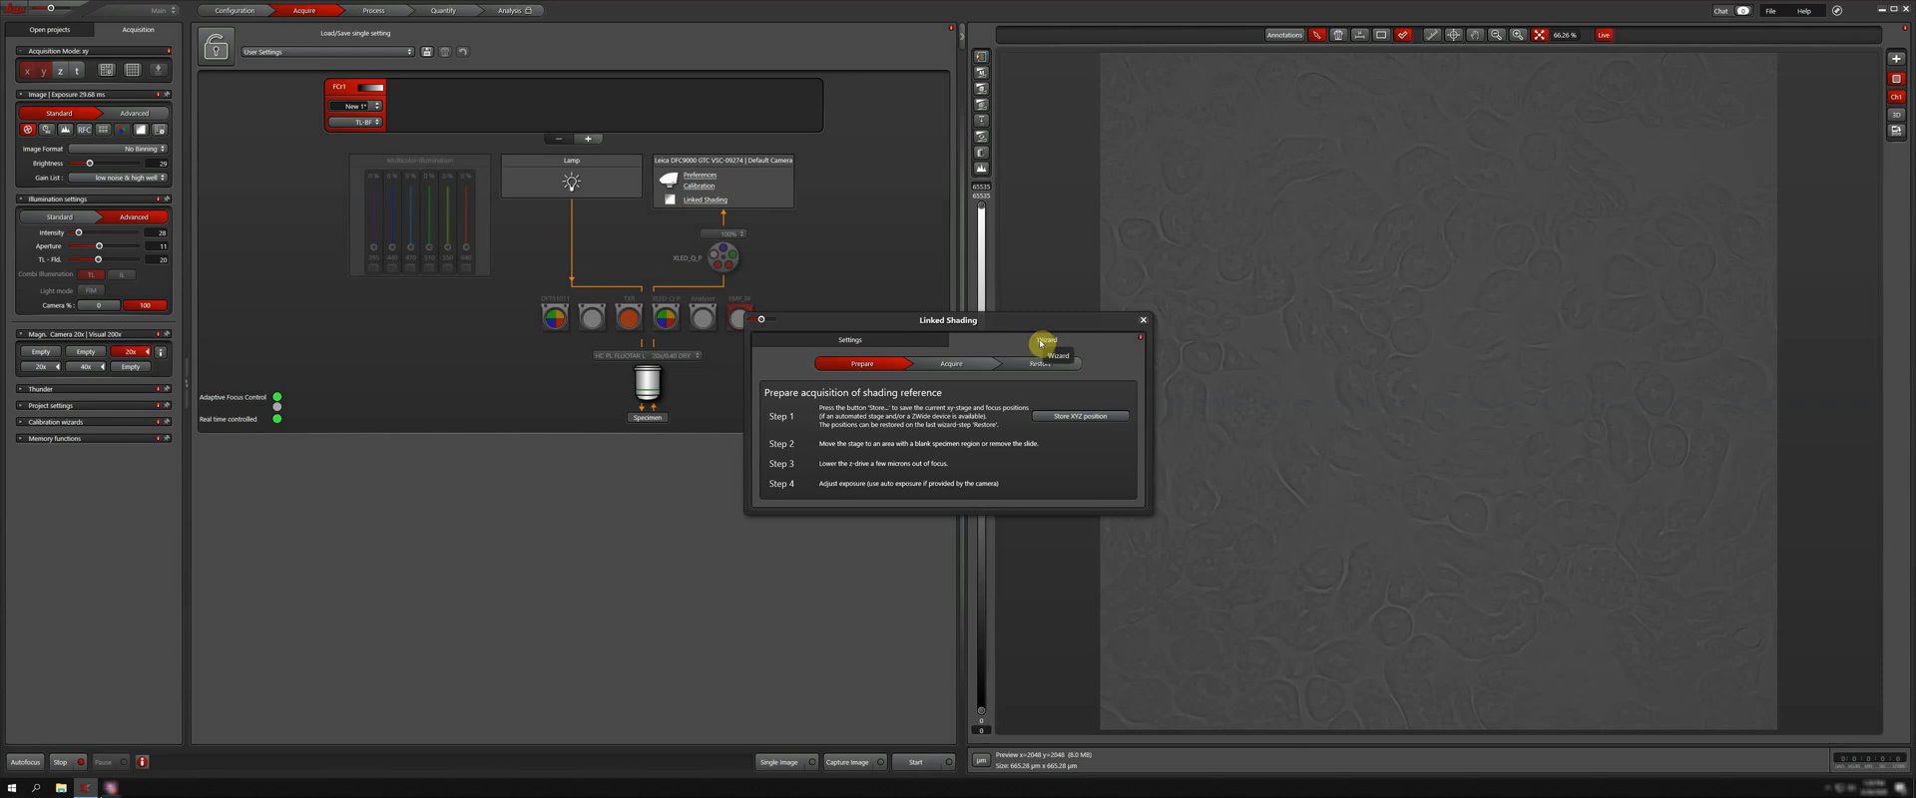
left_click(1143, 341)
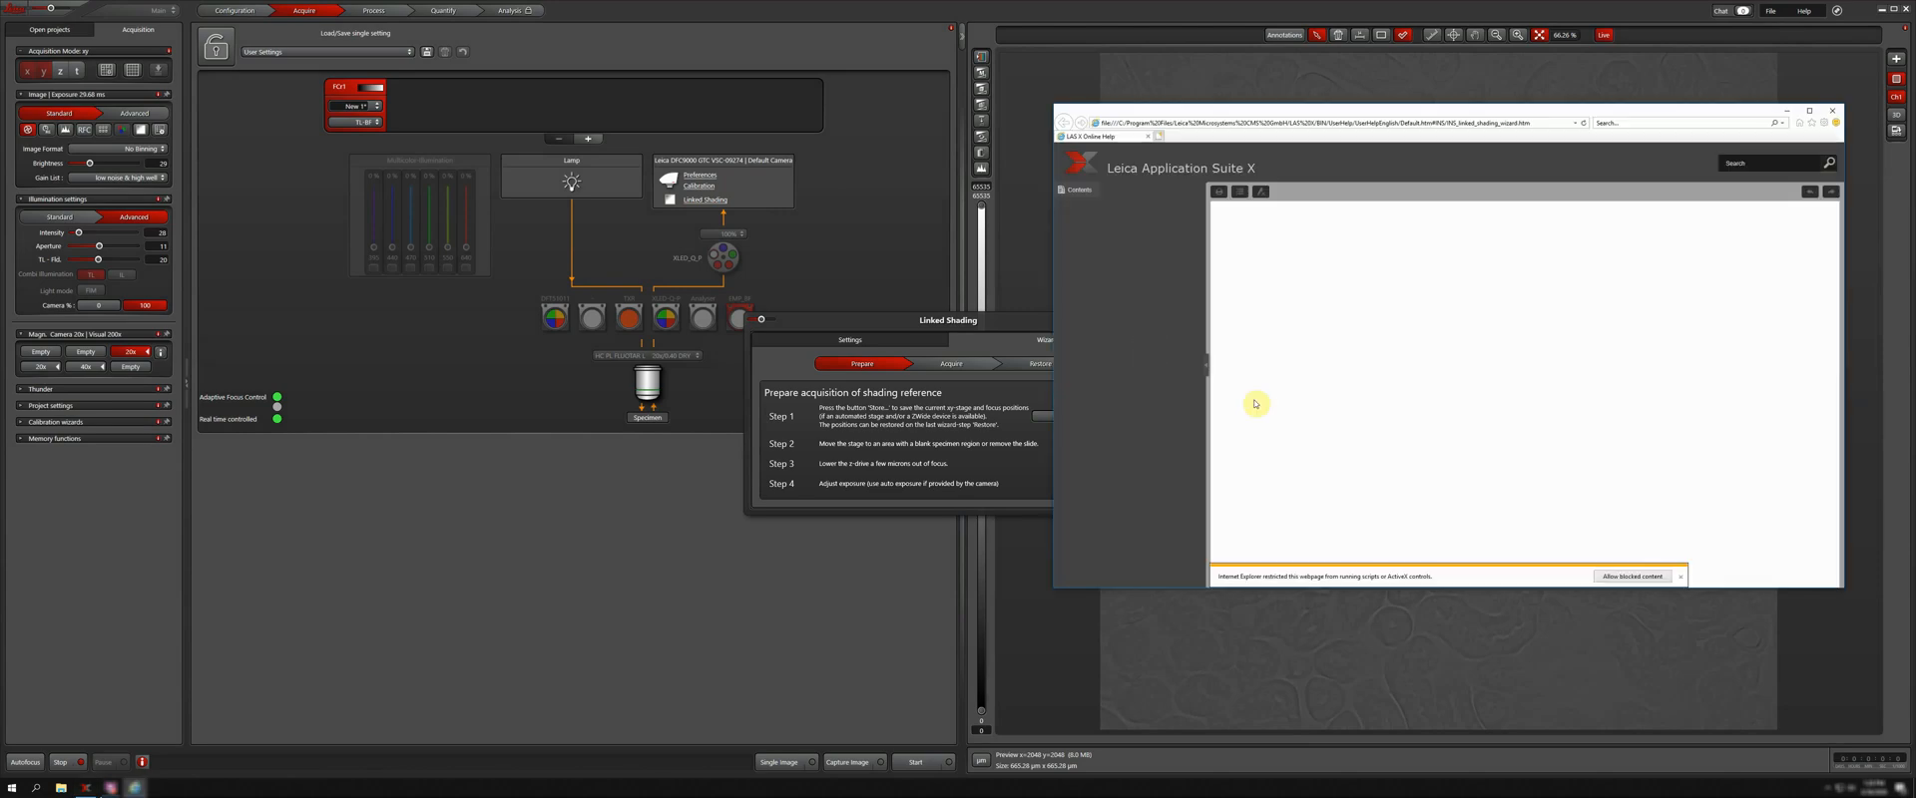
left_click(1639, 576)
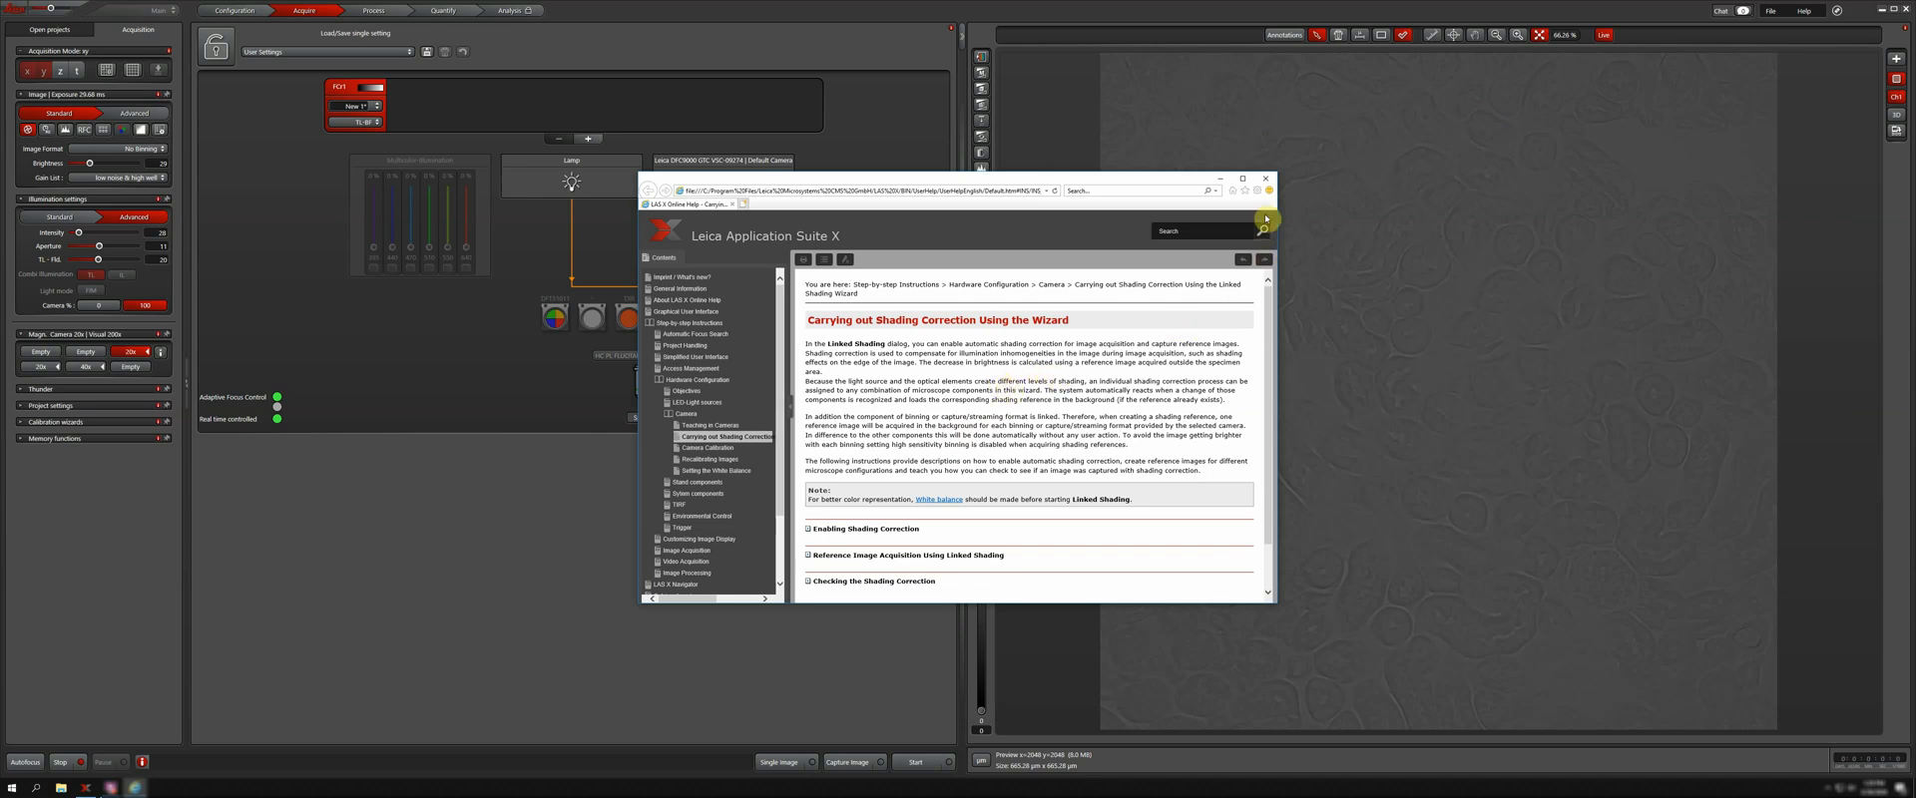
left_click(1265, 179)
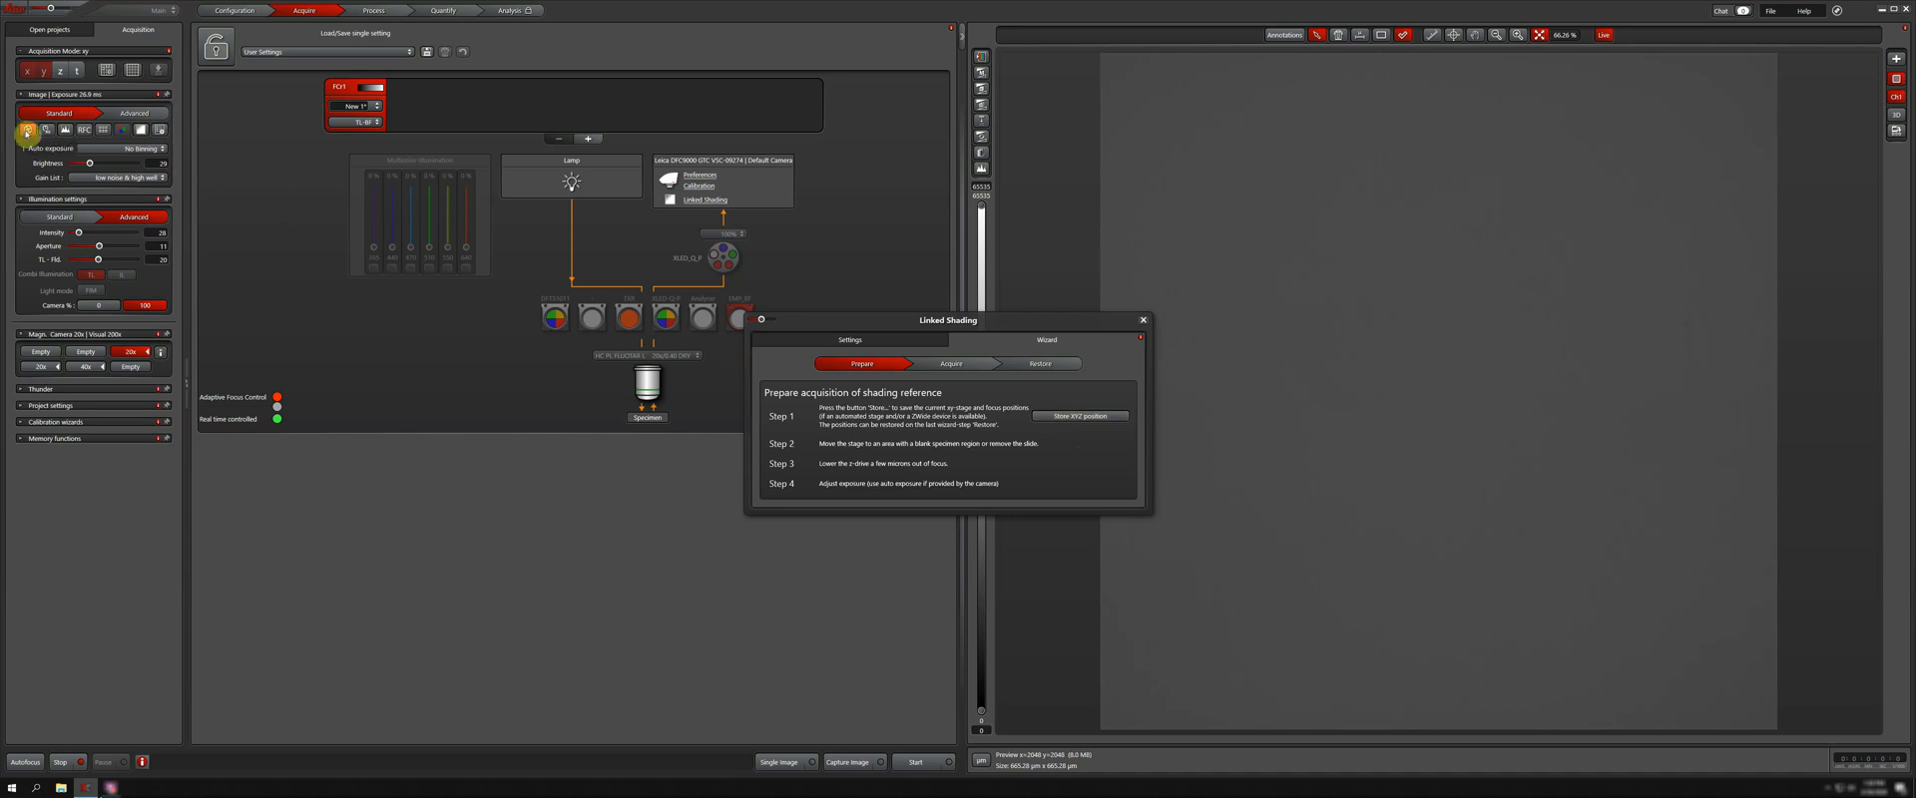
- Use auto exposure on the blank area and advance the wizard to its Acquire stage, keeping TL-BF as contrasting method
left_click(27, 130)
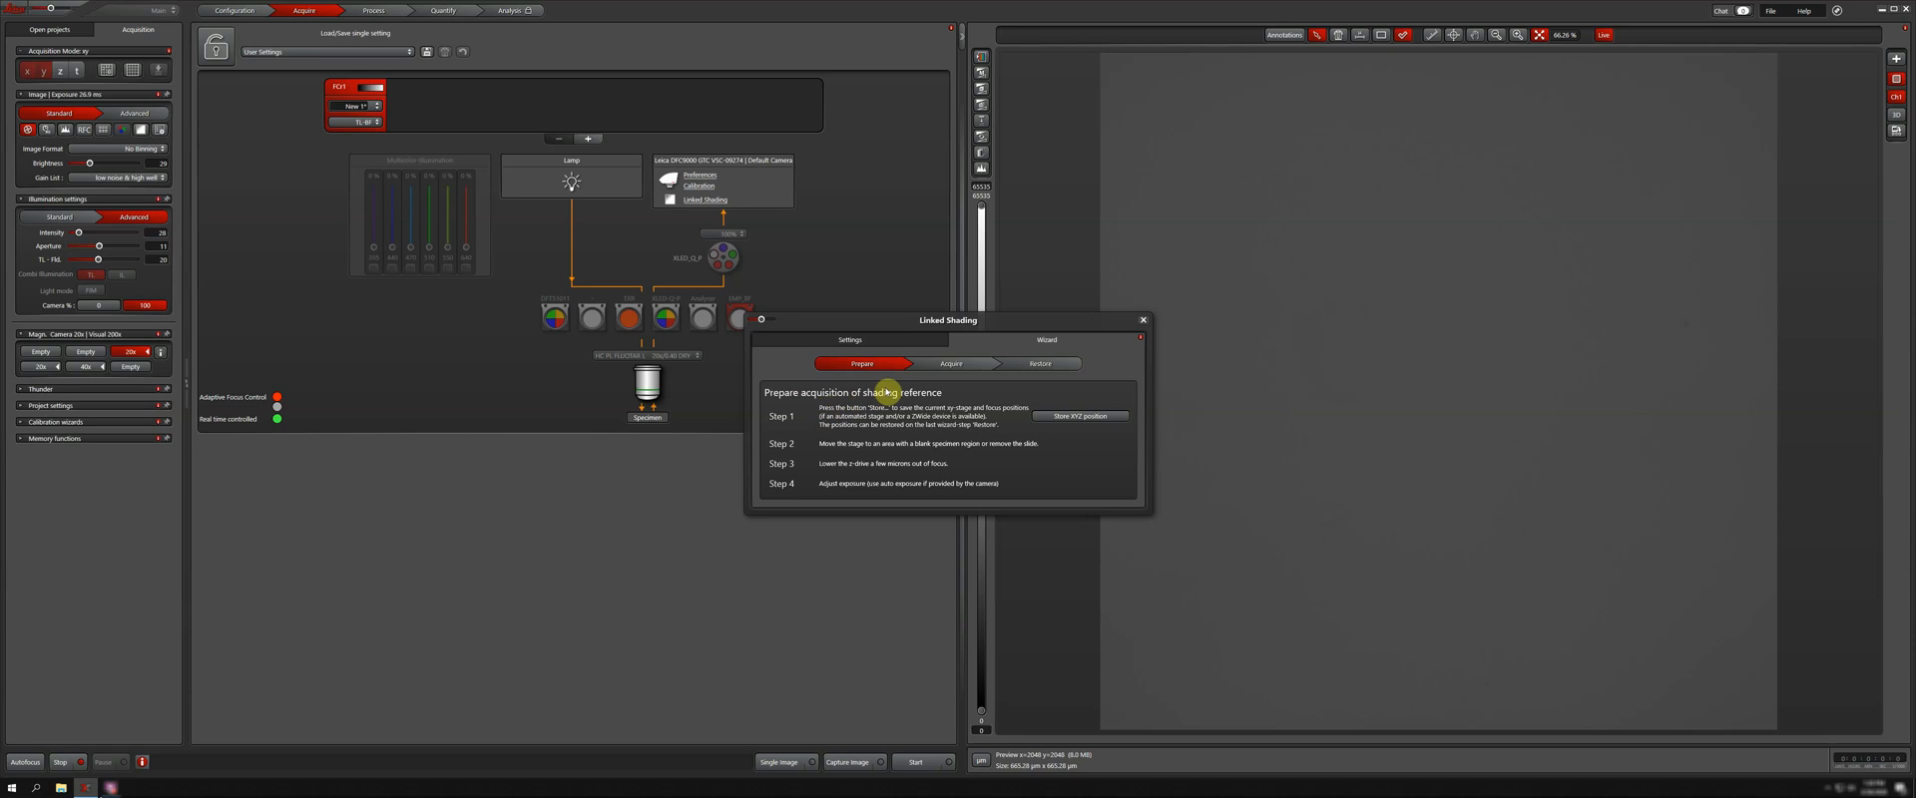
left_click(965, 365)
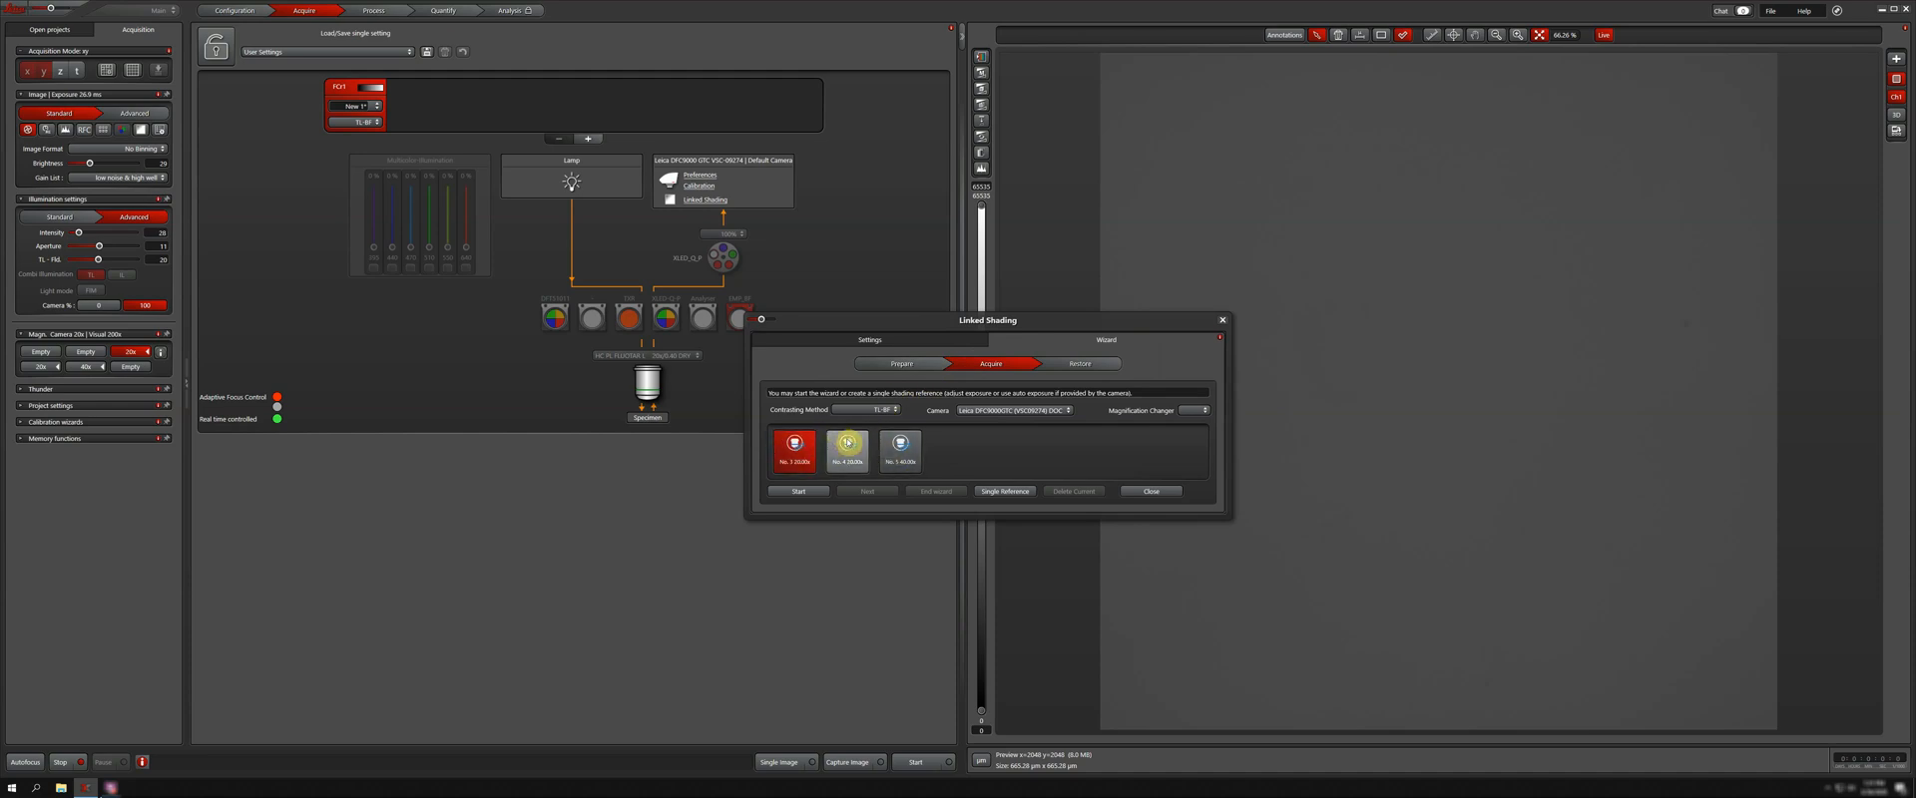
left_click(893, 410)
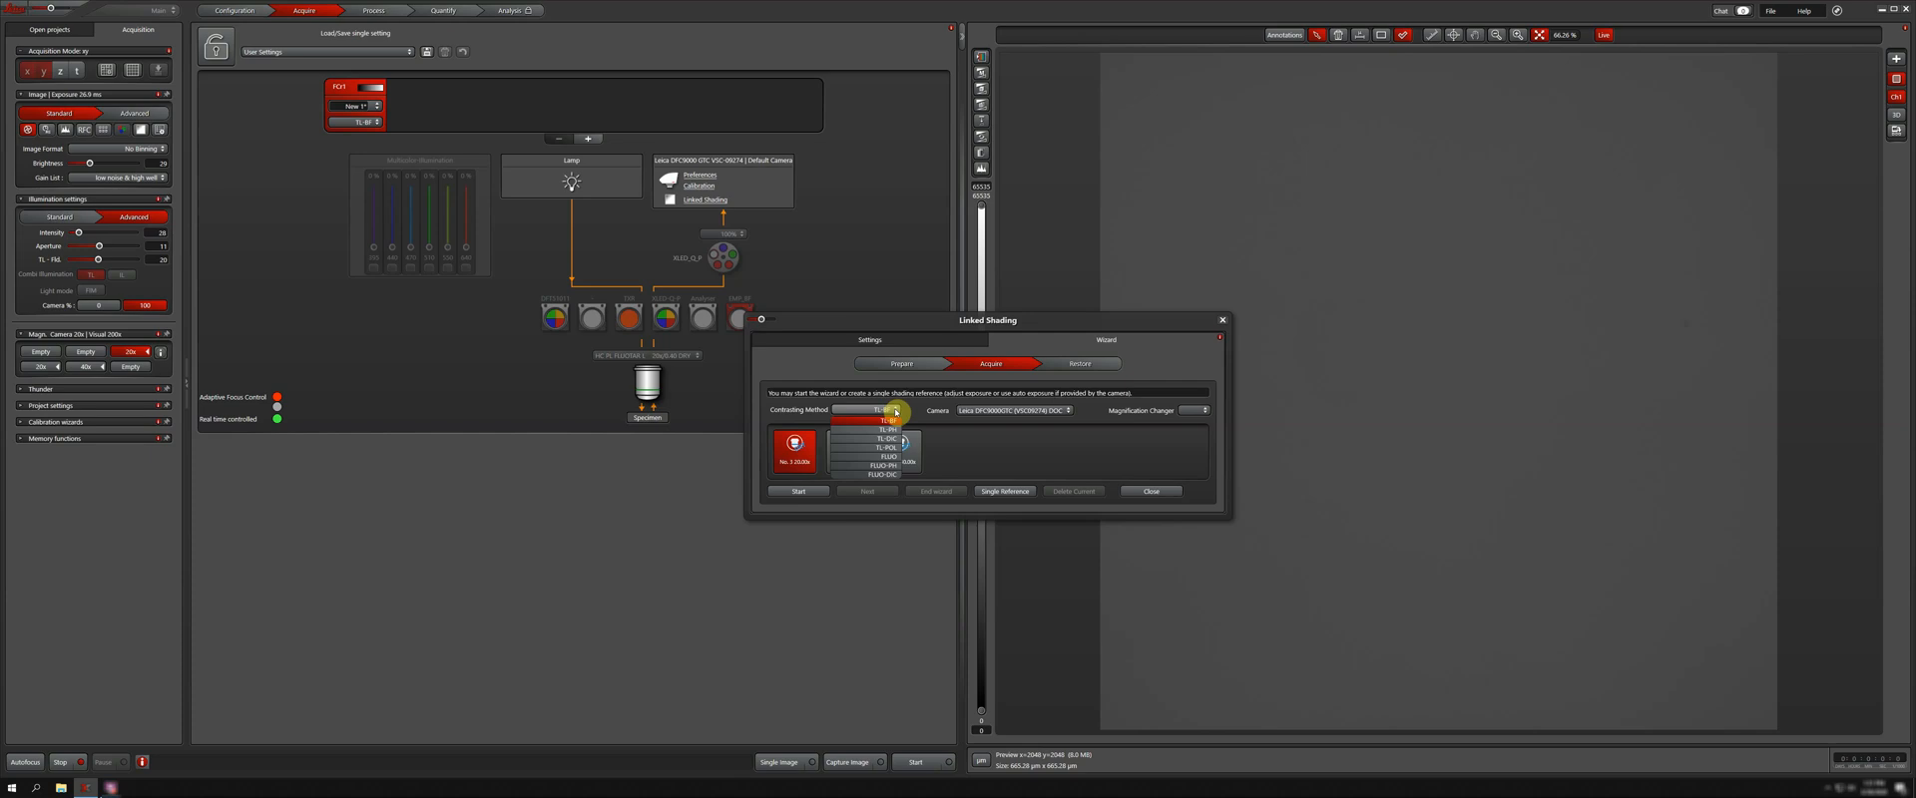
left_click(895, 410)
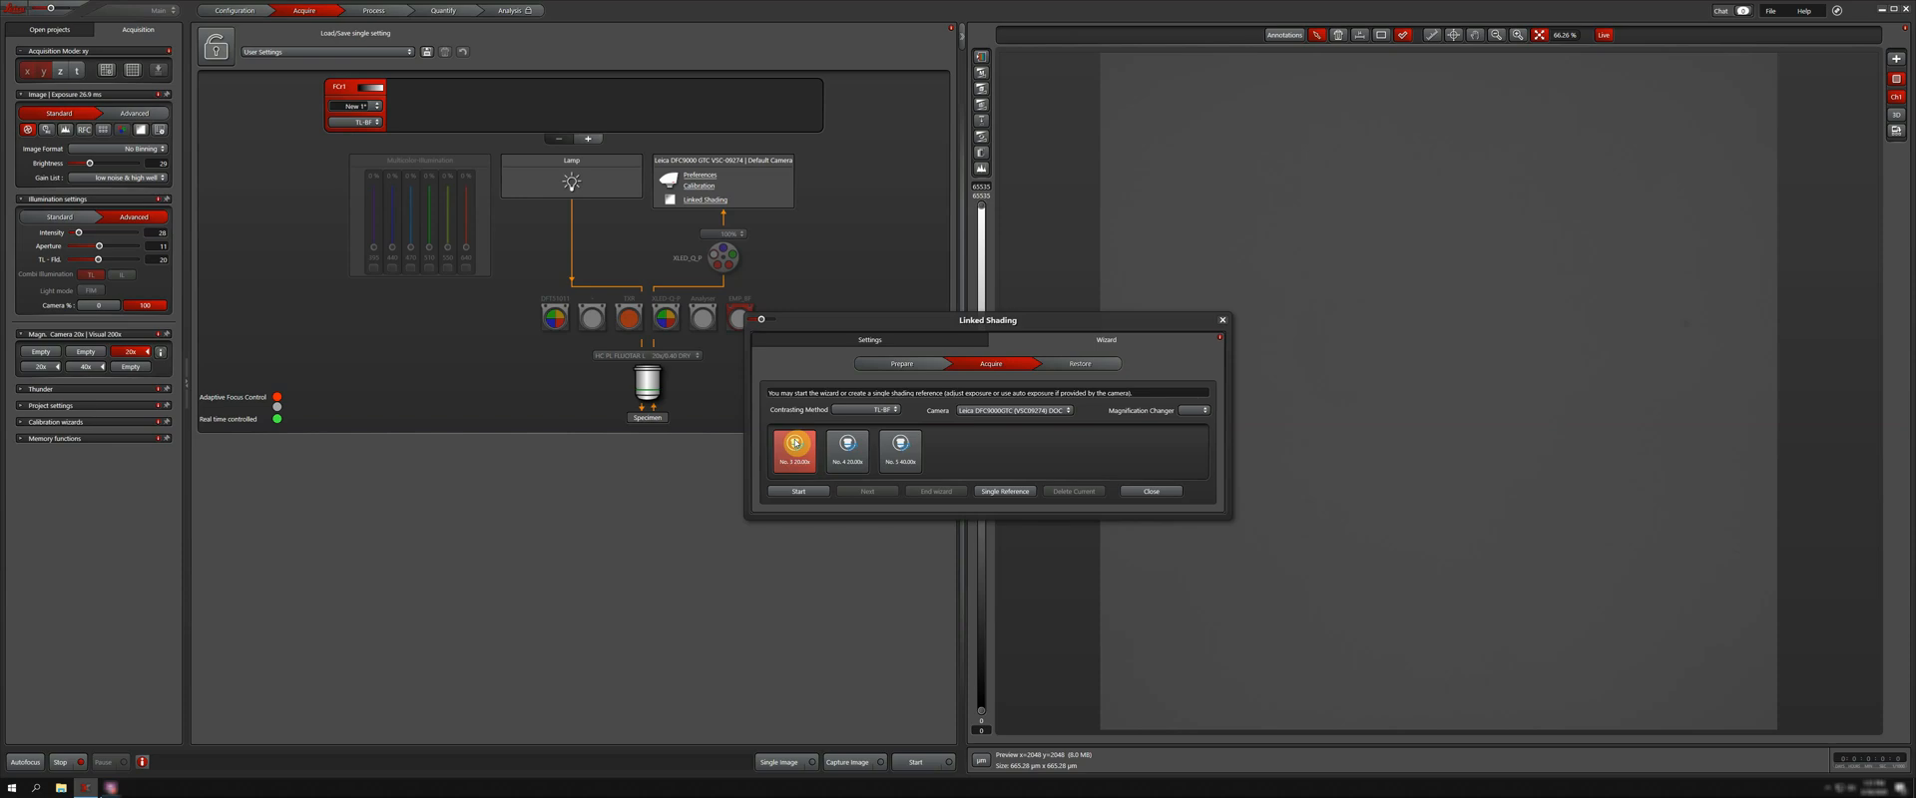
- Start the reference acquisition and create a shading reference for each of the three listed objectives in turn
left_click(797, 493)
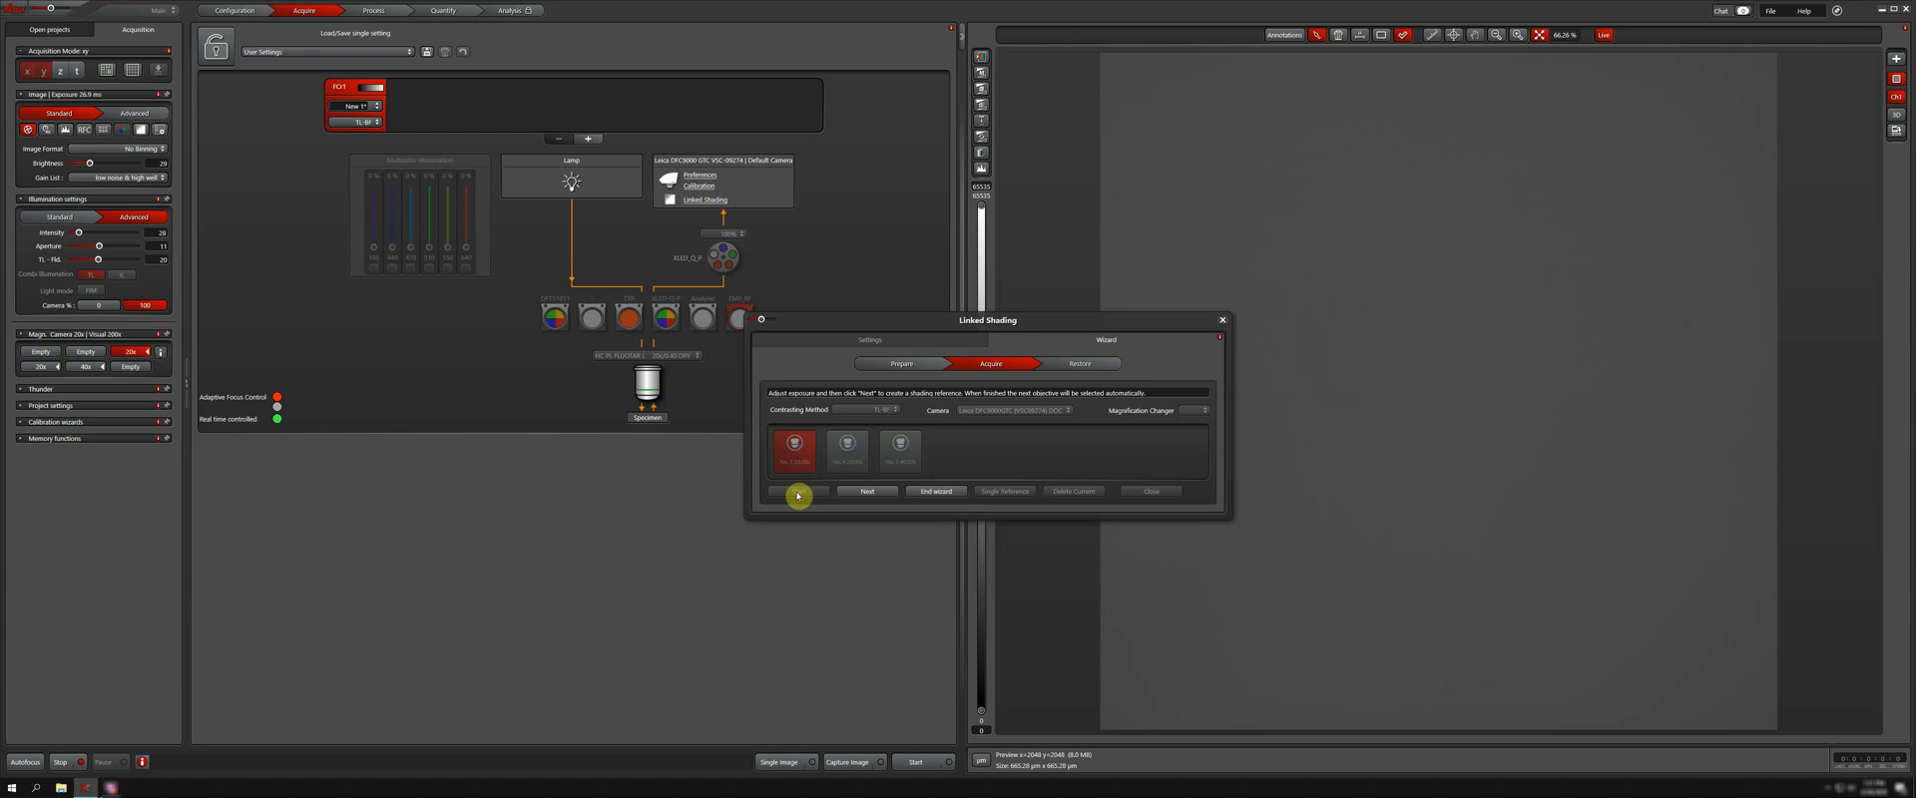
left_click(867, 491)
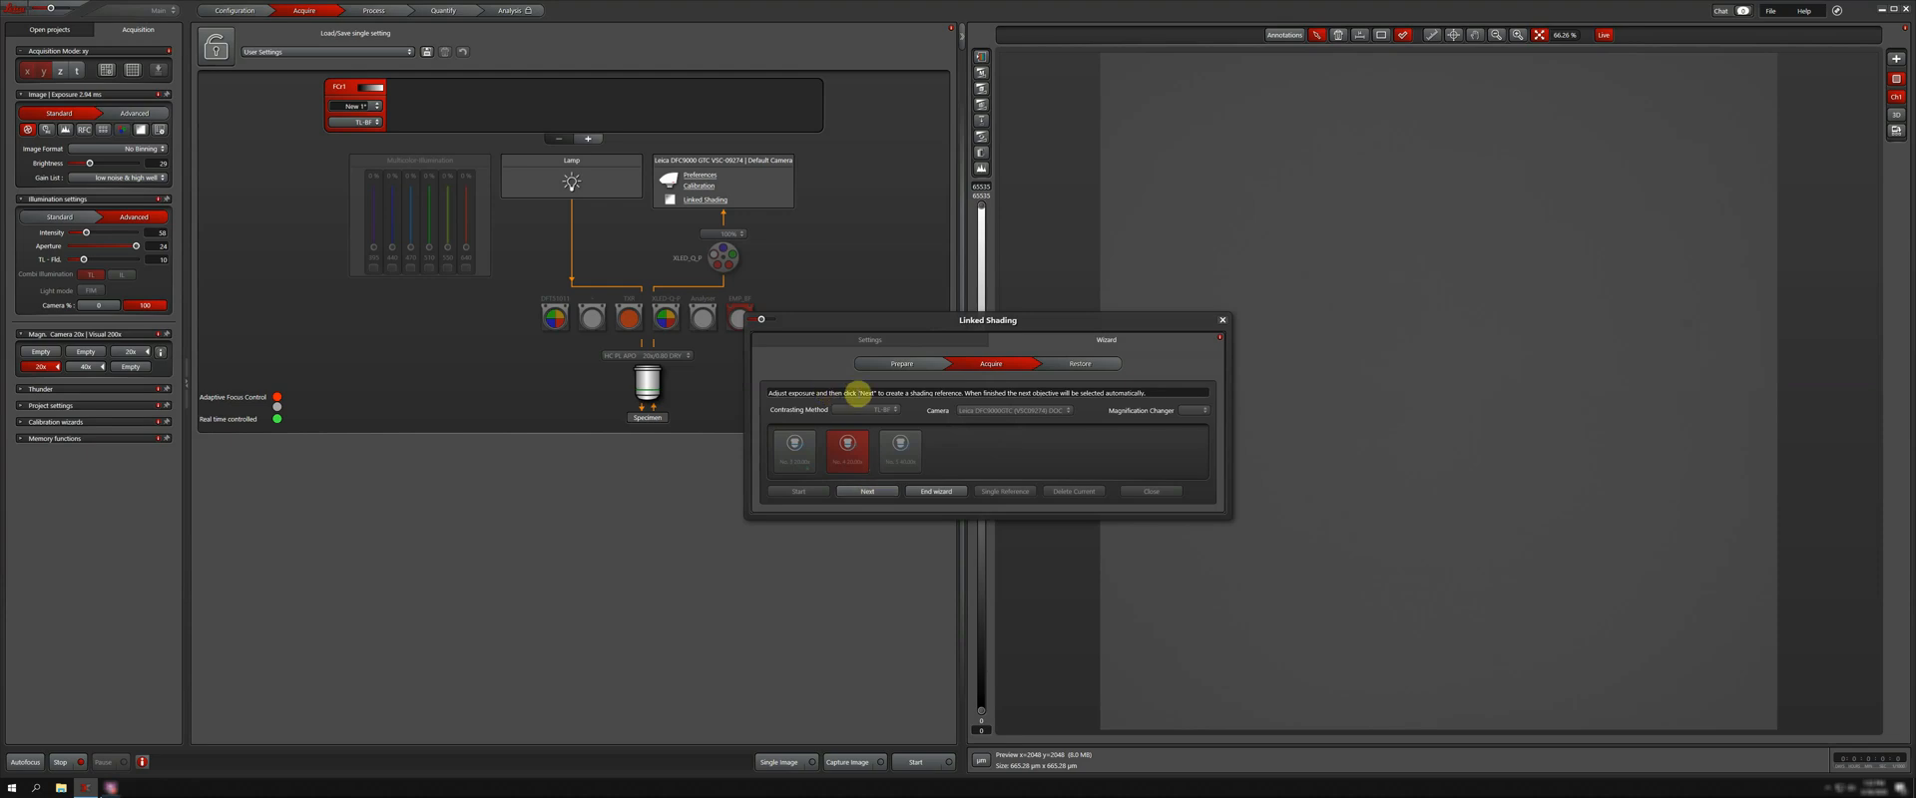
left_click(866, 491)
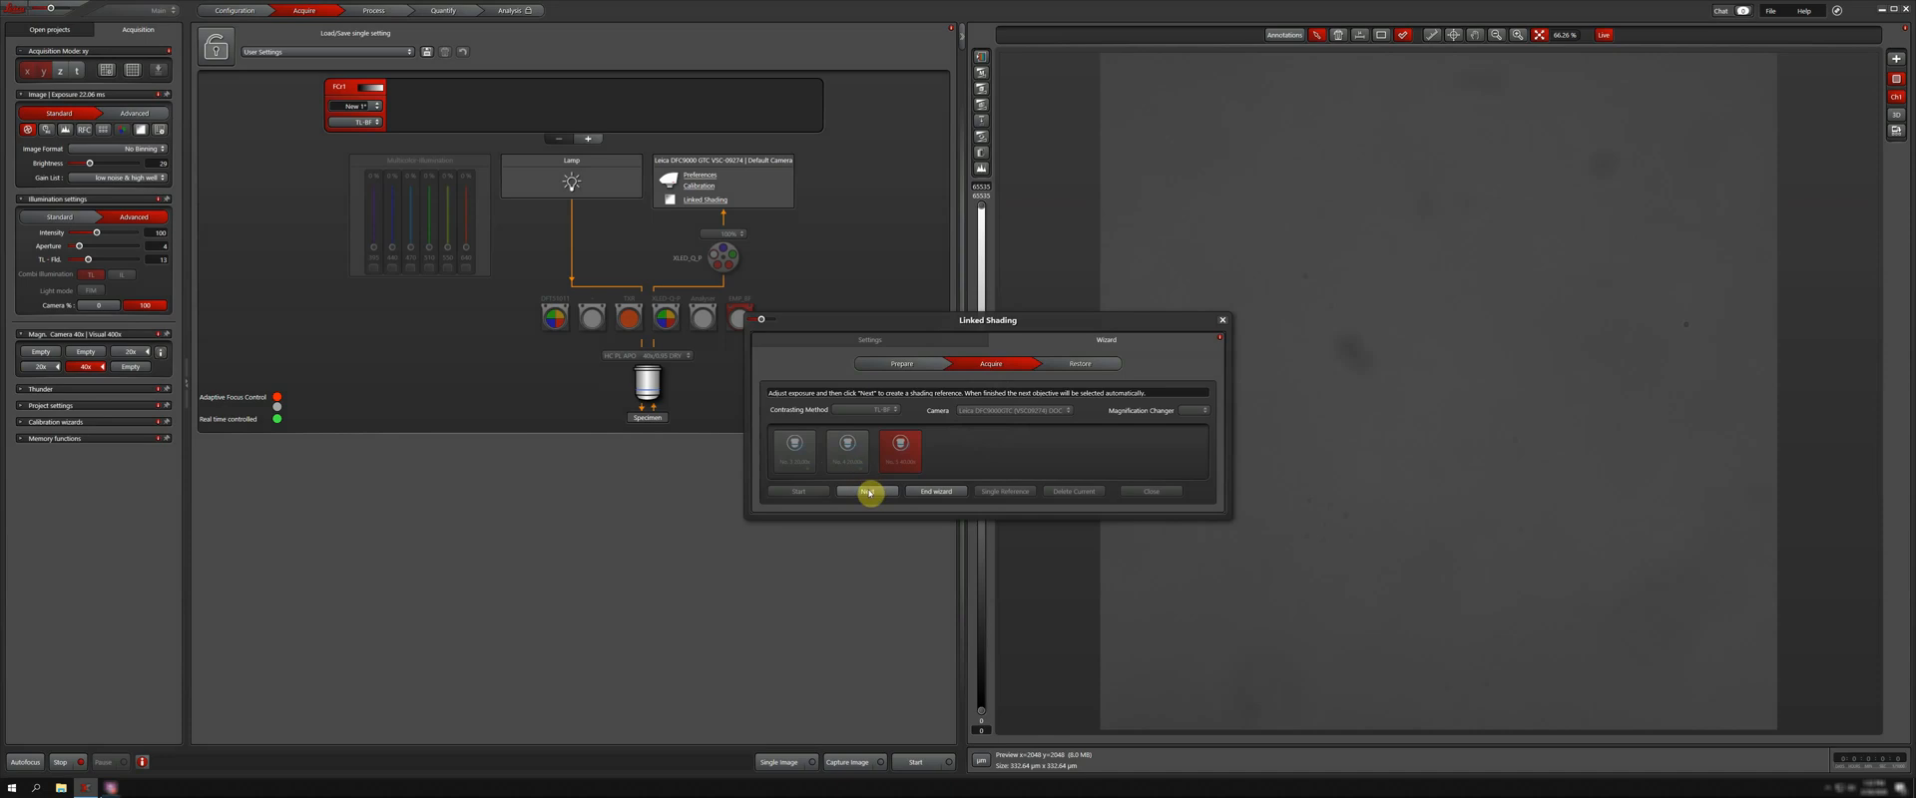
left_click(869, 492)
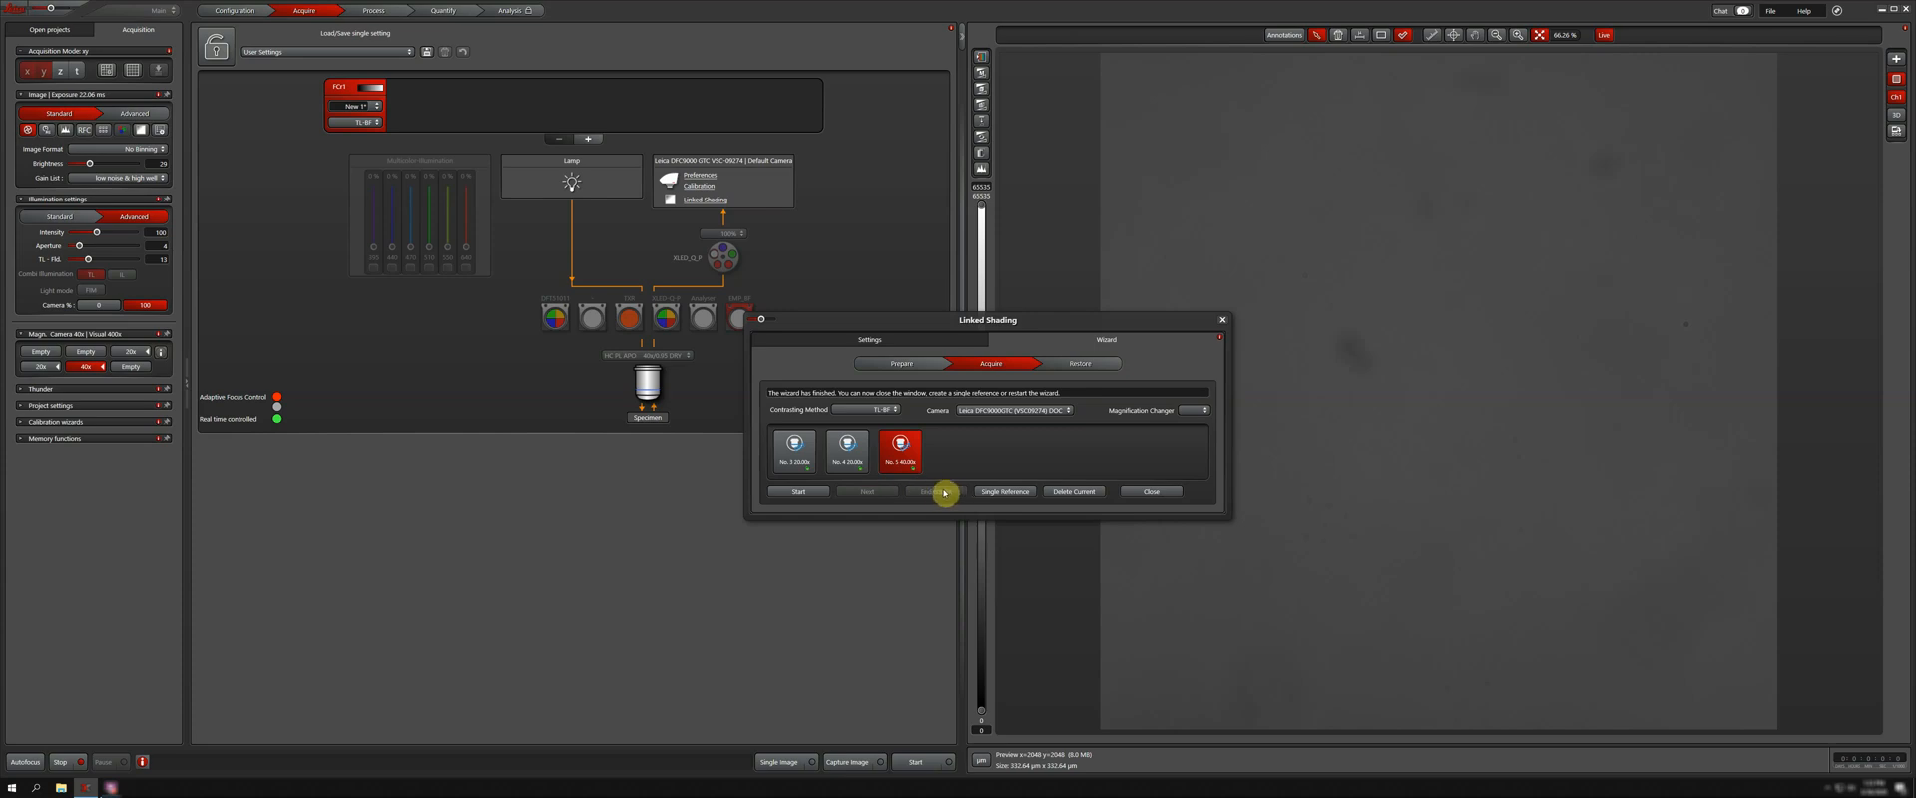
- Switch through objective No. 4 back to No. 3, advance to the Restore stage and close the Linked Shading wizard
left_click(862, 456)
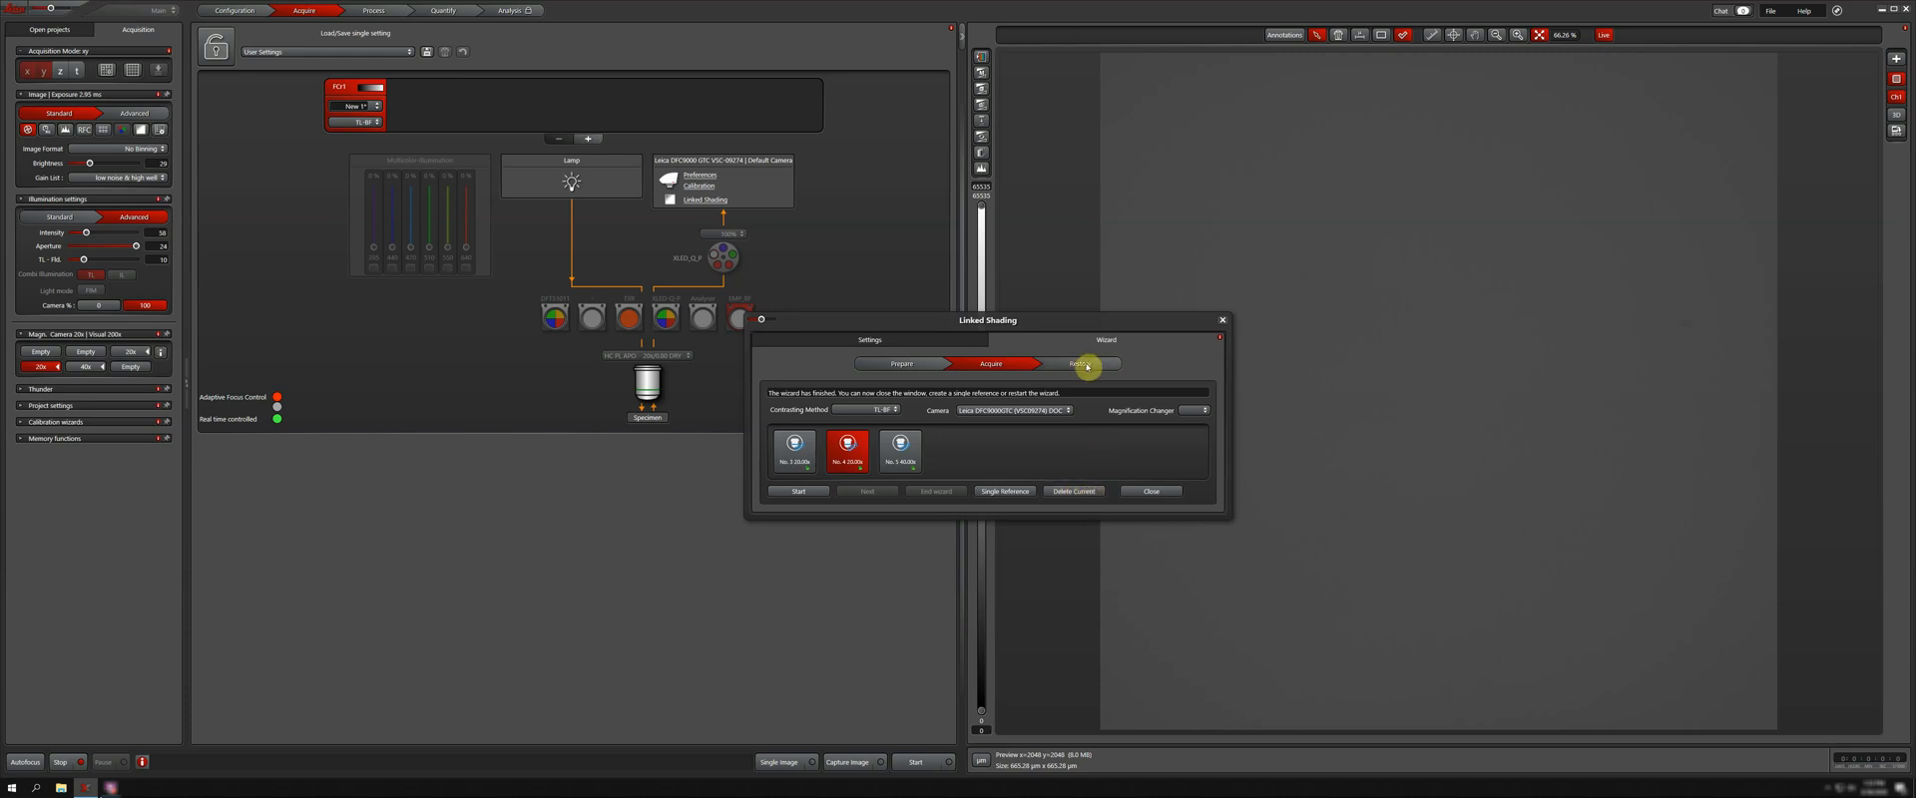
left_click(794, 448)
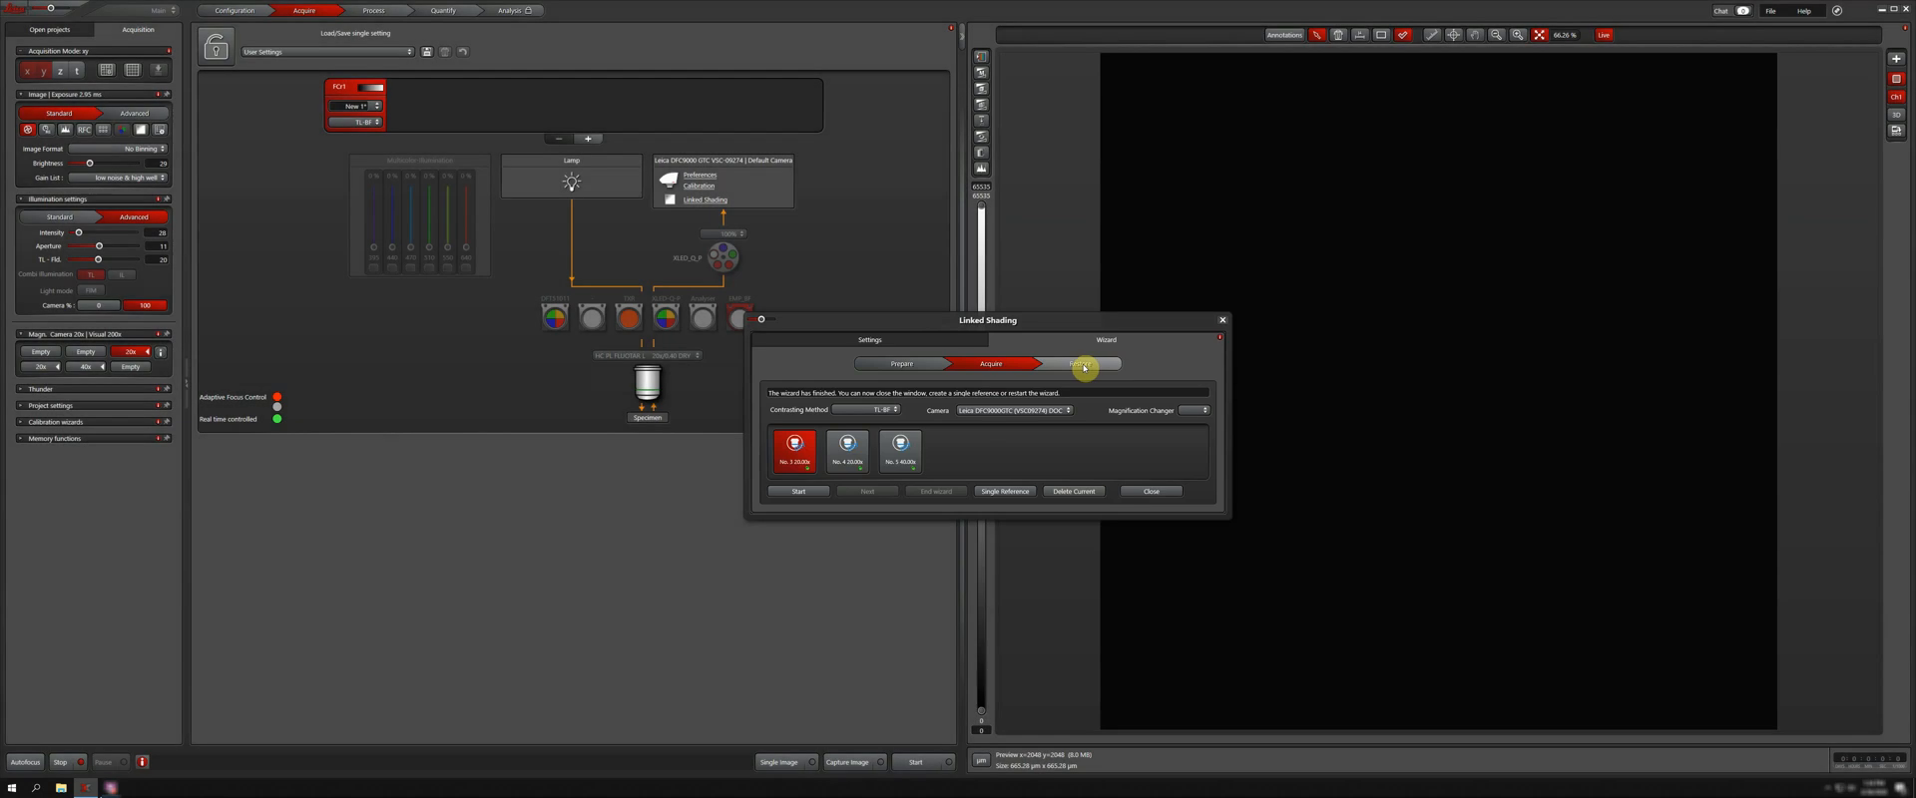
left_click(1084, 365)
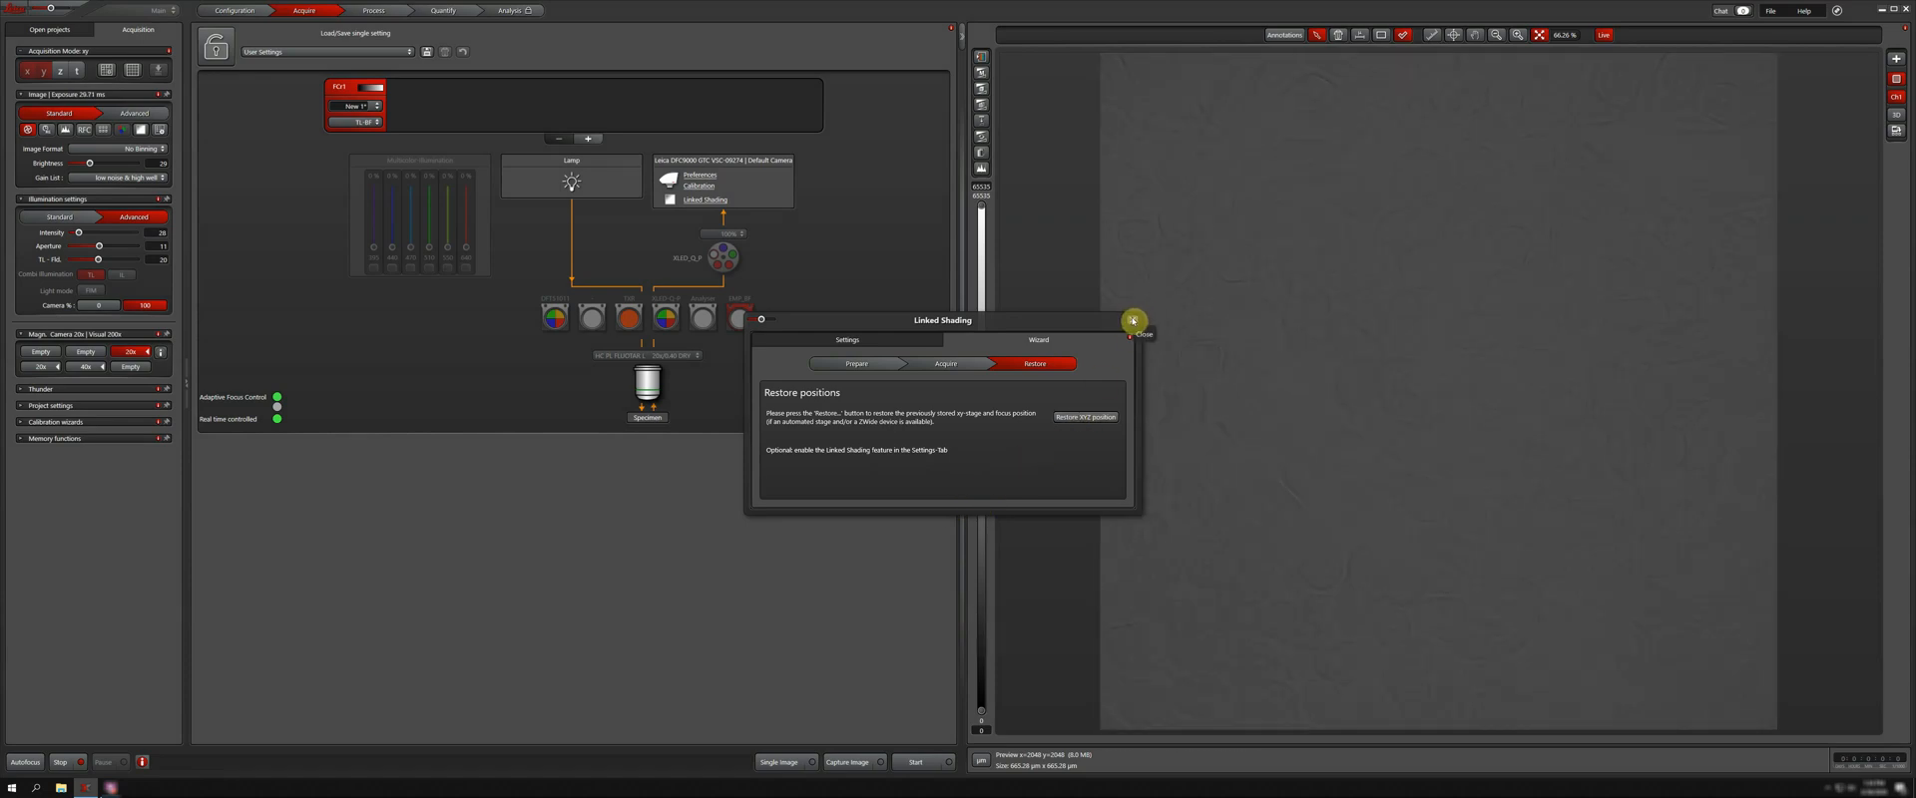
left_click(1133, 321)
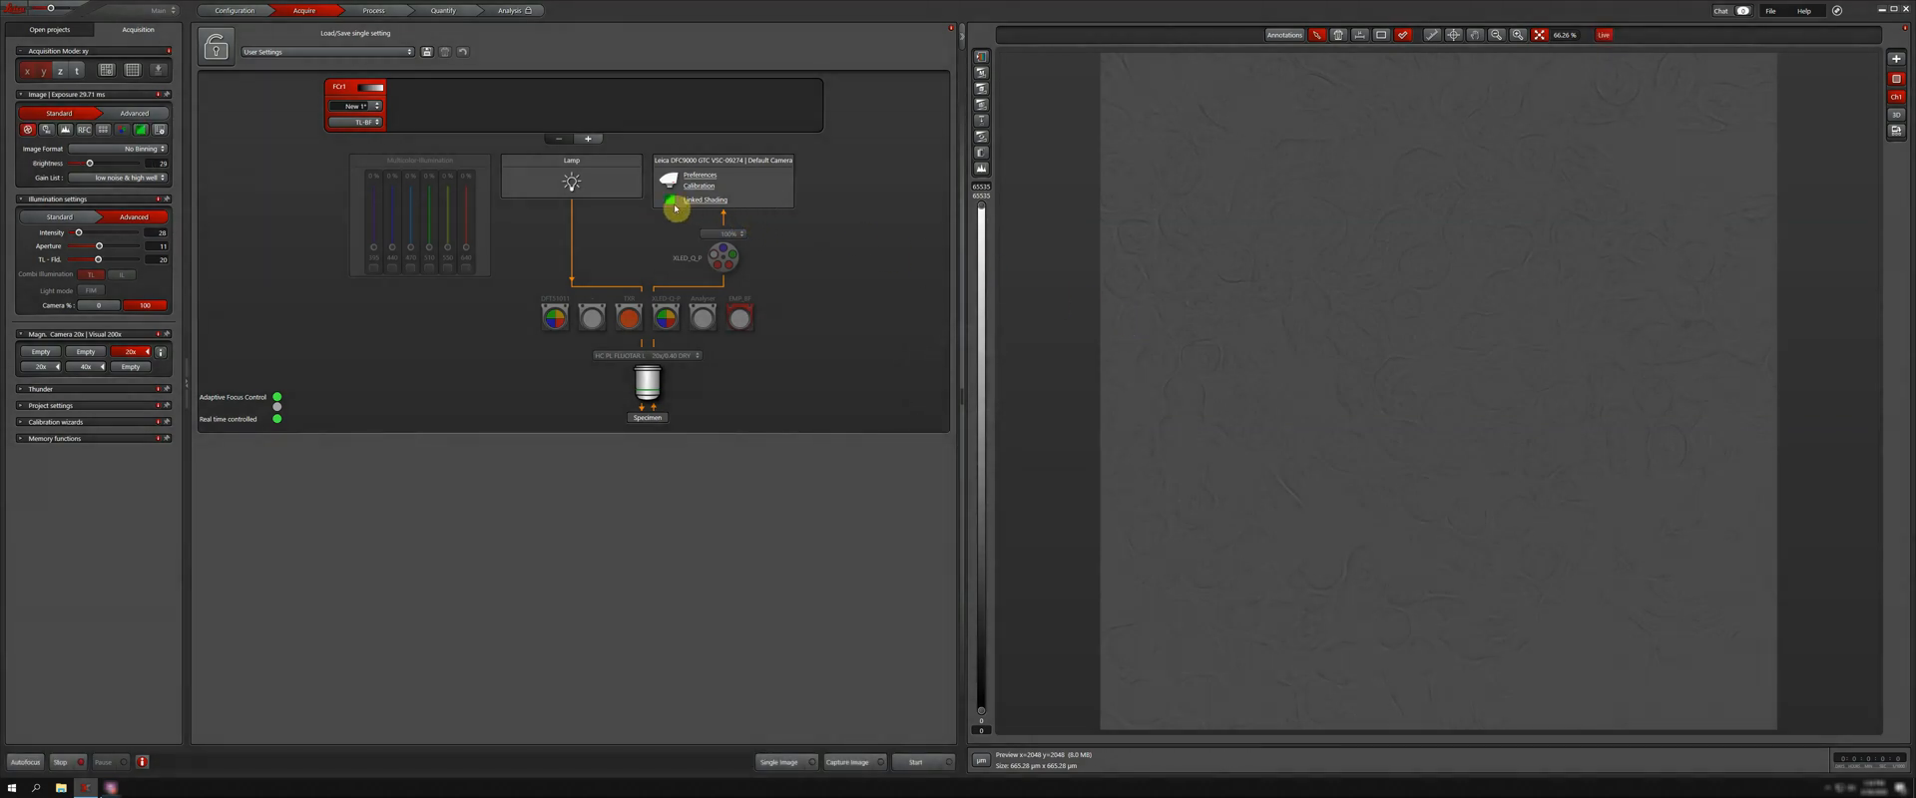
- Capture one single image with Linked Shading switched off and a second one with it switched on
mouse_move(670, 207)
left_click(671, 199)
left_click(670, 198)
left_click(671, 200)
left_click(782, 761)
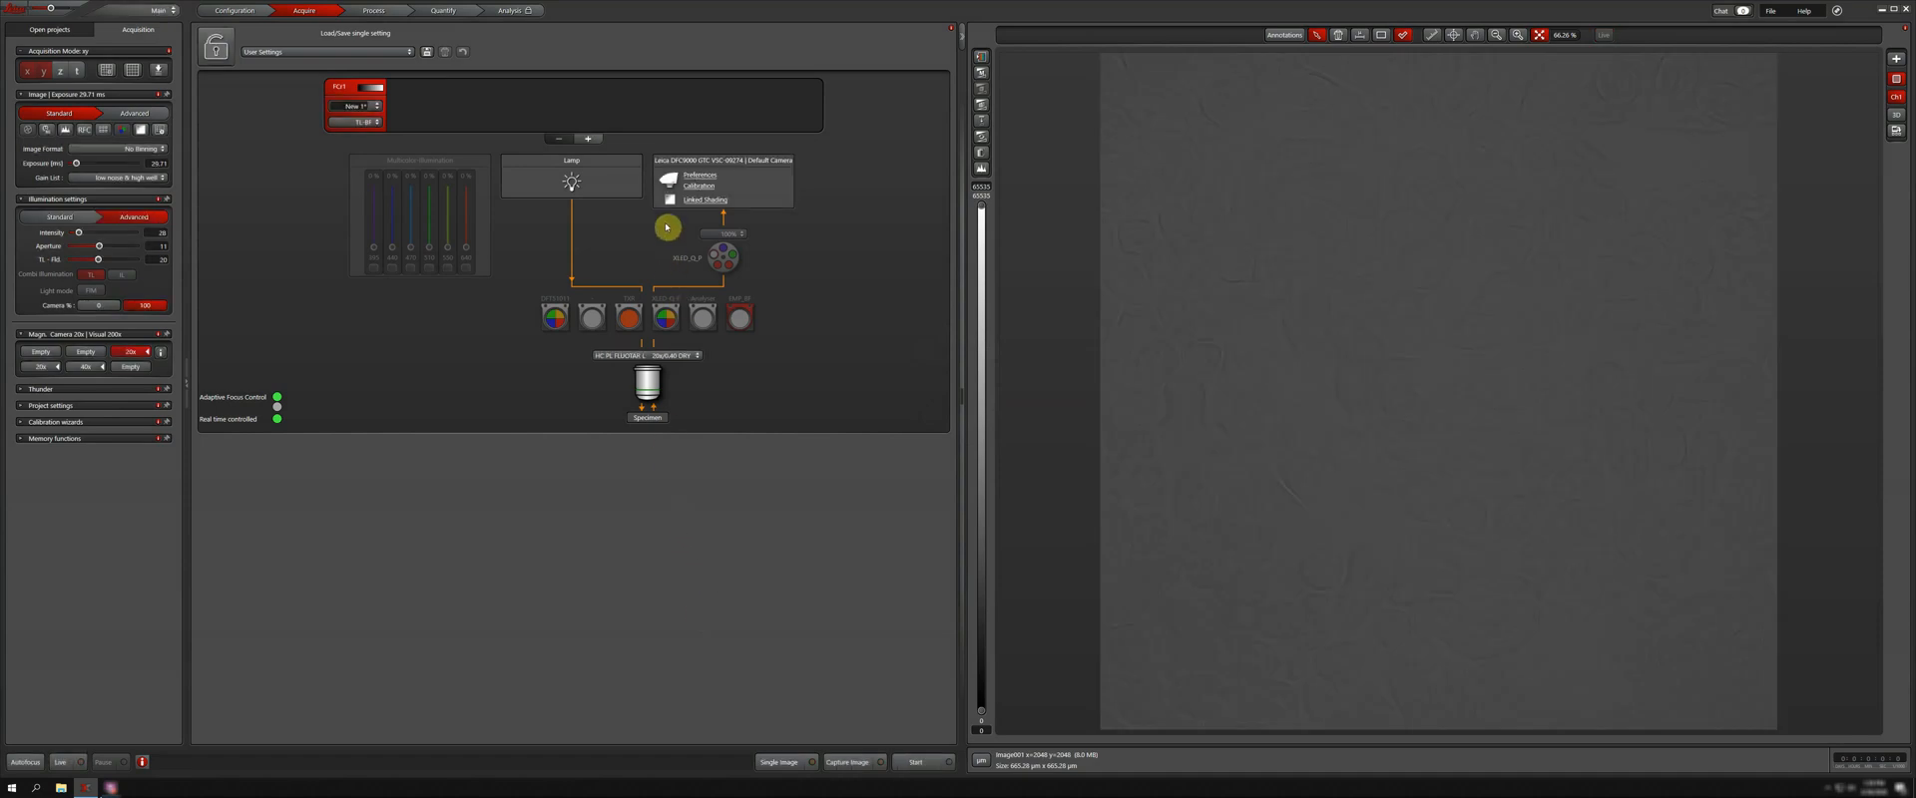
left_click(670, 200)
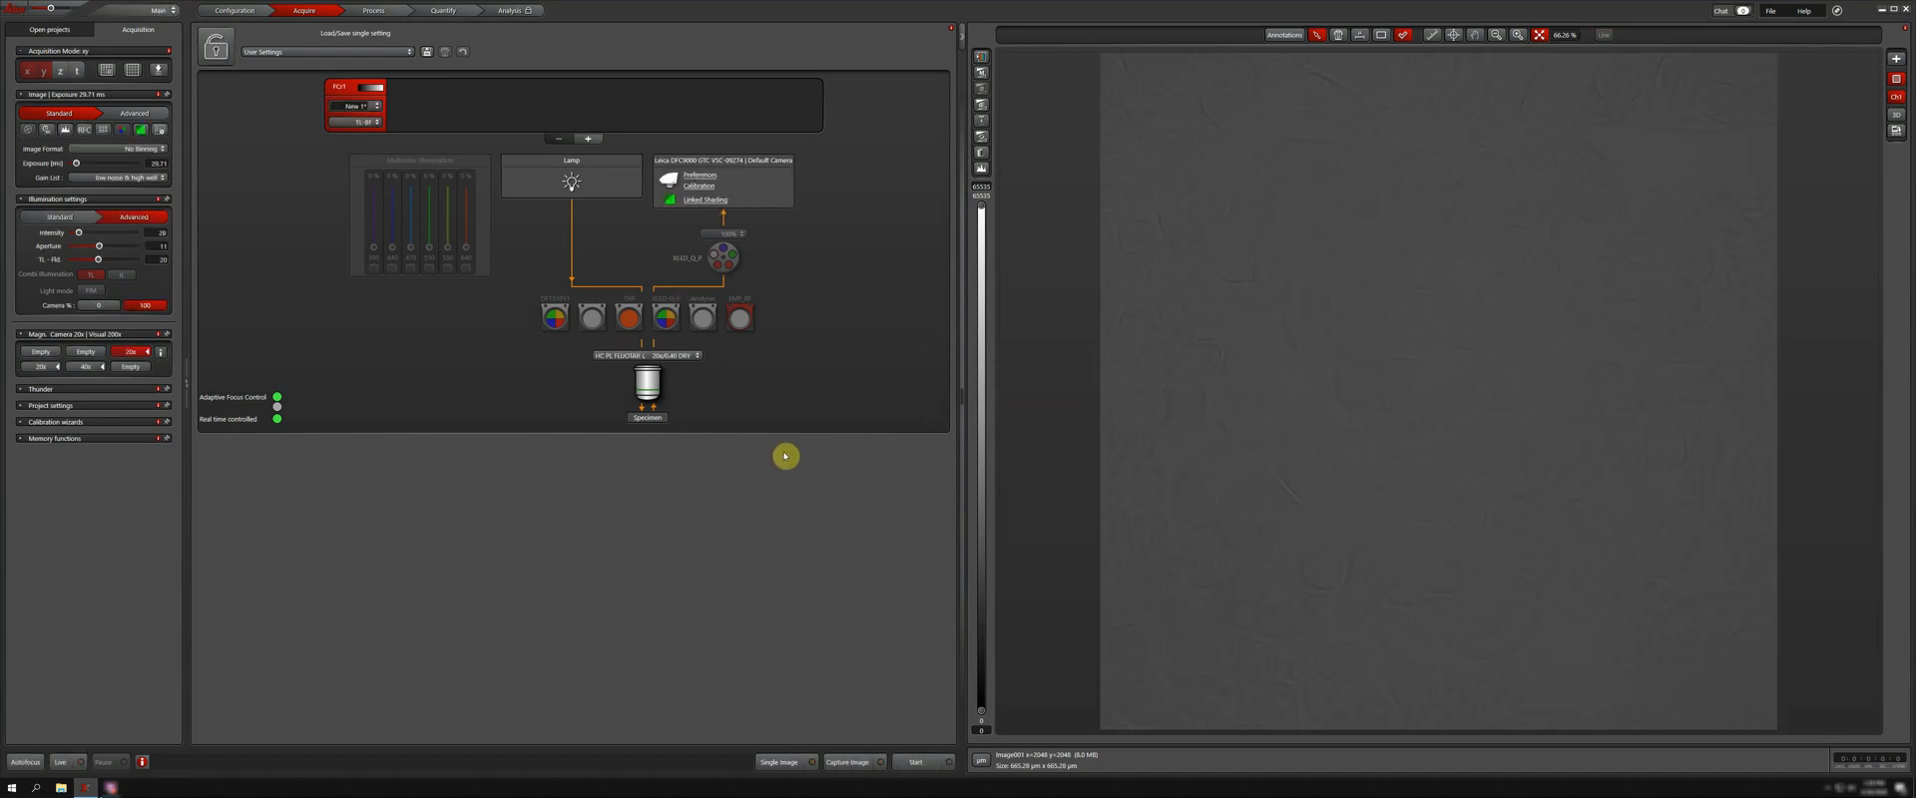
left_click(789, 761)
- Compare the captured Image001 and Image002 in Project001 for differences in background shading
left_click(51, 30)
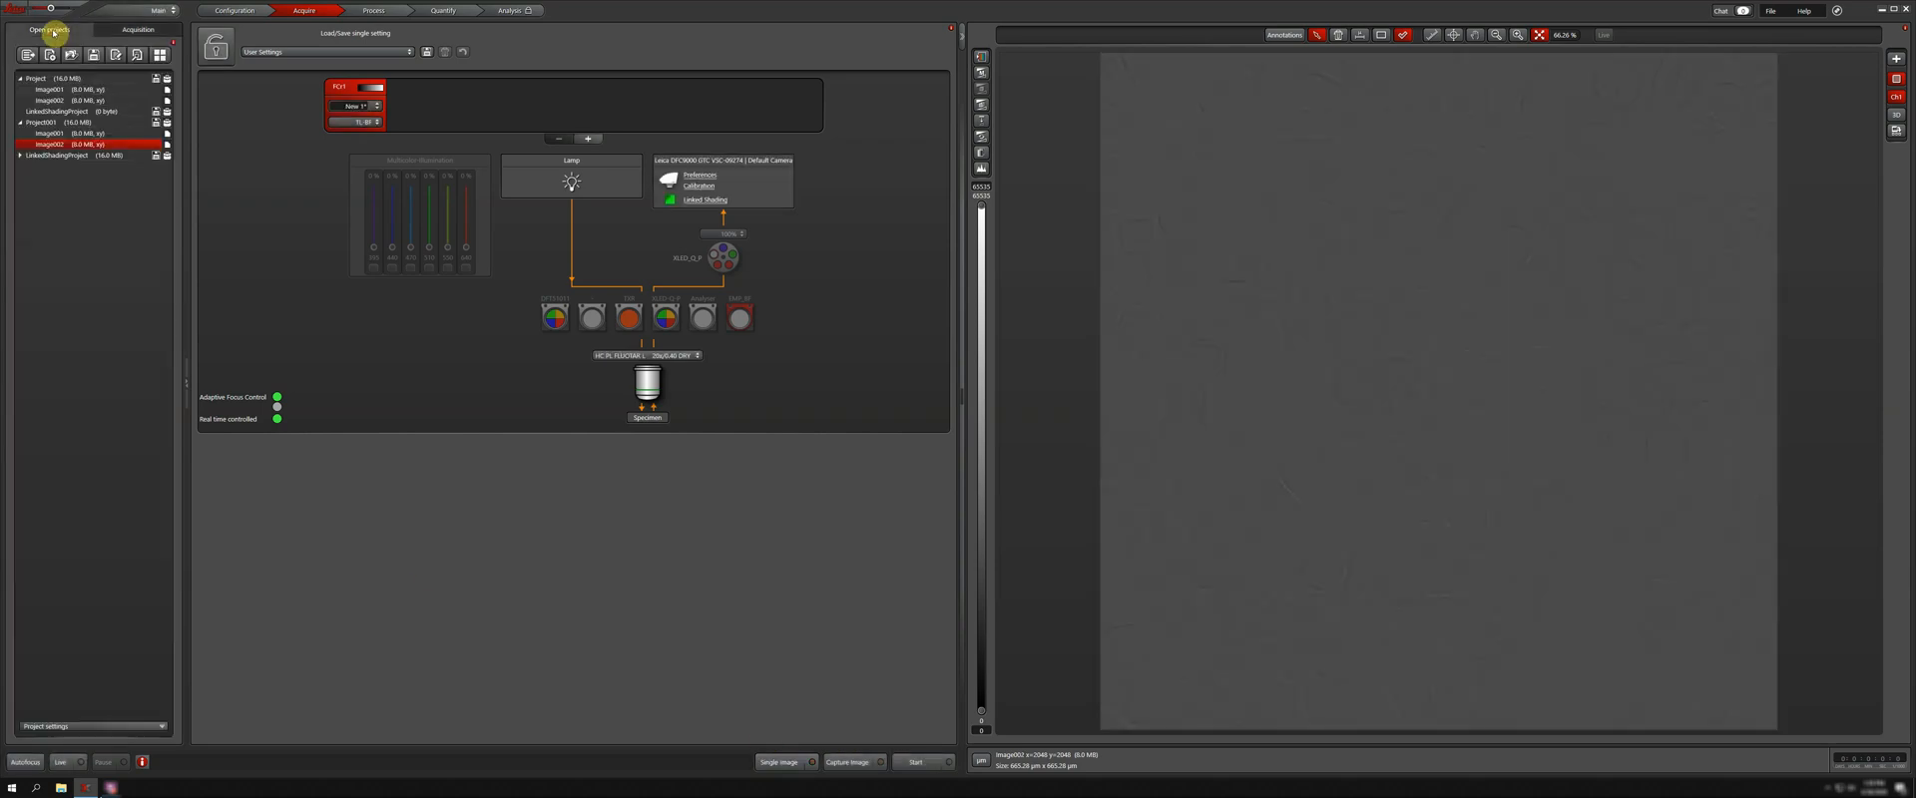
left_click(57, 134)
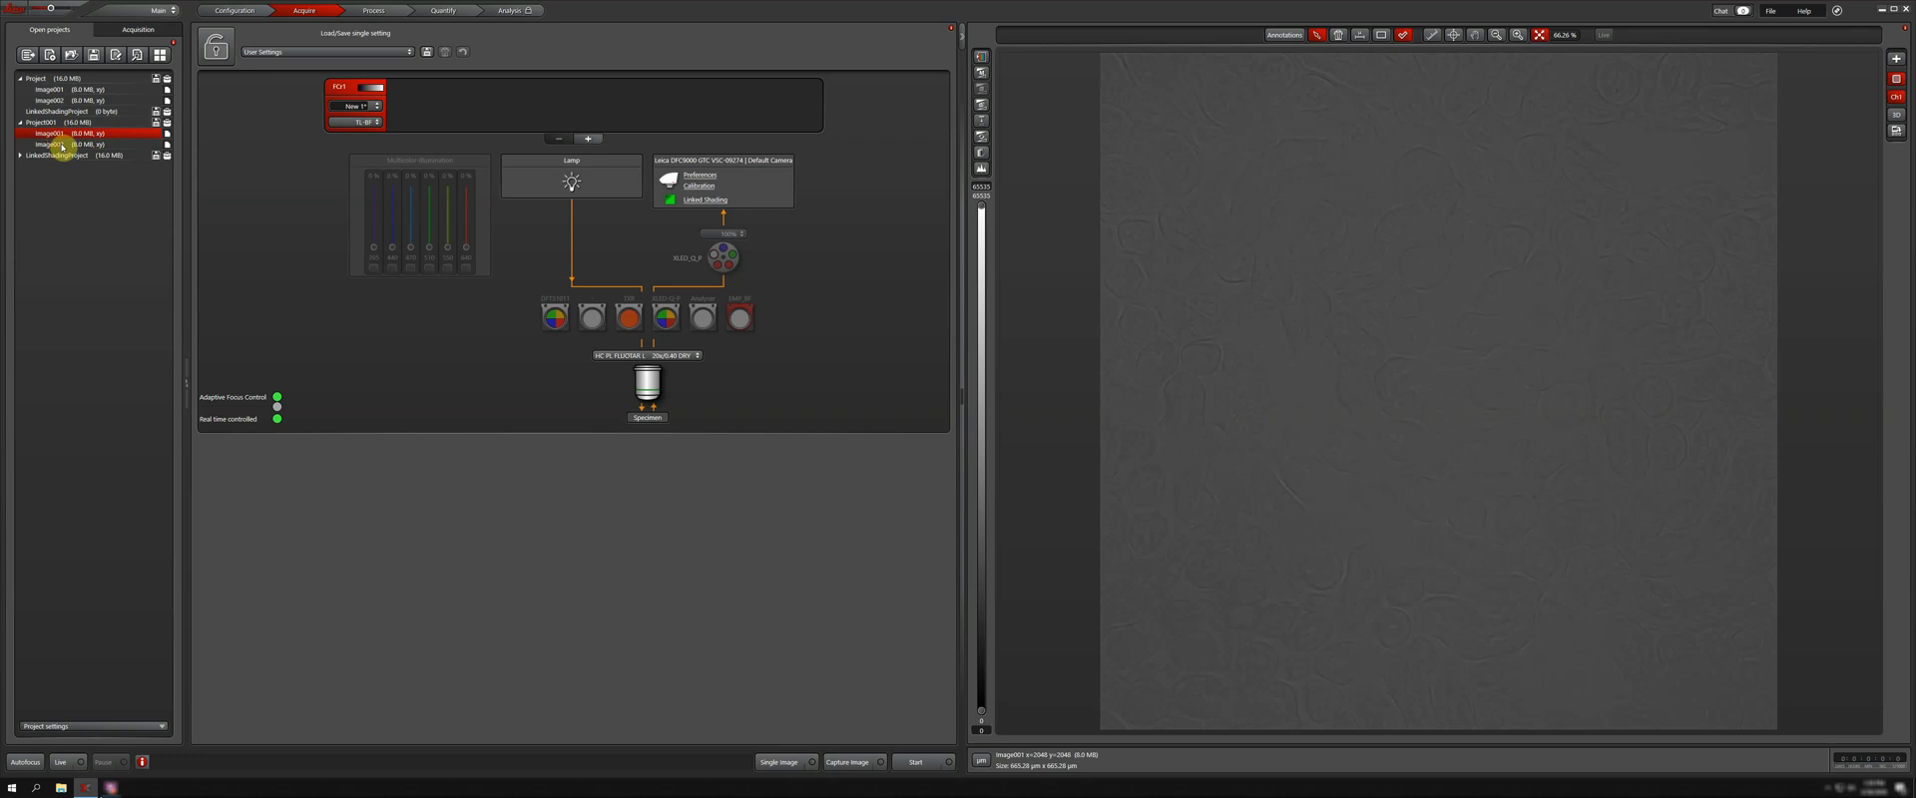
left_click(61, 145)
key("Up")
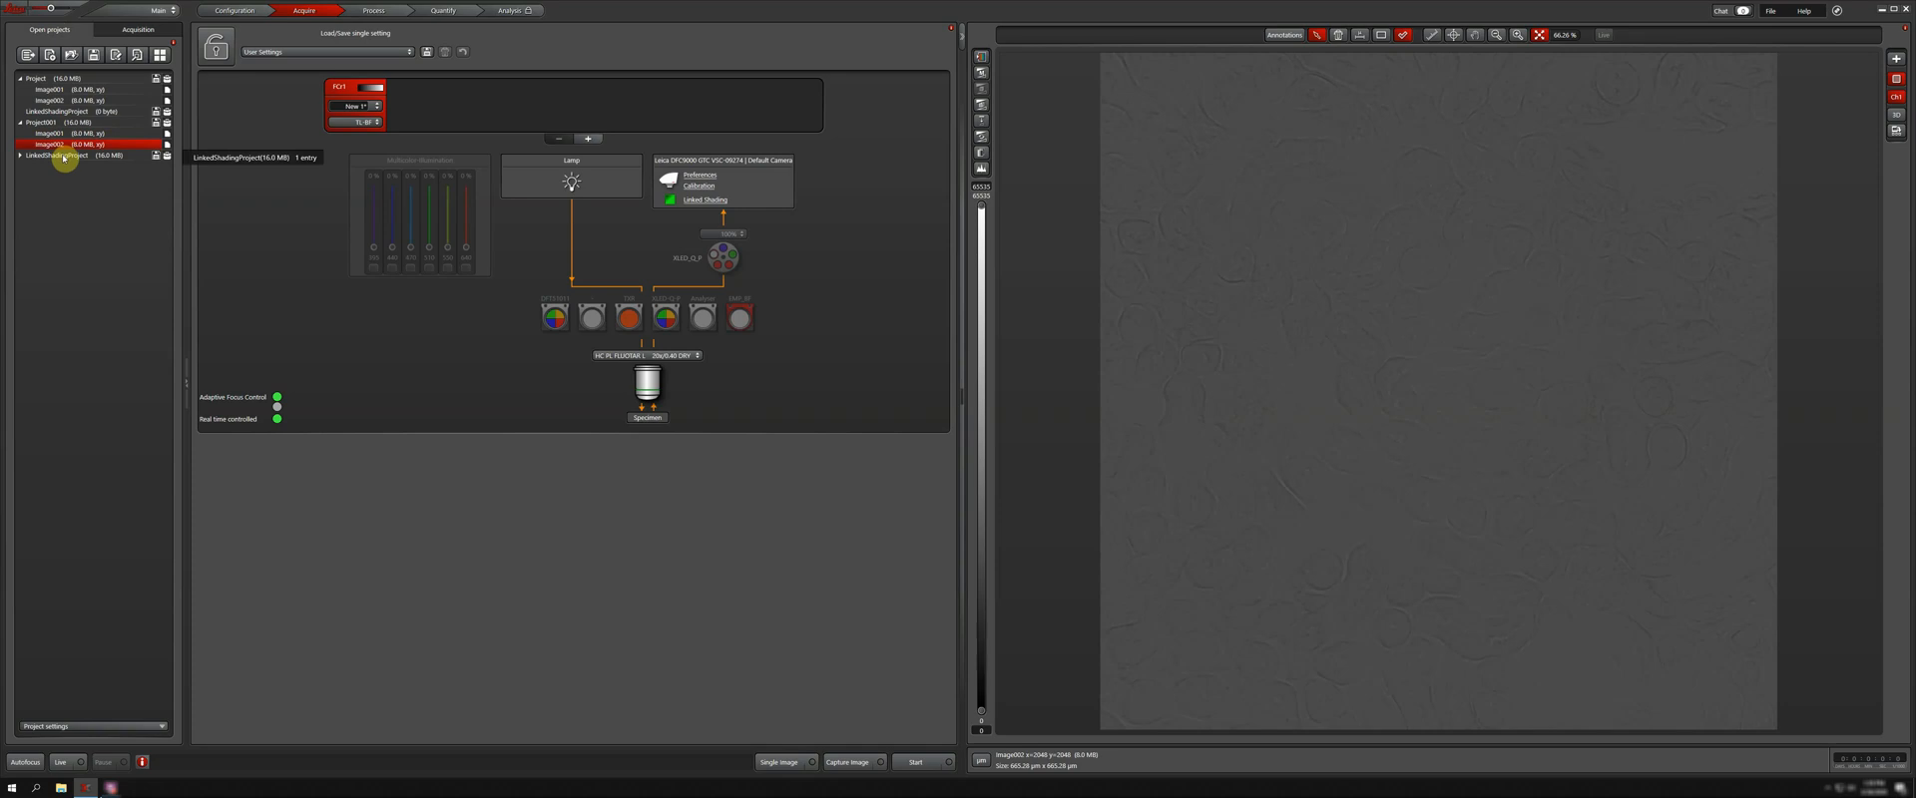
- Examine the LinkedShadingProject reference image with a narrowed display intensity range, and return to Image001 of Project001
left_click(63, 157)
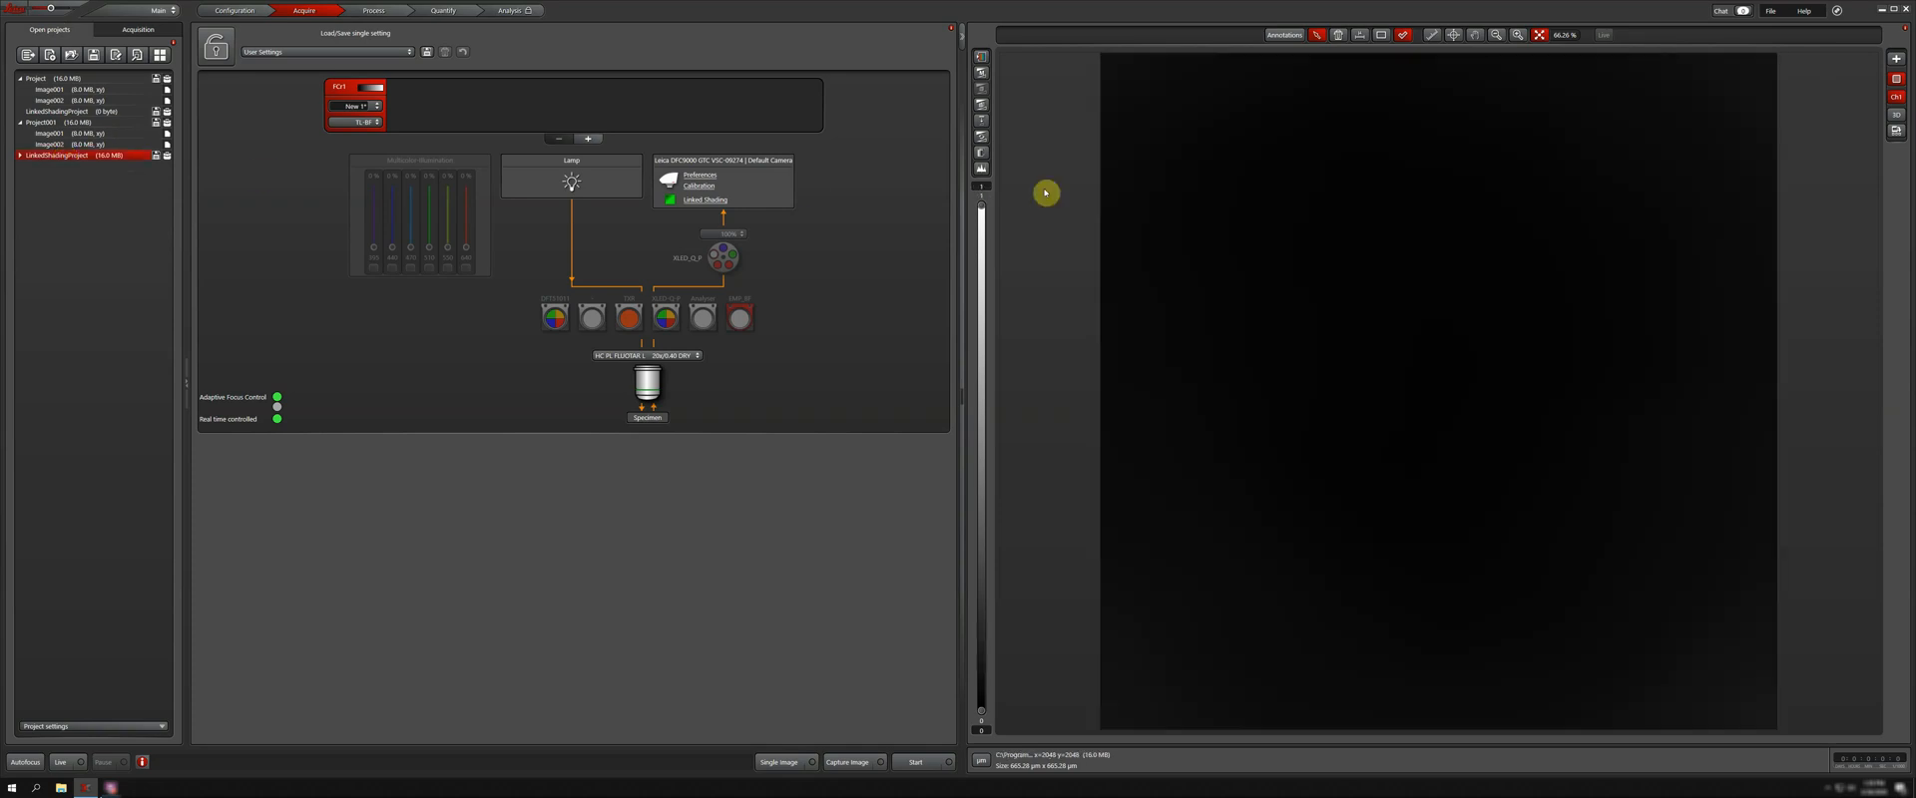
mouse_move(983, 208)
left_mouse_down()
mouse_move(1007, 327)
mouse_move(975, 752)
mouse_move(990, 629)
left_mouse_up()
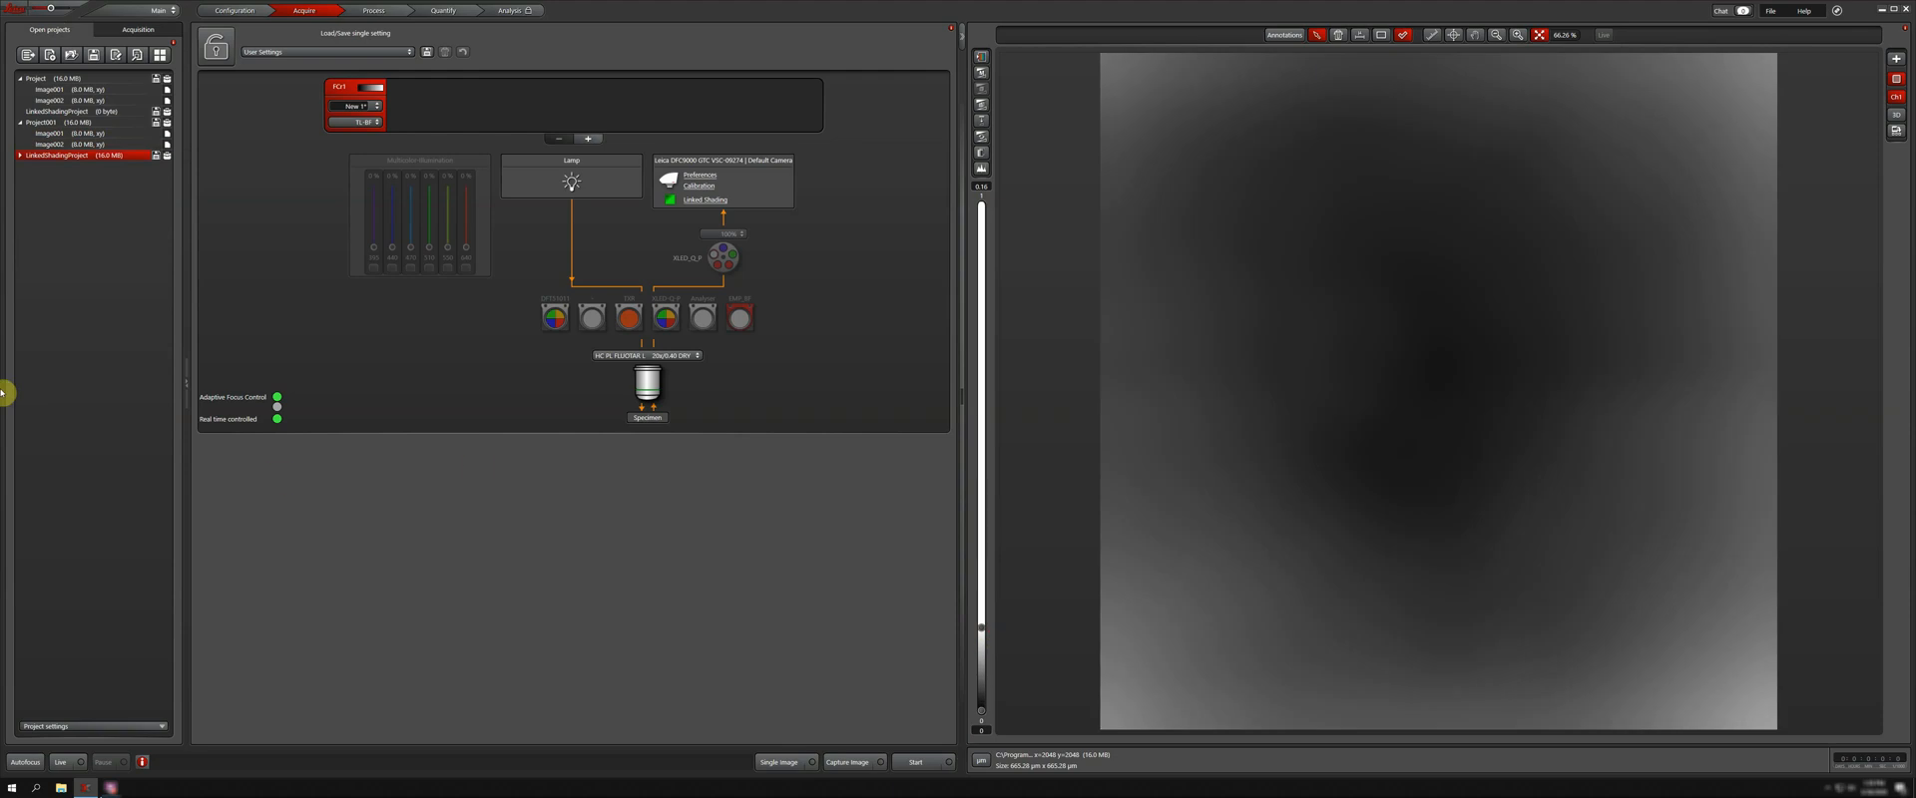
left_click(62, 133)
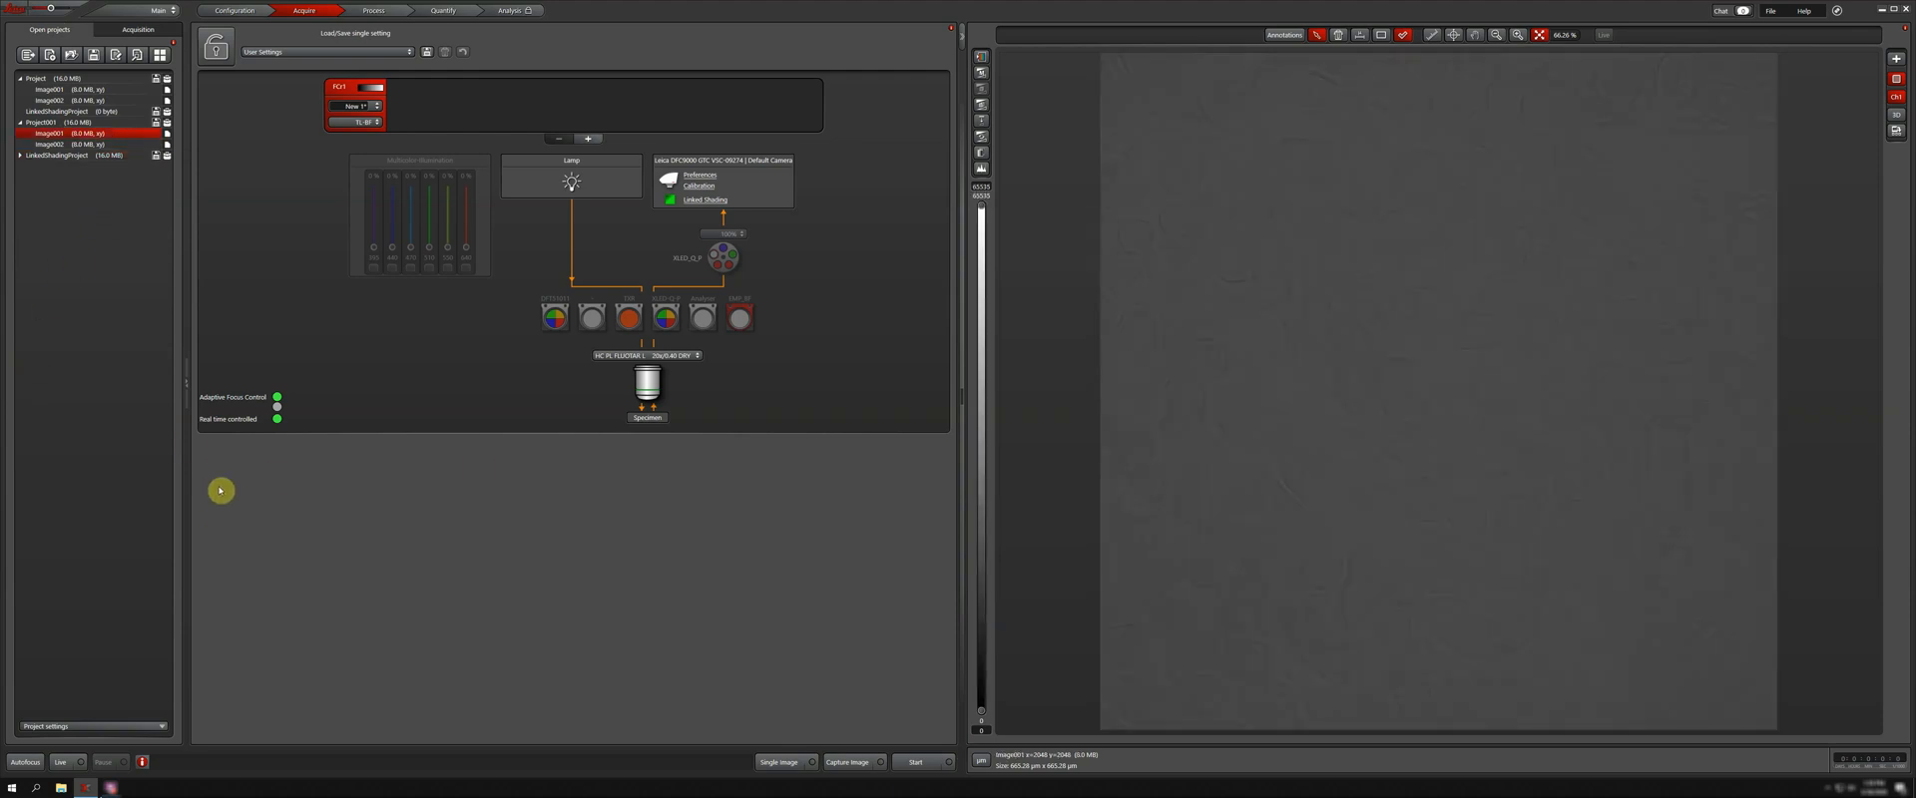
- Restart the live view and review the Linked Shading options for acquired and live images and its reference status
left_click(127, 30)
left_click(75, 756)
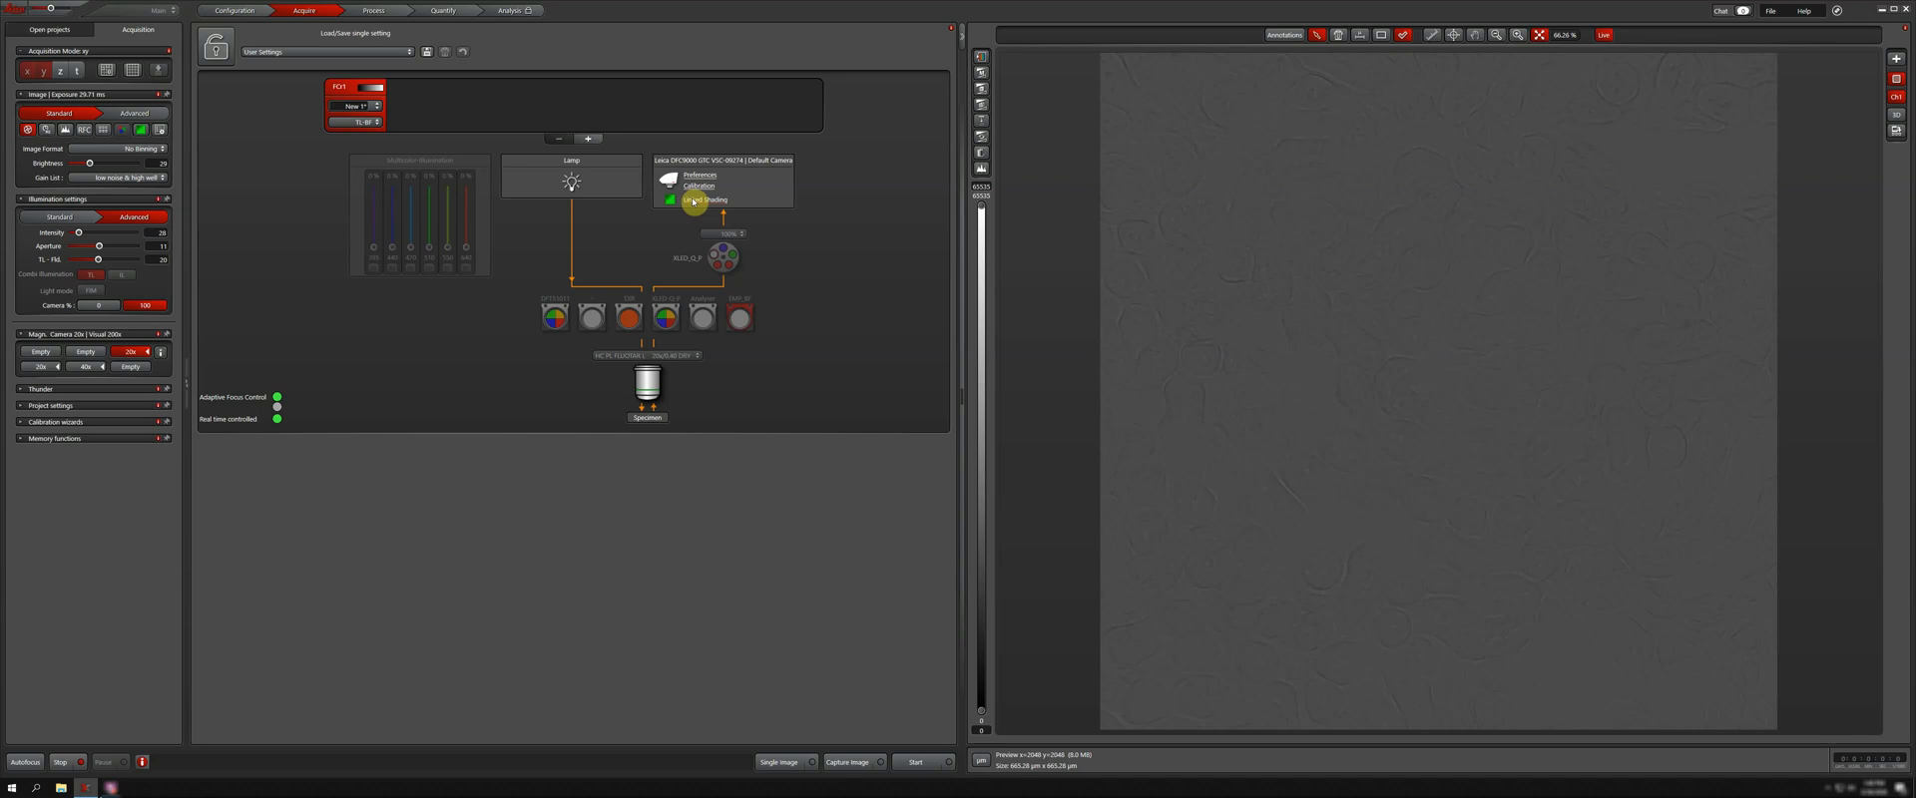
left_click(695, 201)
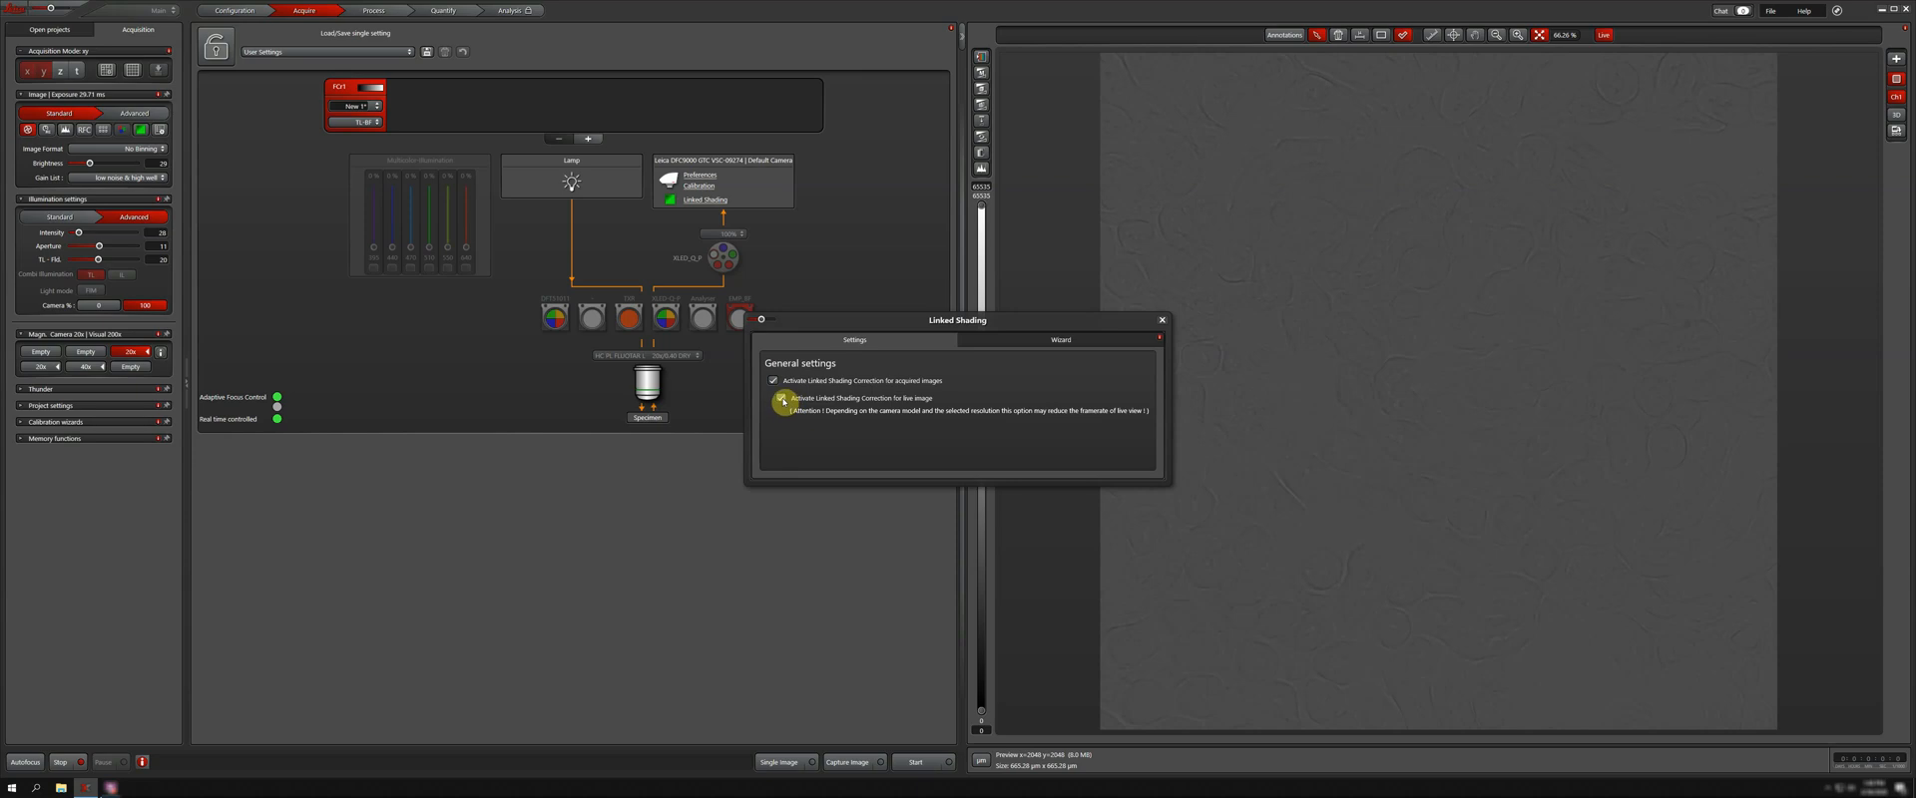
left_click(1162, 319)
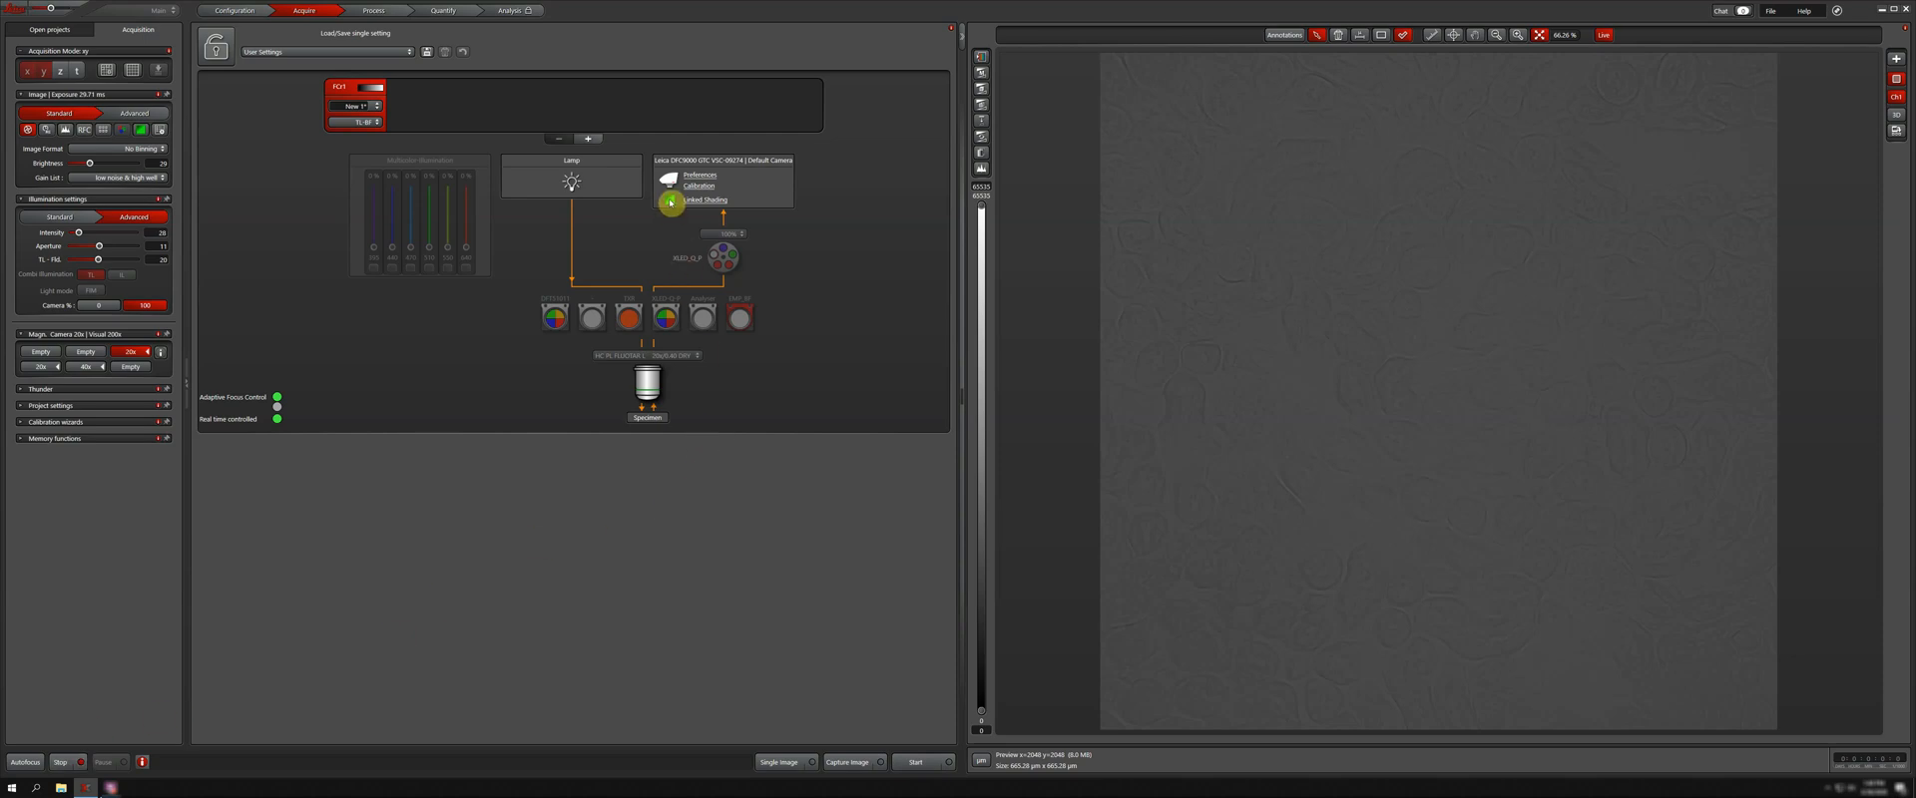
mouse_move(670, 201)
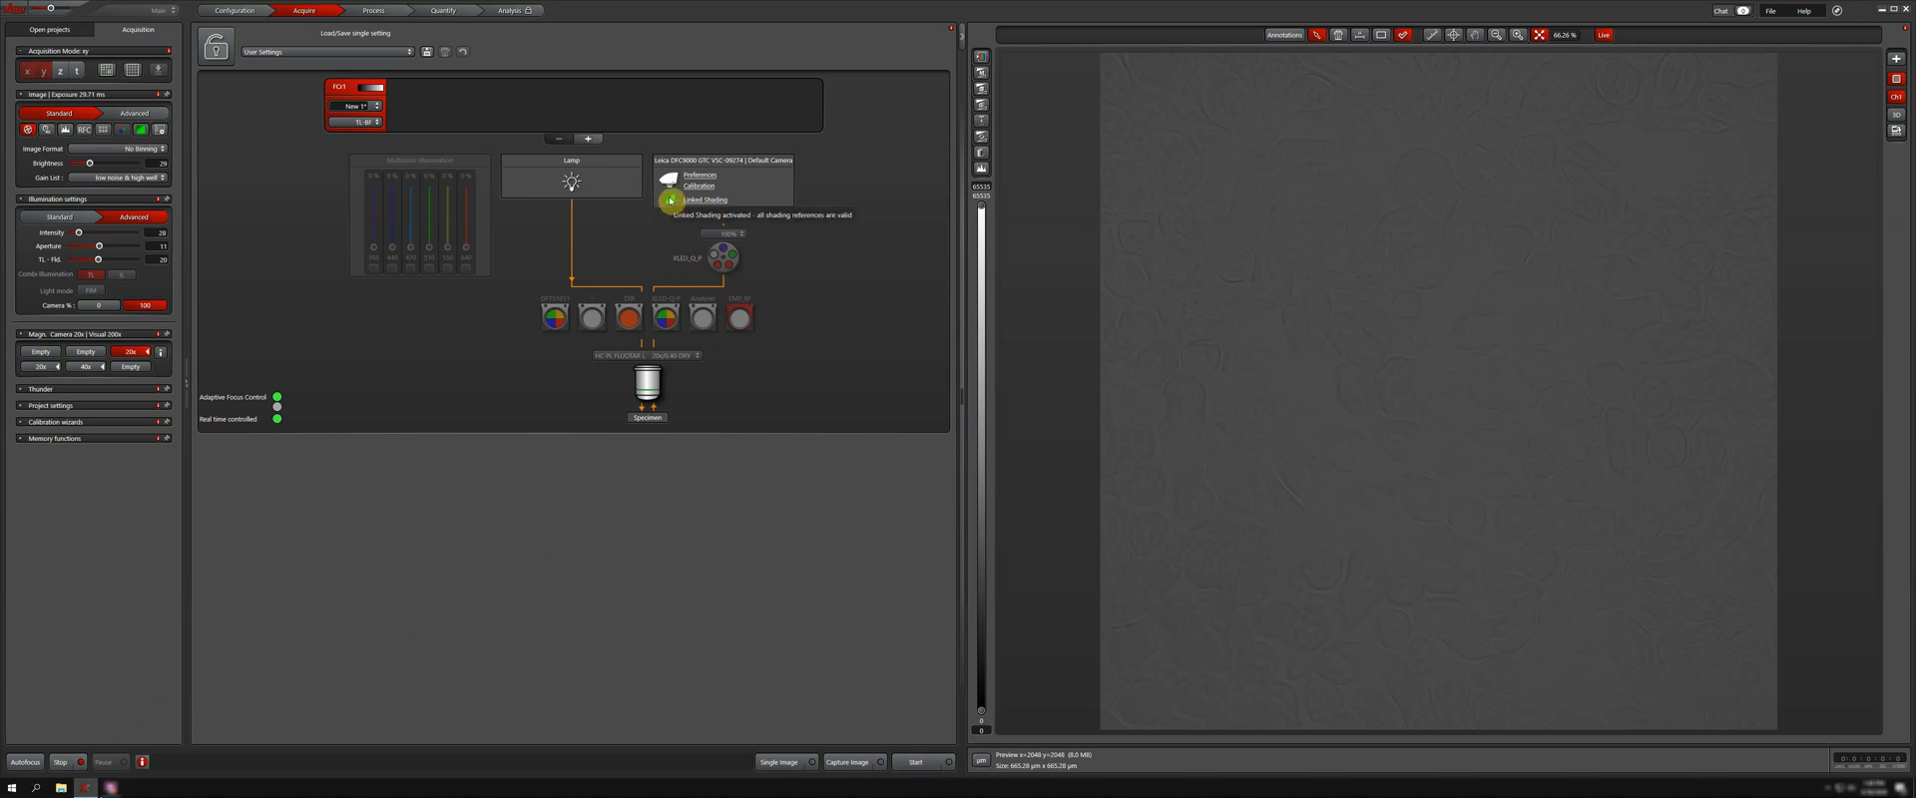
- Toggle Linked Shading to compare its effect on the live view and check the live image correction option in its settings
left_click(670, 200)
left_click(669, 201)
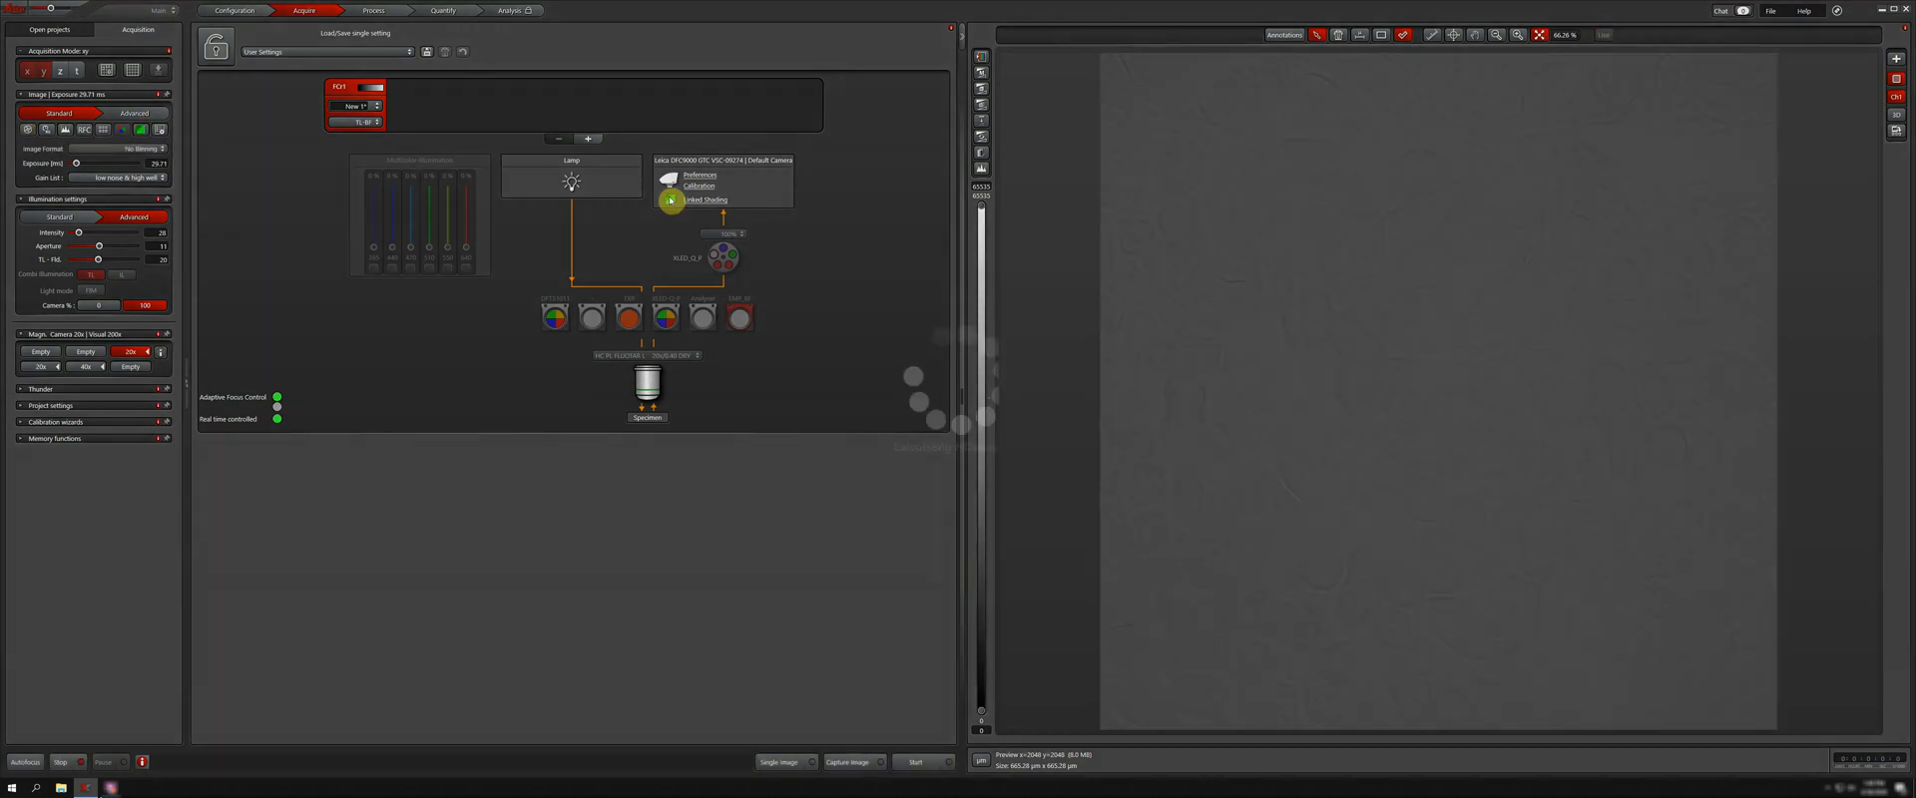
left_click(709, 201)
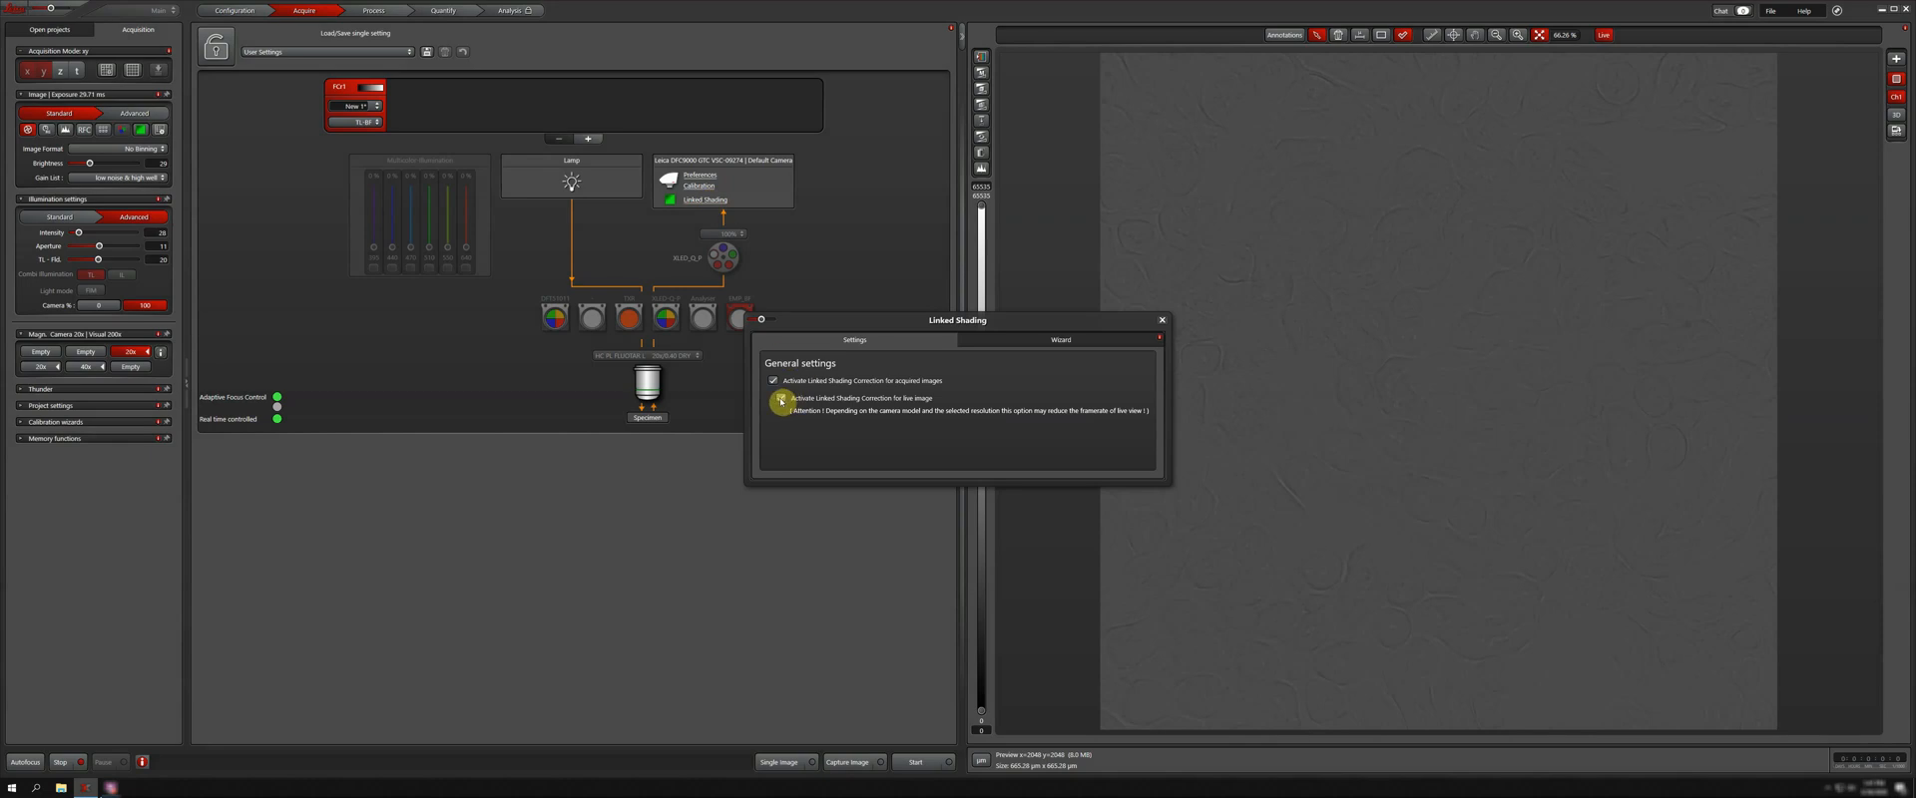
left_click(781, 399)
left_click(1162, 320)
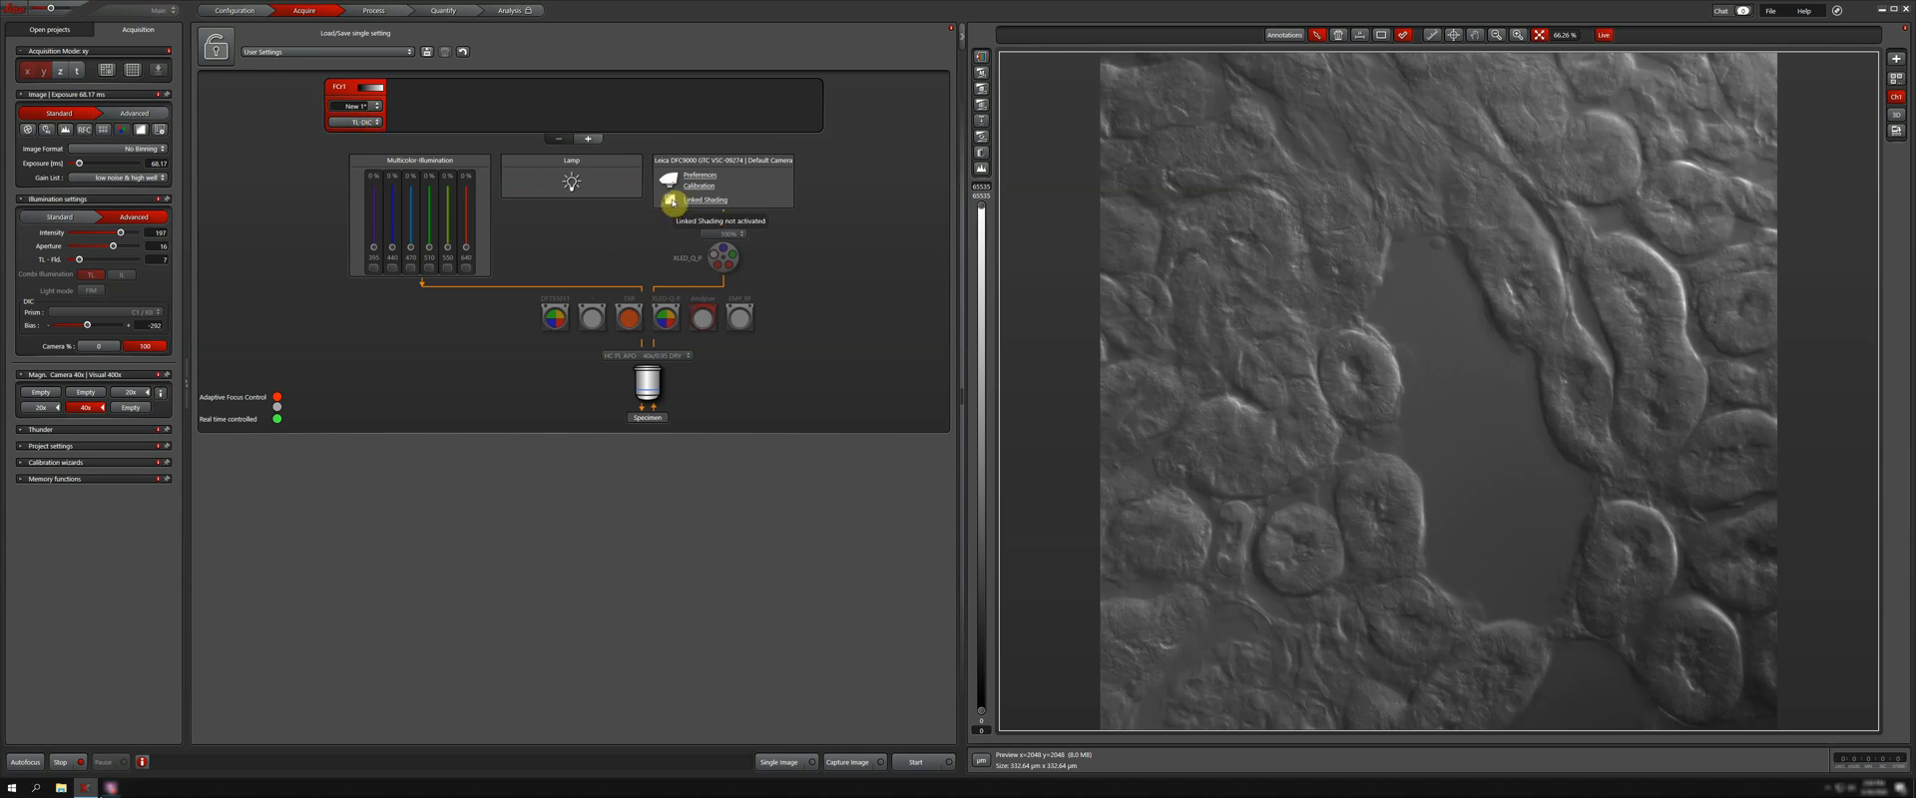
- Compare the 40x DIC live view with Linked Shading on and off, leave it off, and open the Navigator
left_click(672, 200)
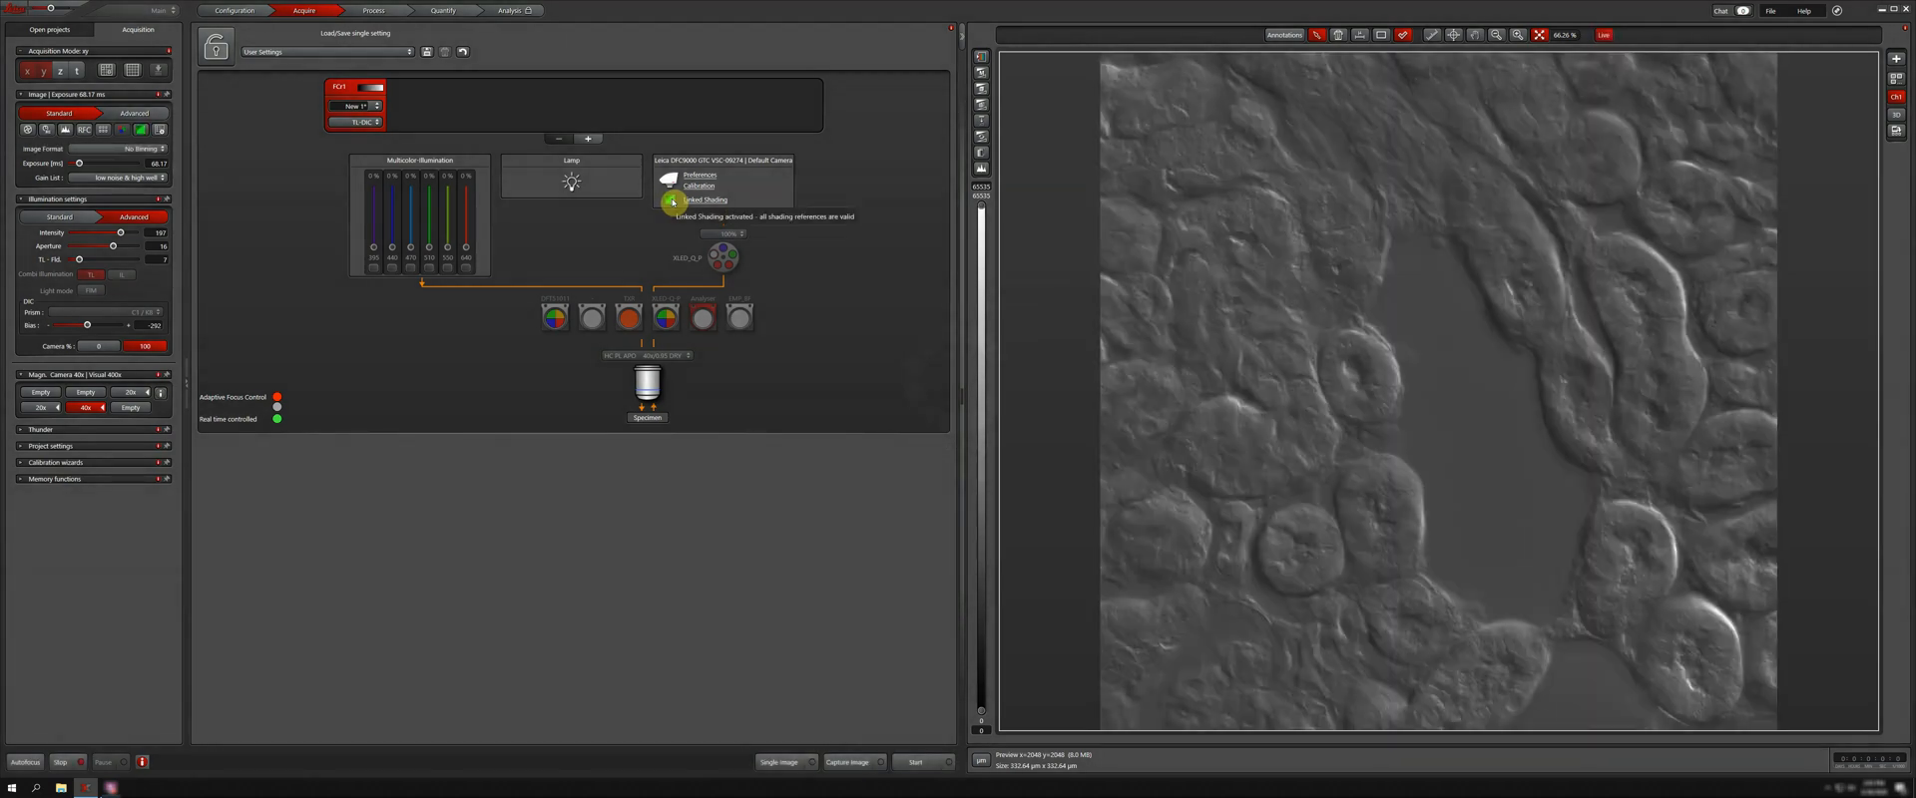
left_click(671, 201)
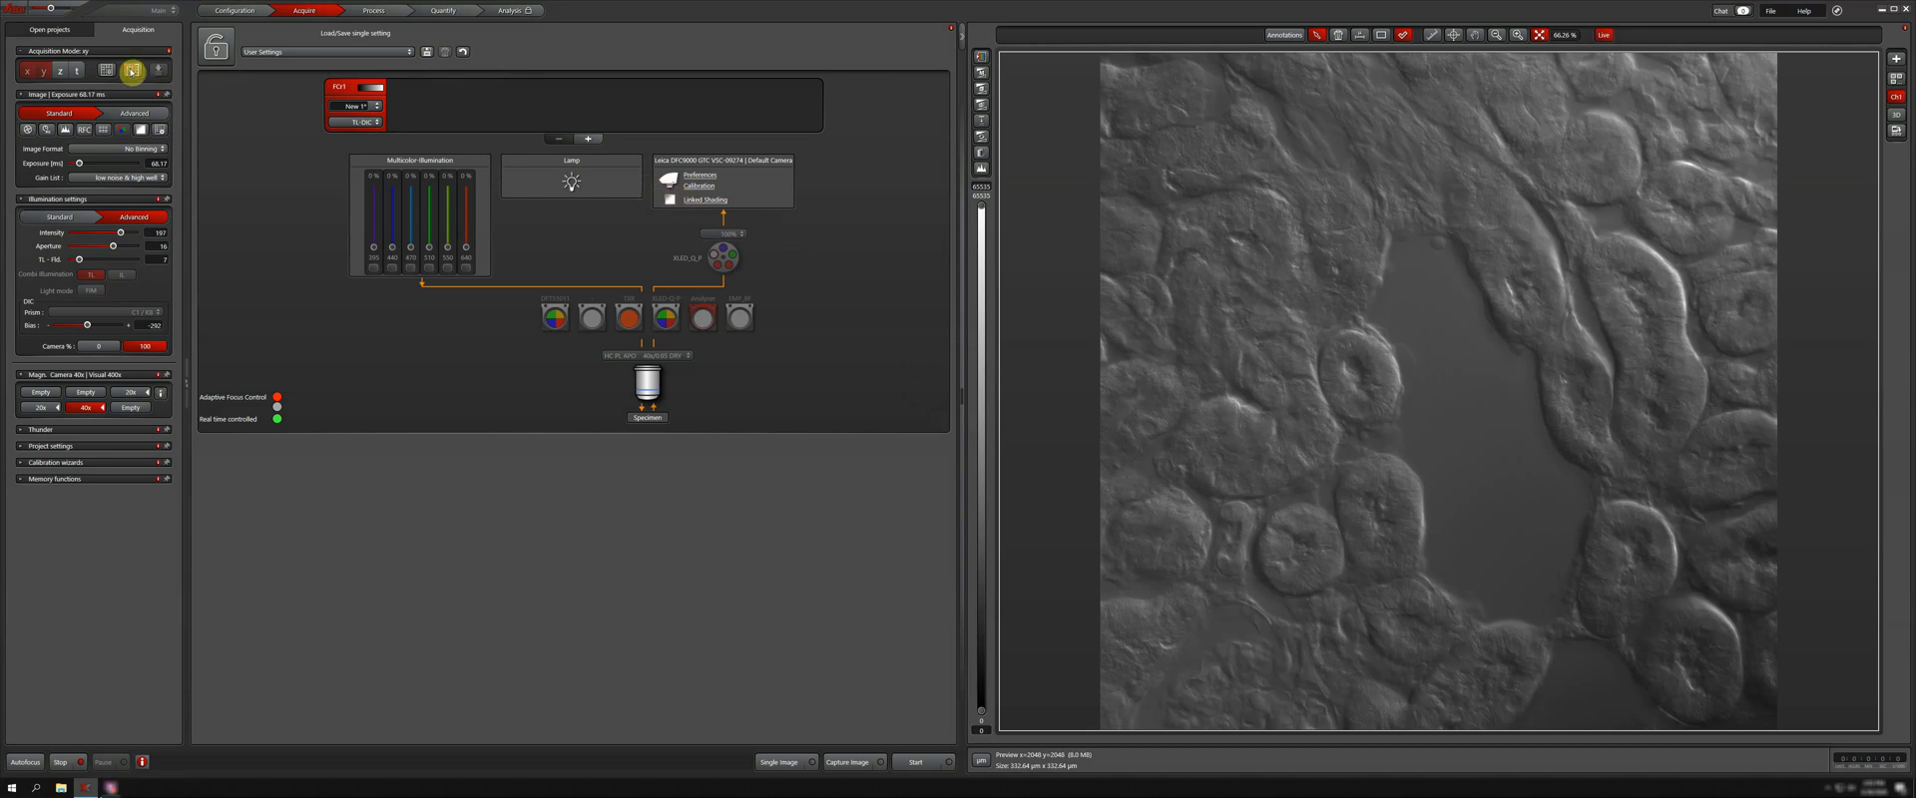
left_click(131, 70)
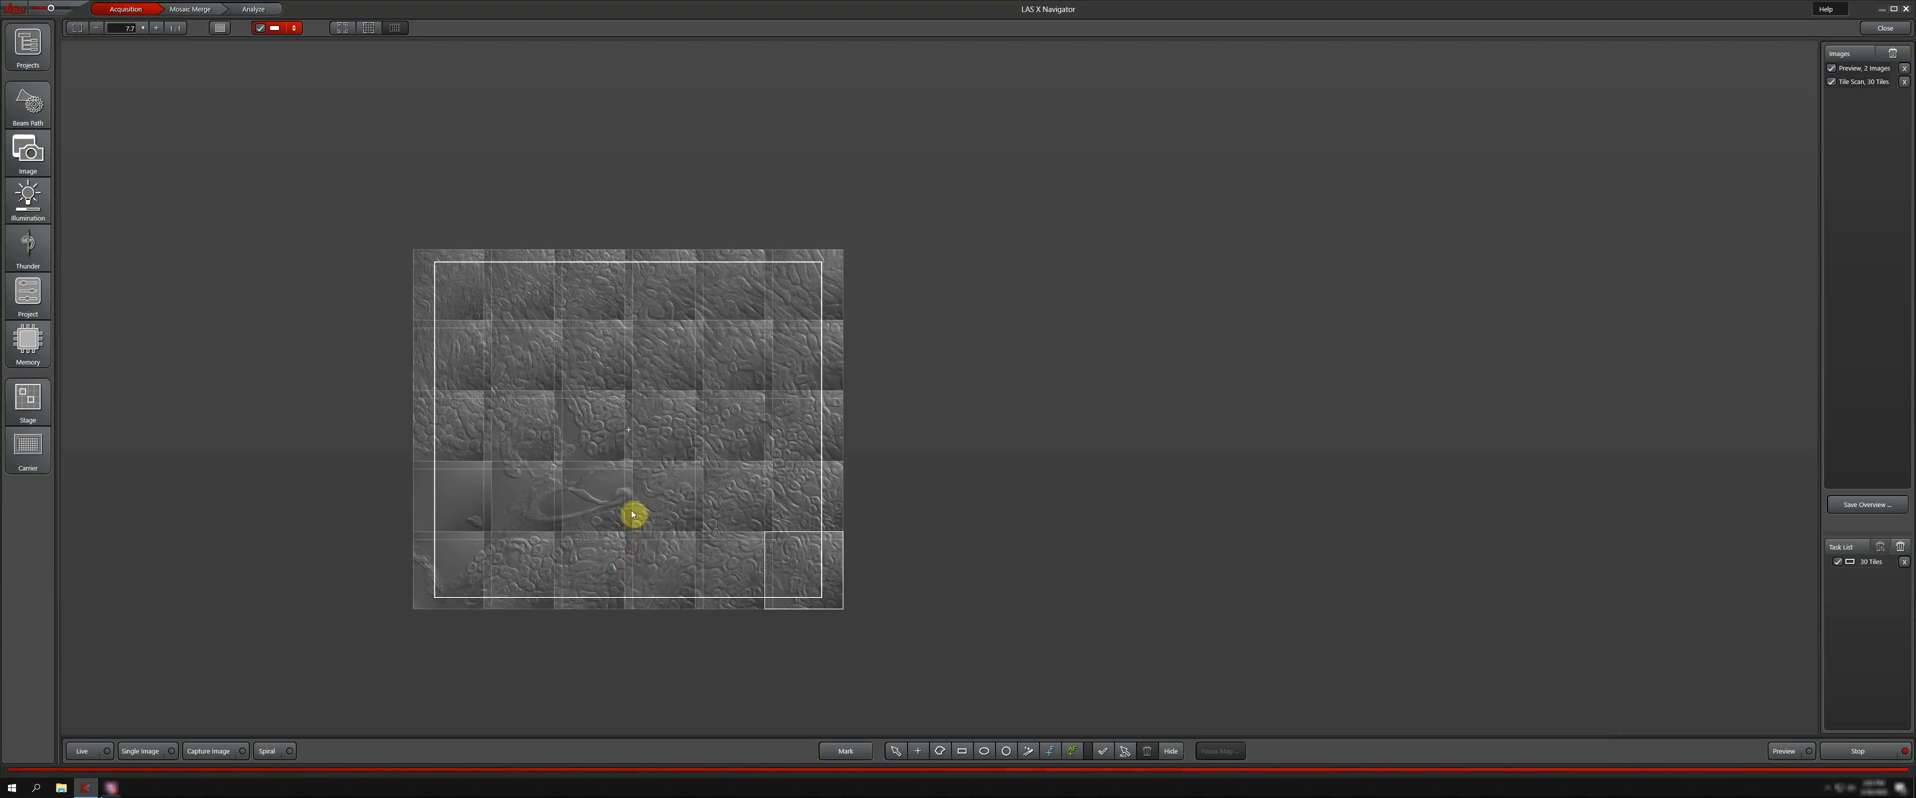
- Open TileScan 1_Merged in the mosaic merge view and examine the shading at the tile borders, close up and as an overview
left_click(192, 9)
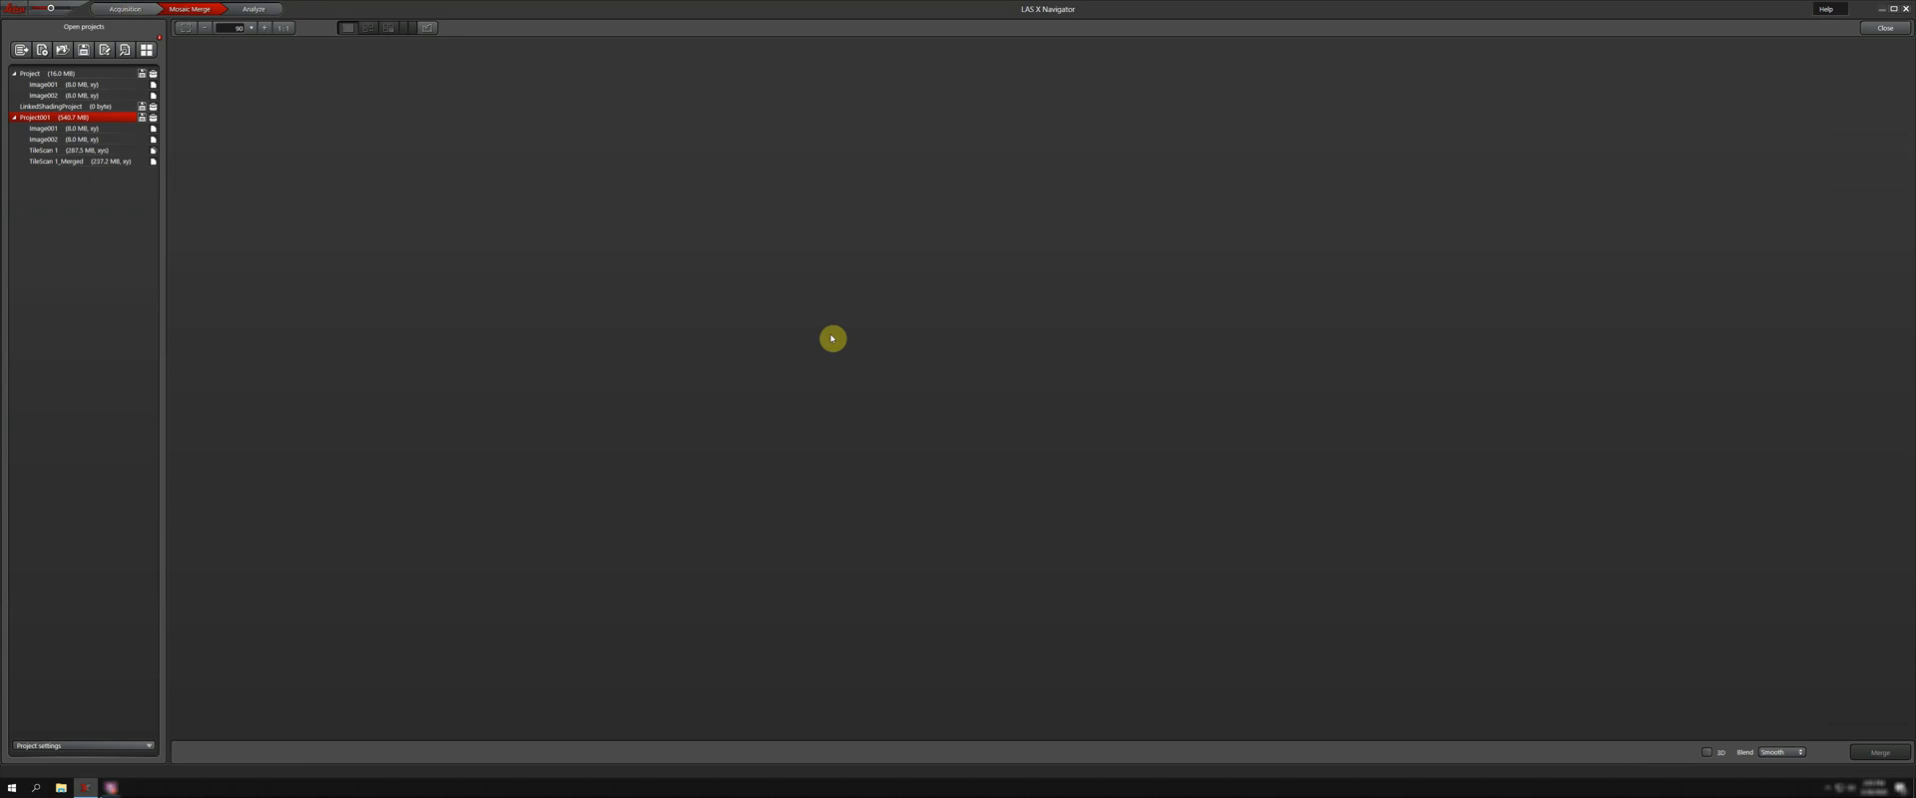
left_click(111, 161)
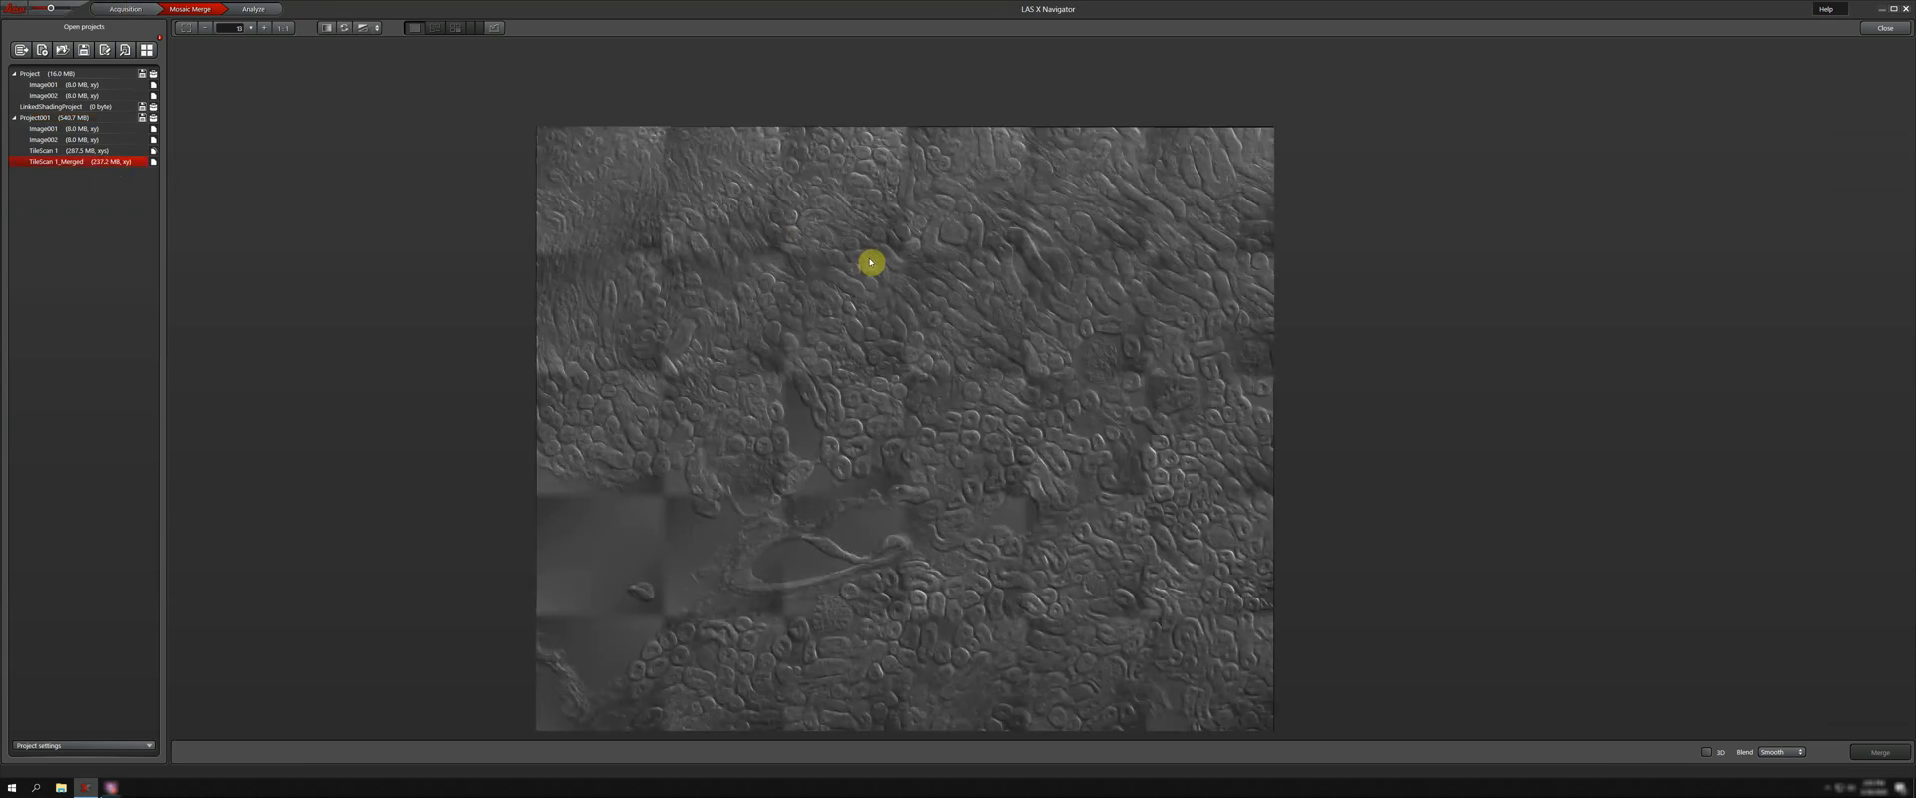
scroll(890, 437, "up", 6)
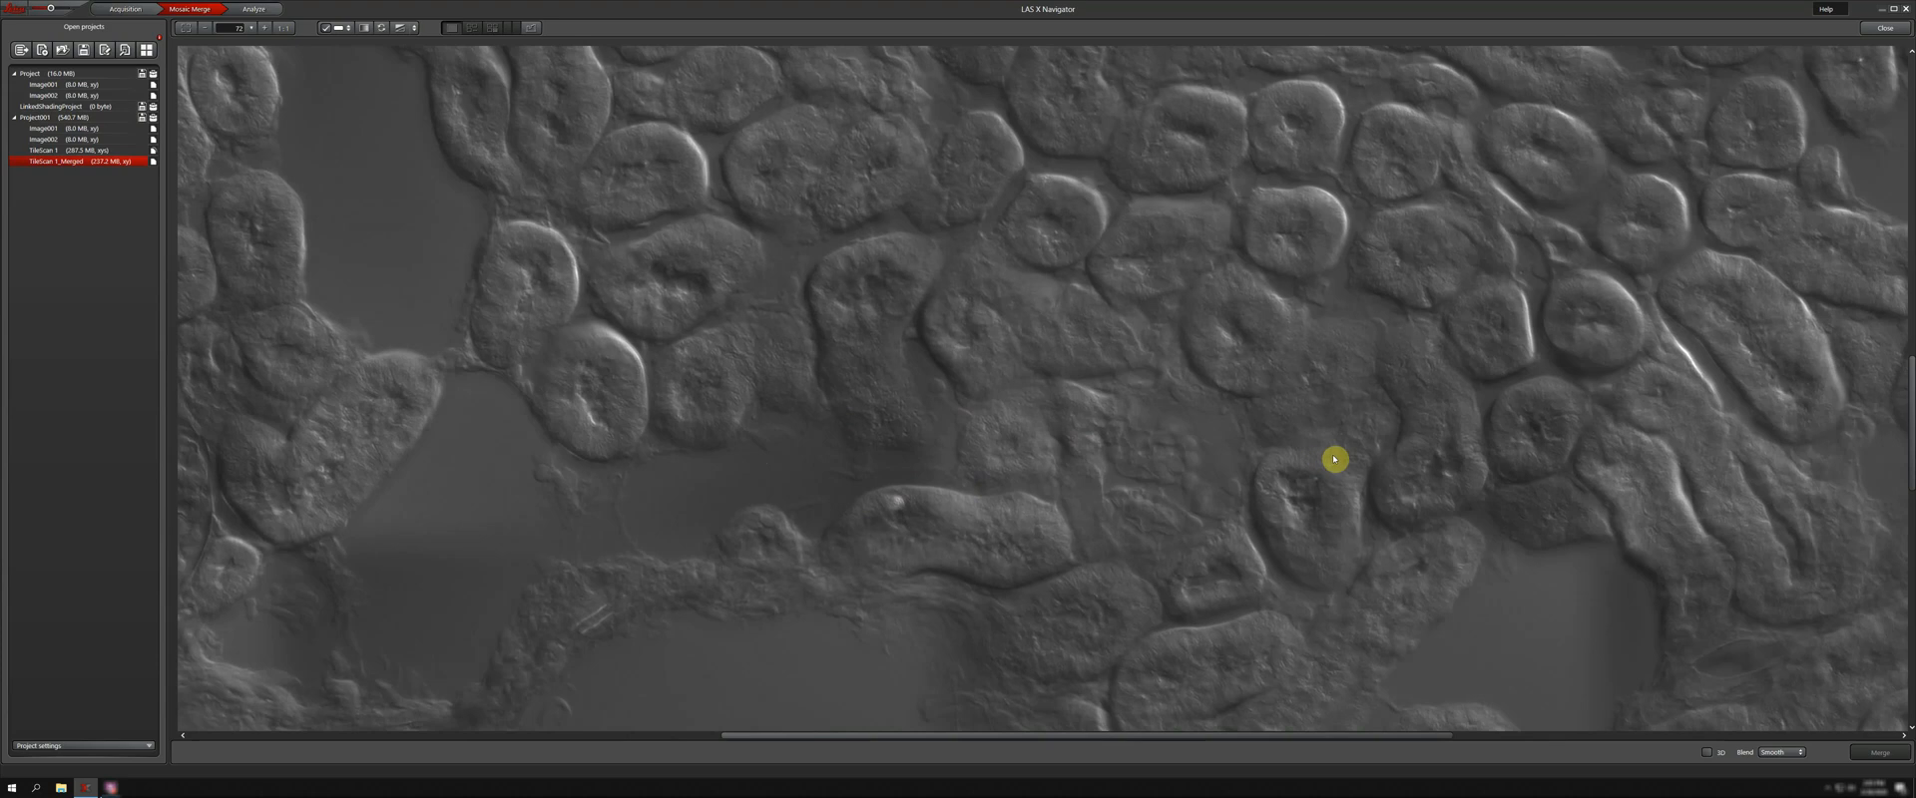
left_click_drag(1333, 459, 425, 378)
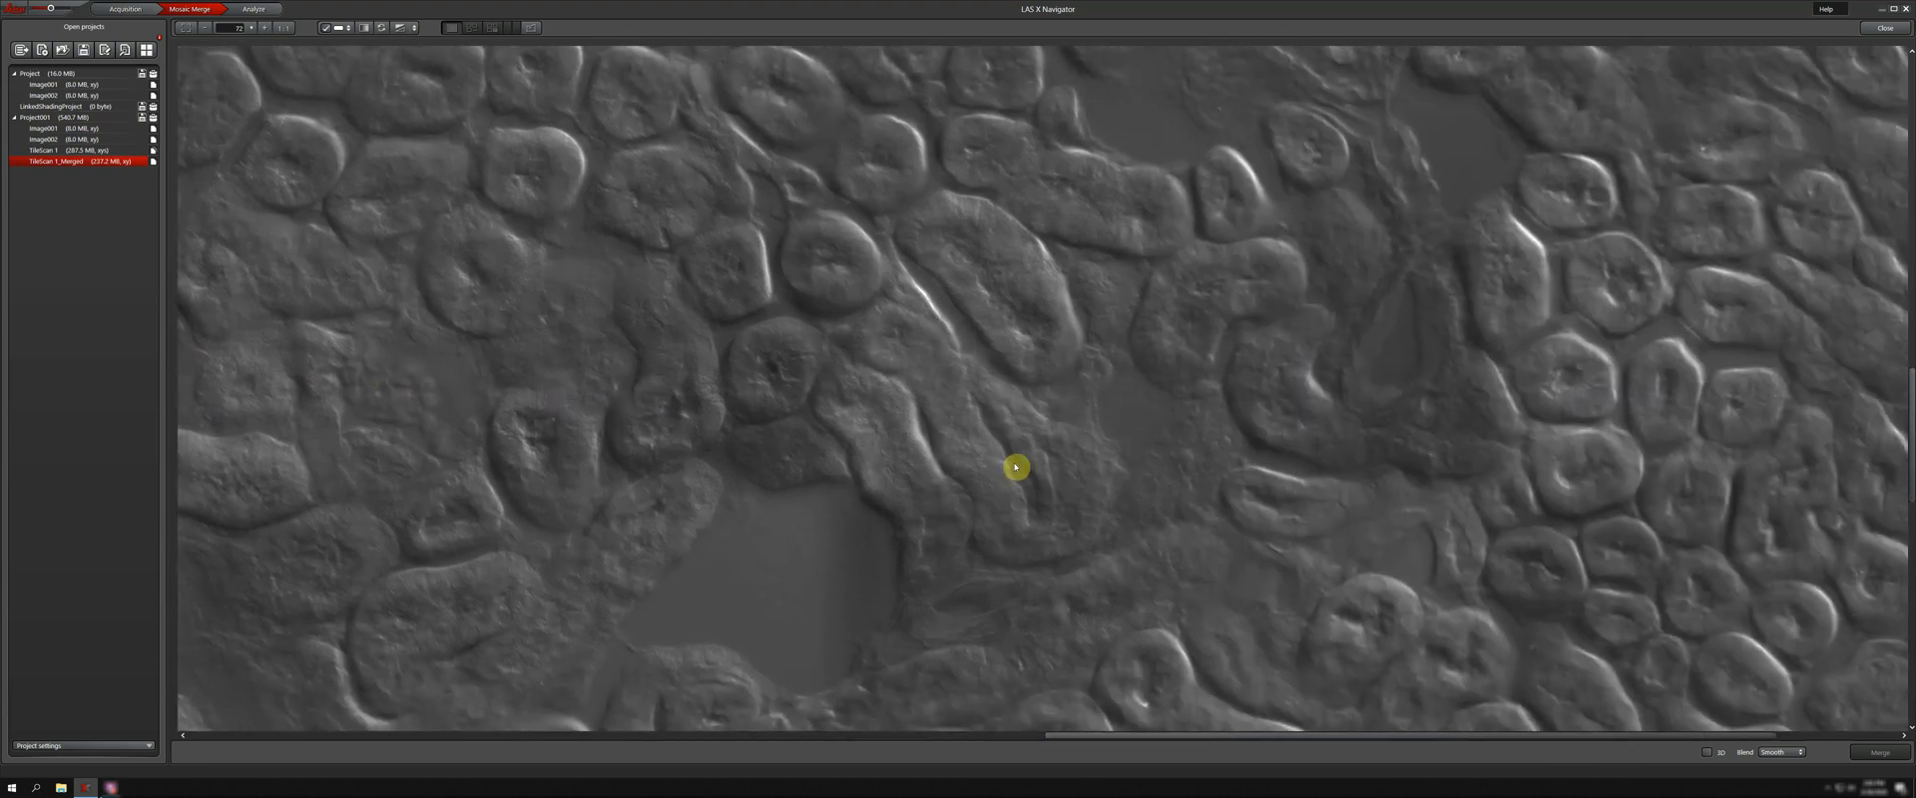
left_click_drag(1027, 483, 979, 235)
scroll(975, 312, "down", 3)
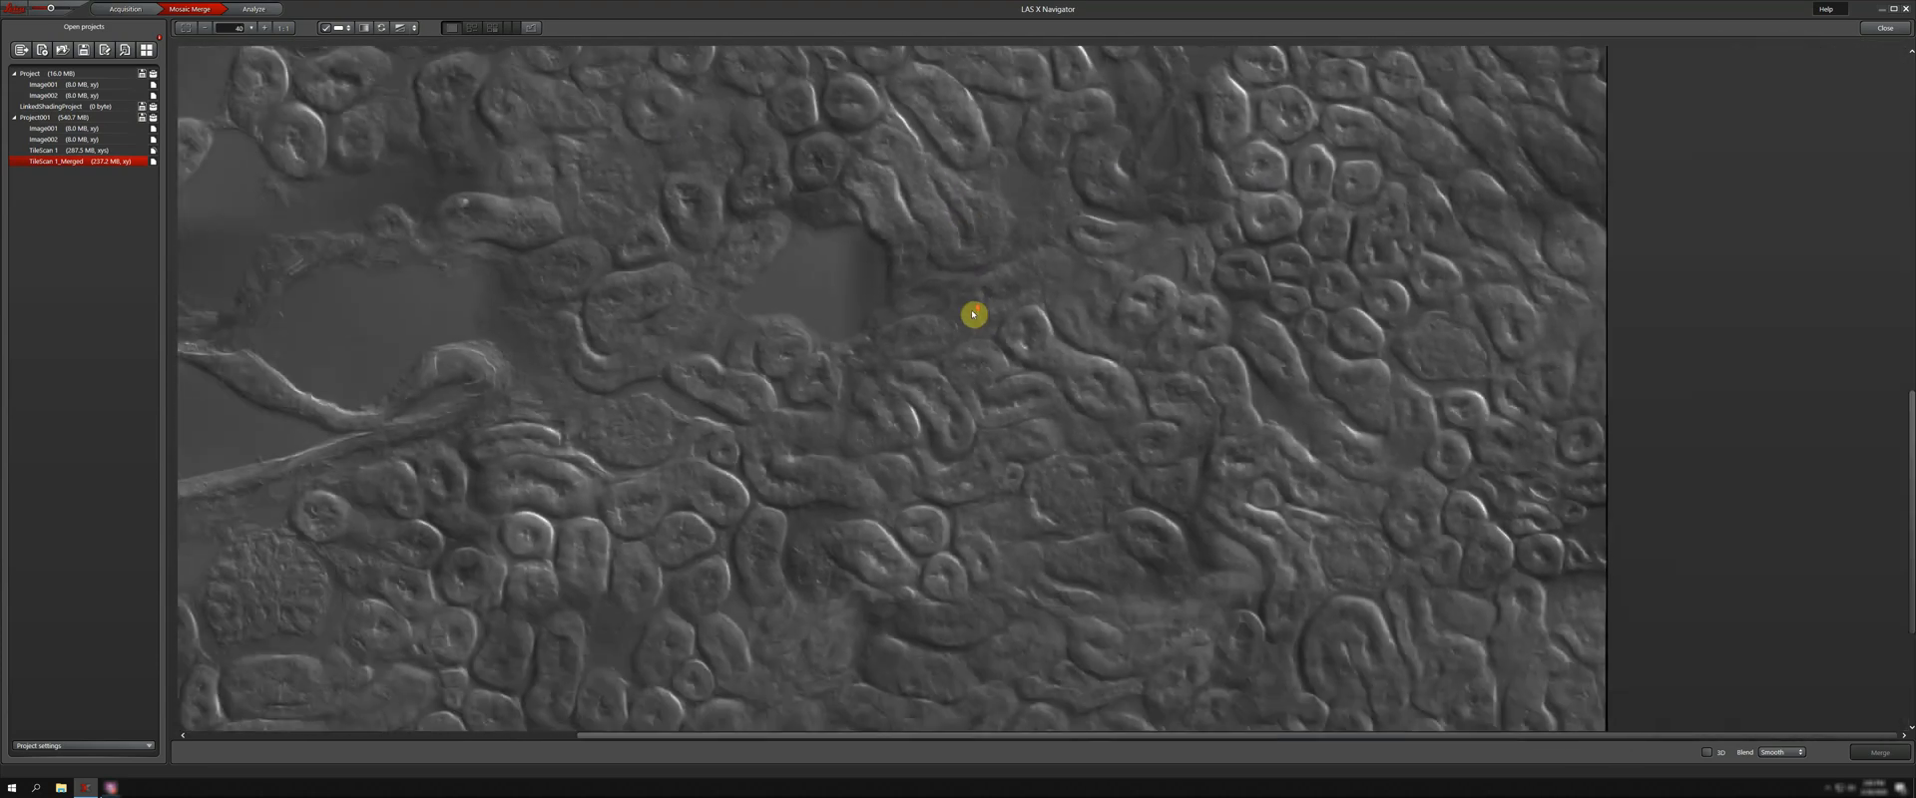
scroll(974, 315, "down", 5)
left_click_drag(739, 277, 886, 482)
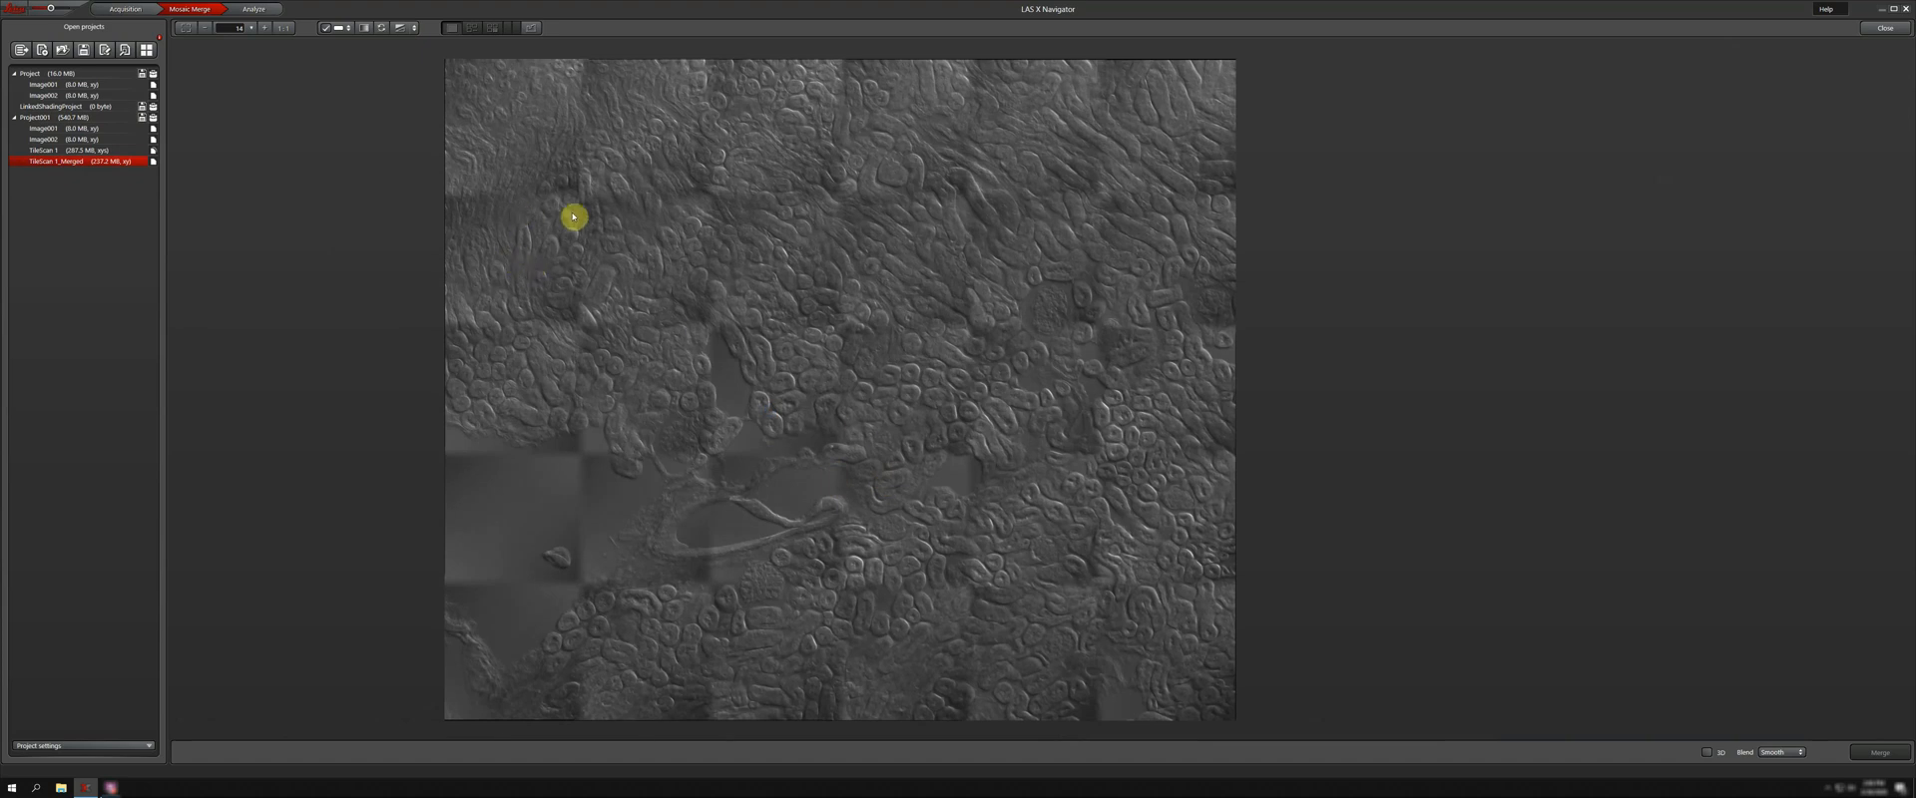
- Return to the Navigator's acquisition view, activate Linked Shading in the beam path, and start a second tile scan of the same region
left_click(124, 9)
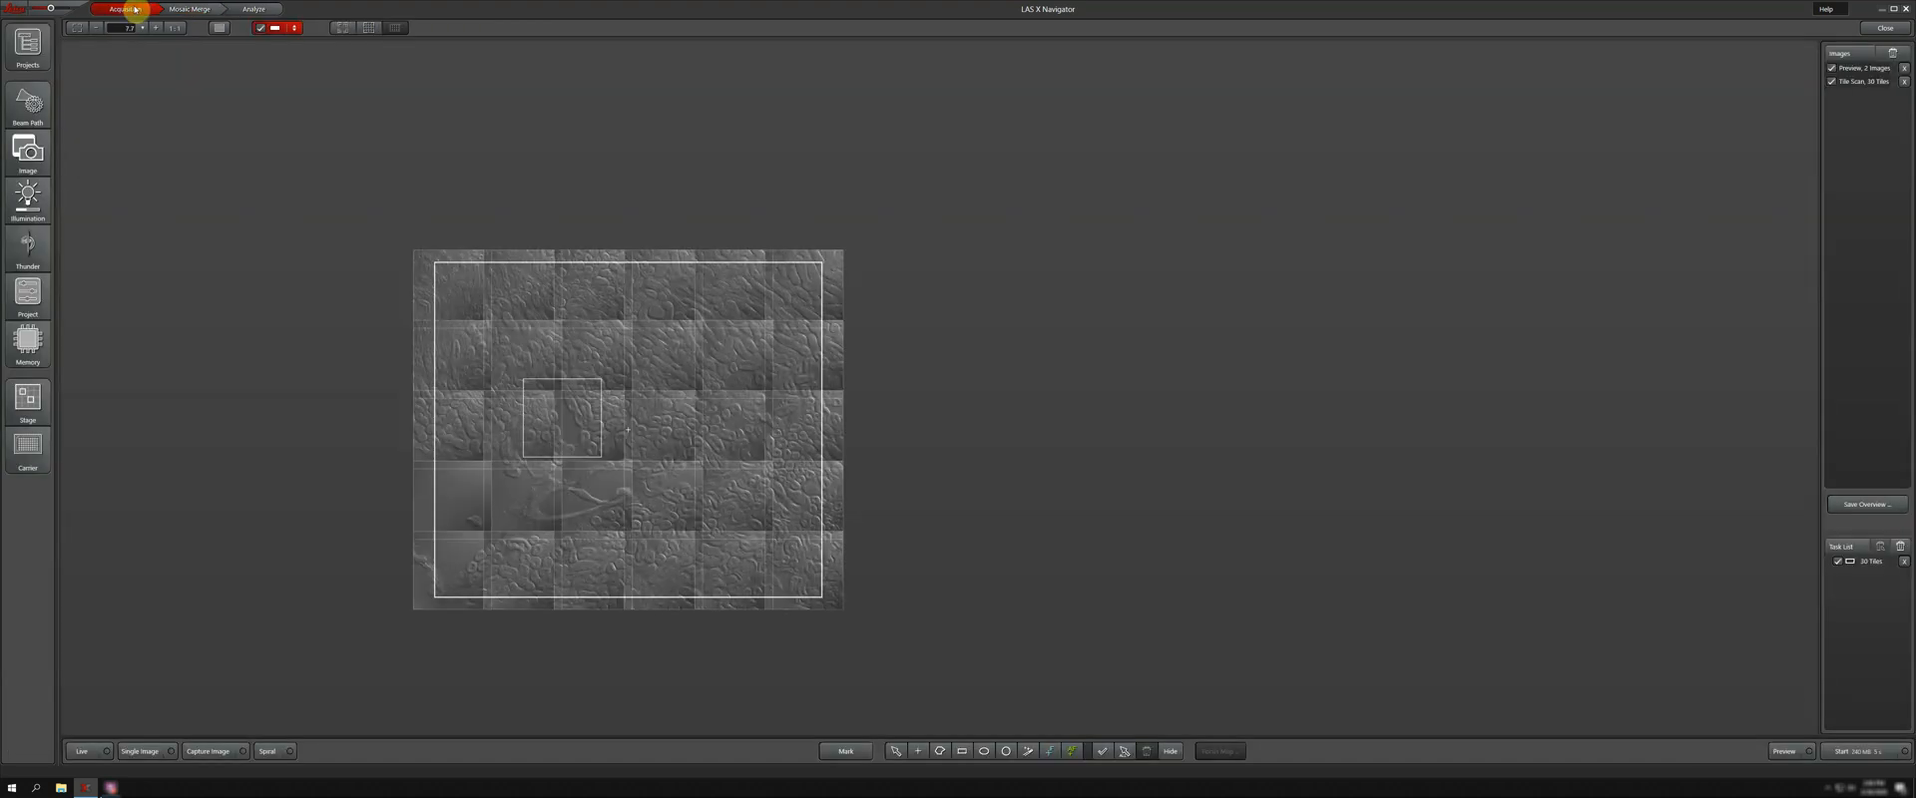
left_click(22, 98)
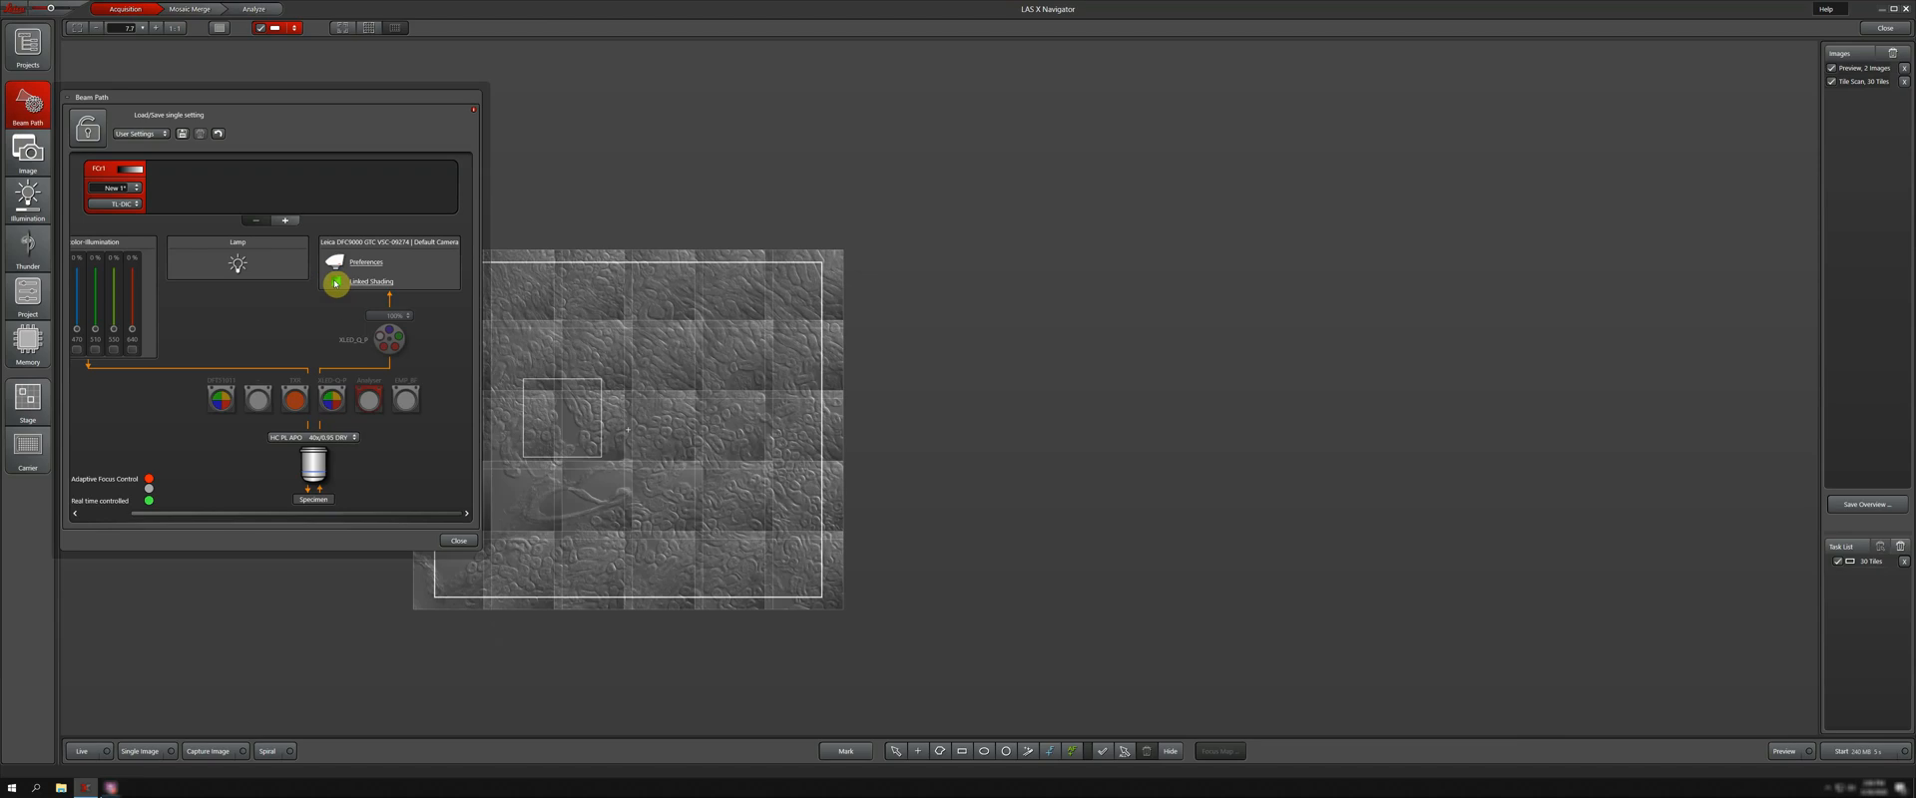
left_click(1865, 758)
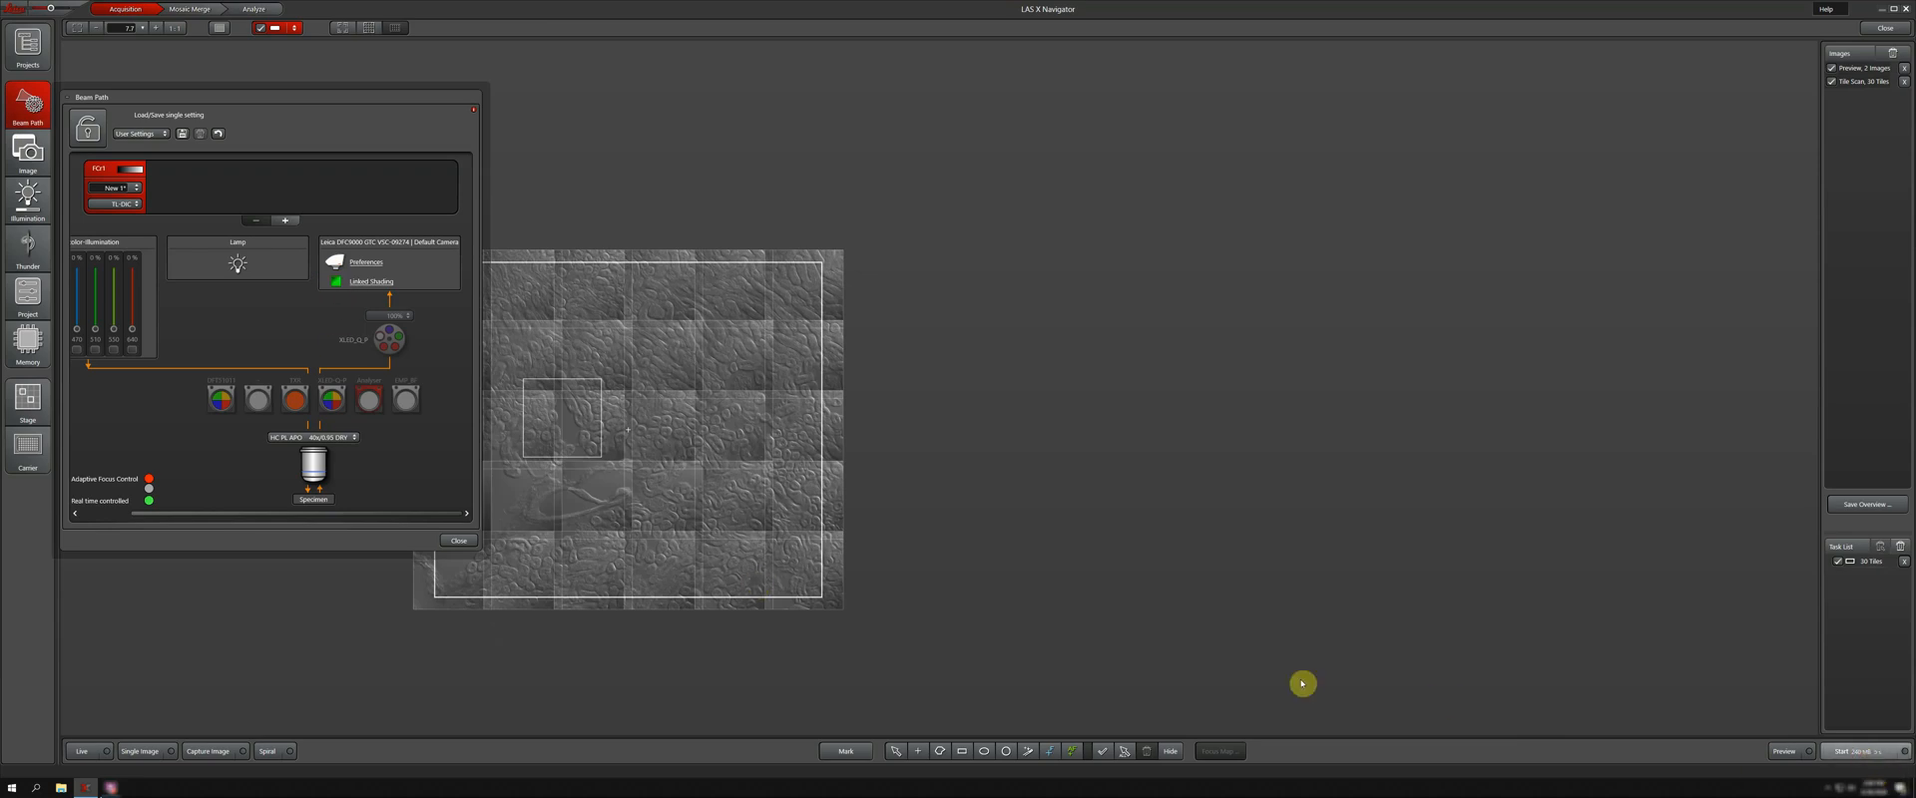
left_click(23, 104)
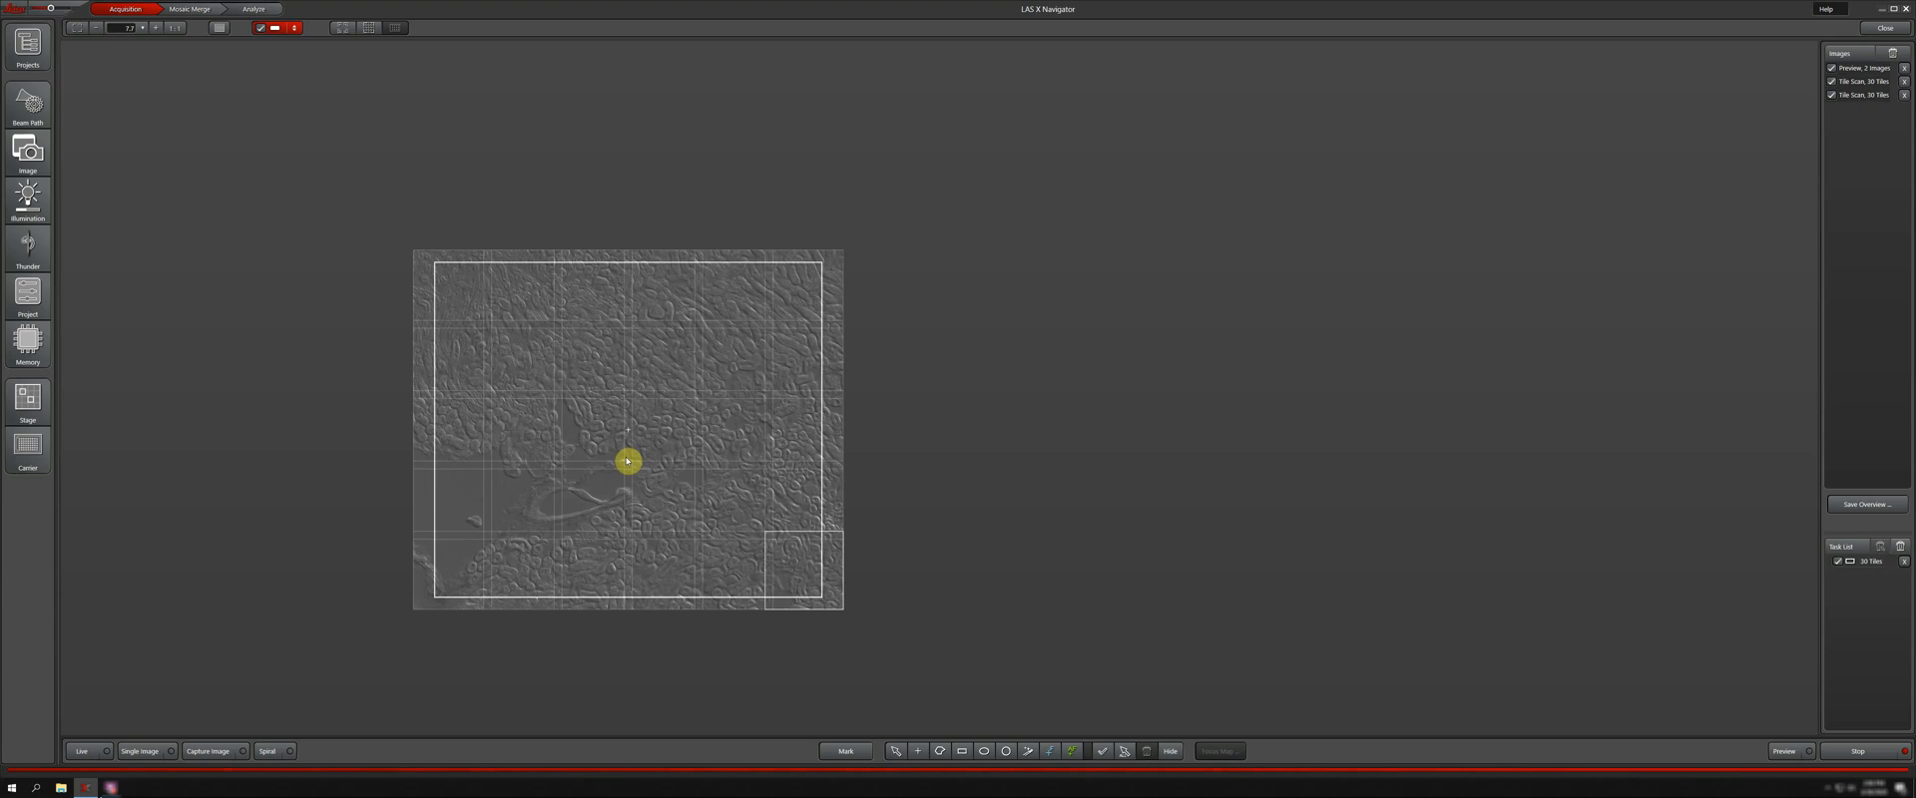
- Display the second scan's merged mosaic, TileScan 2_Merged, in the mosaic merge view
left_click(192, 10)
left_click(94, 164)
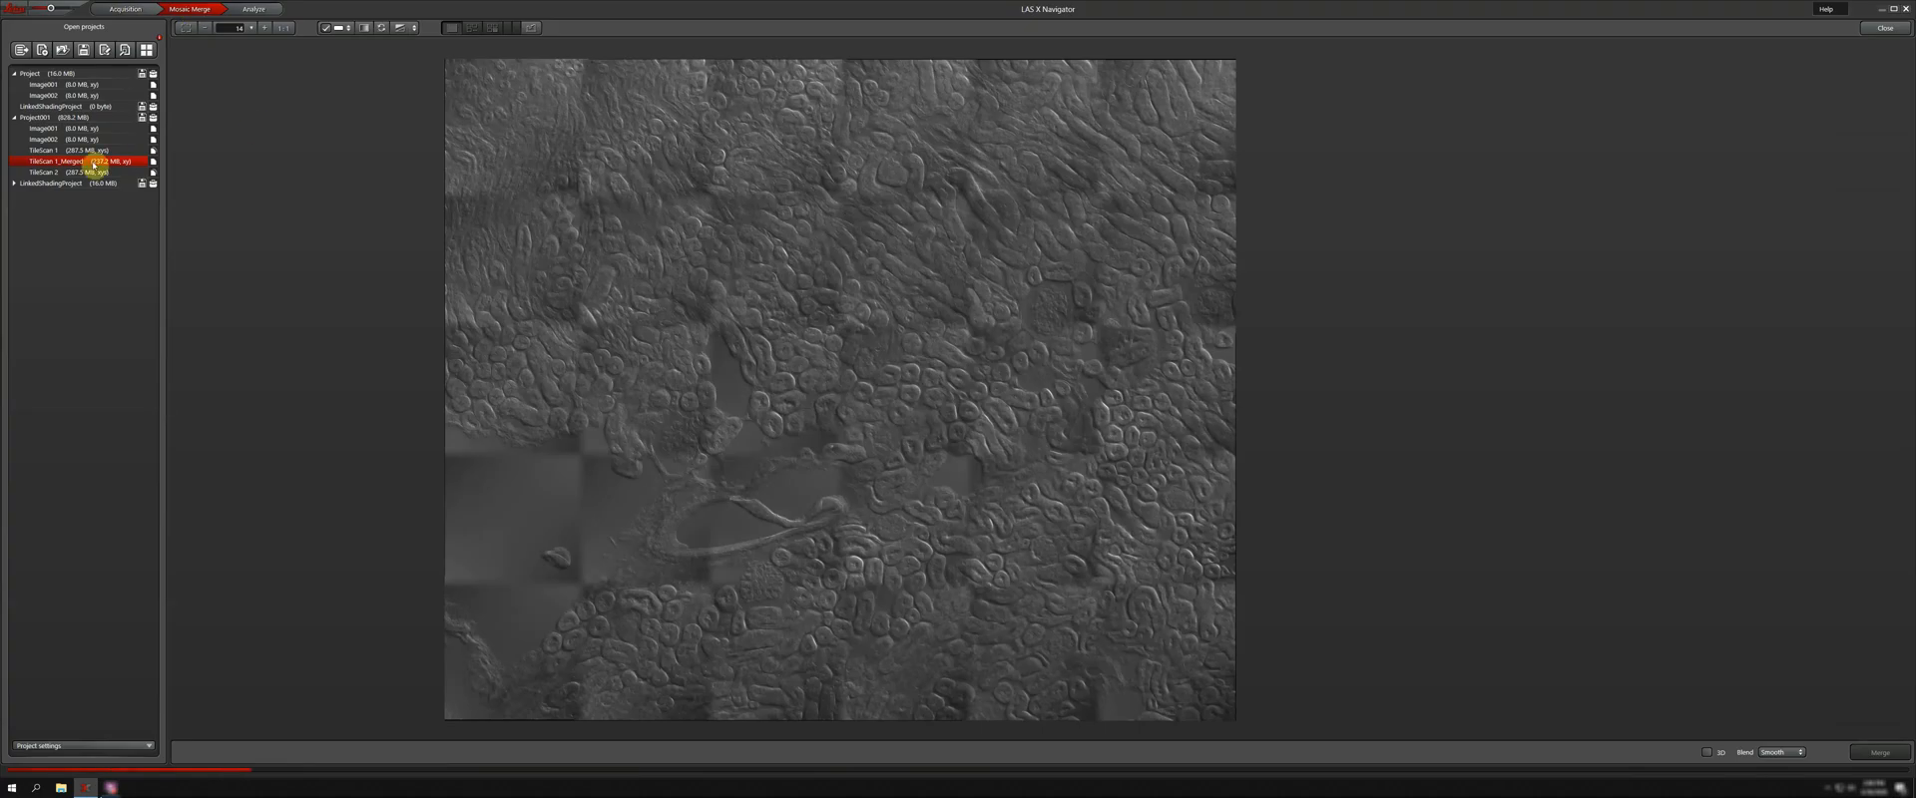
left_click(74, 173)
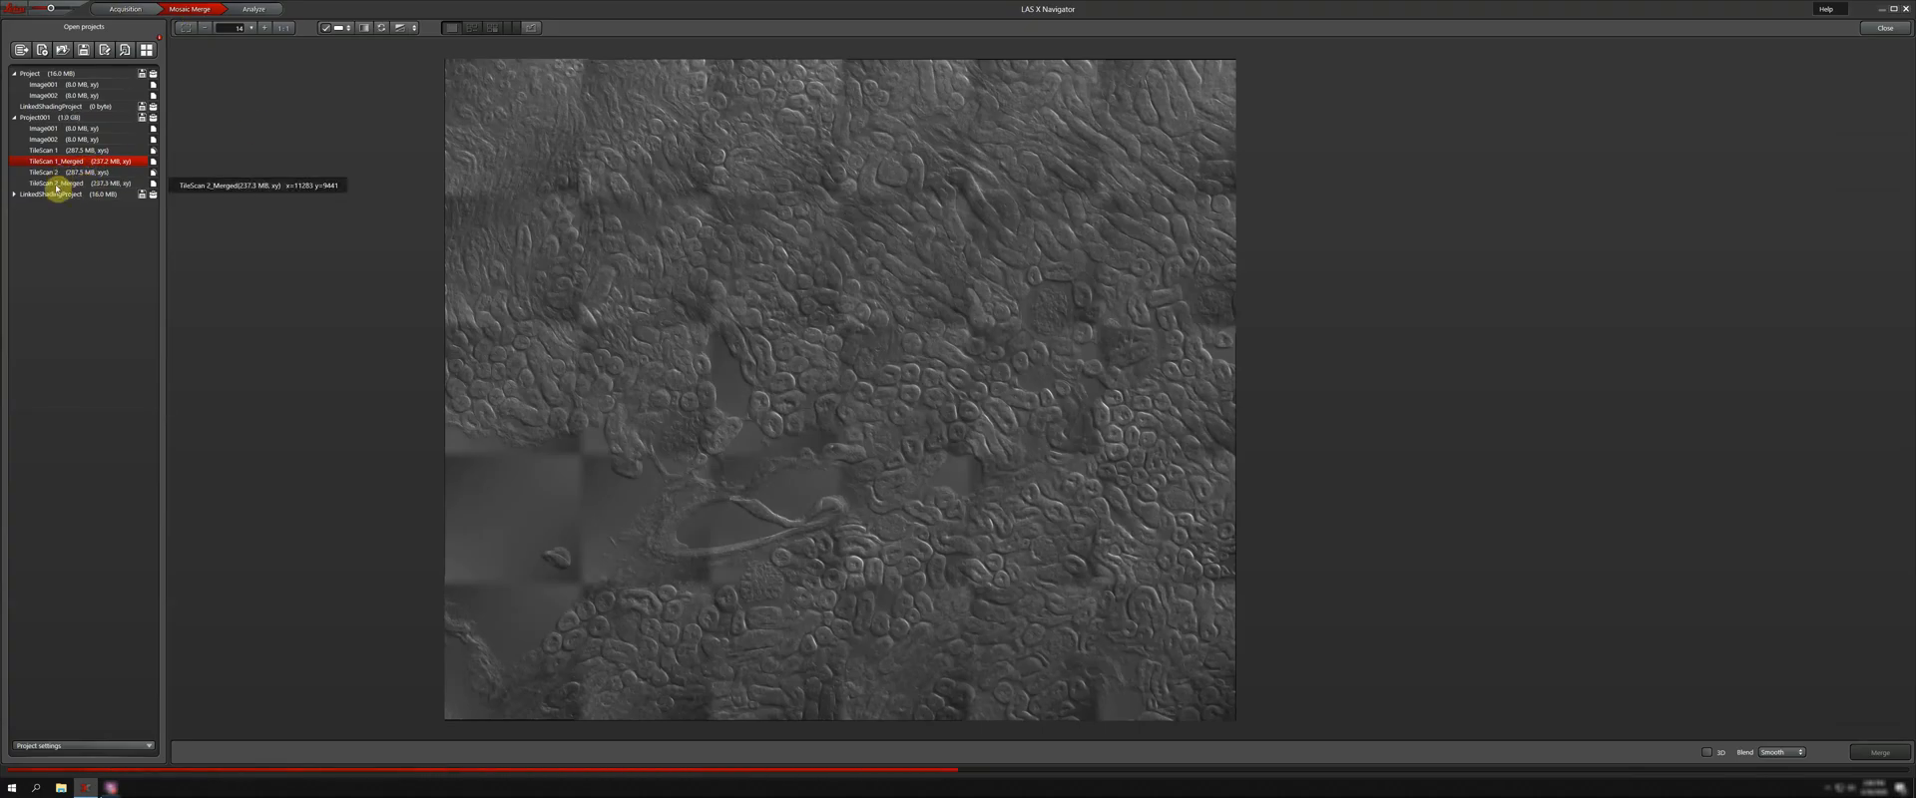
left_click(57, 184)
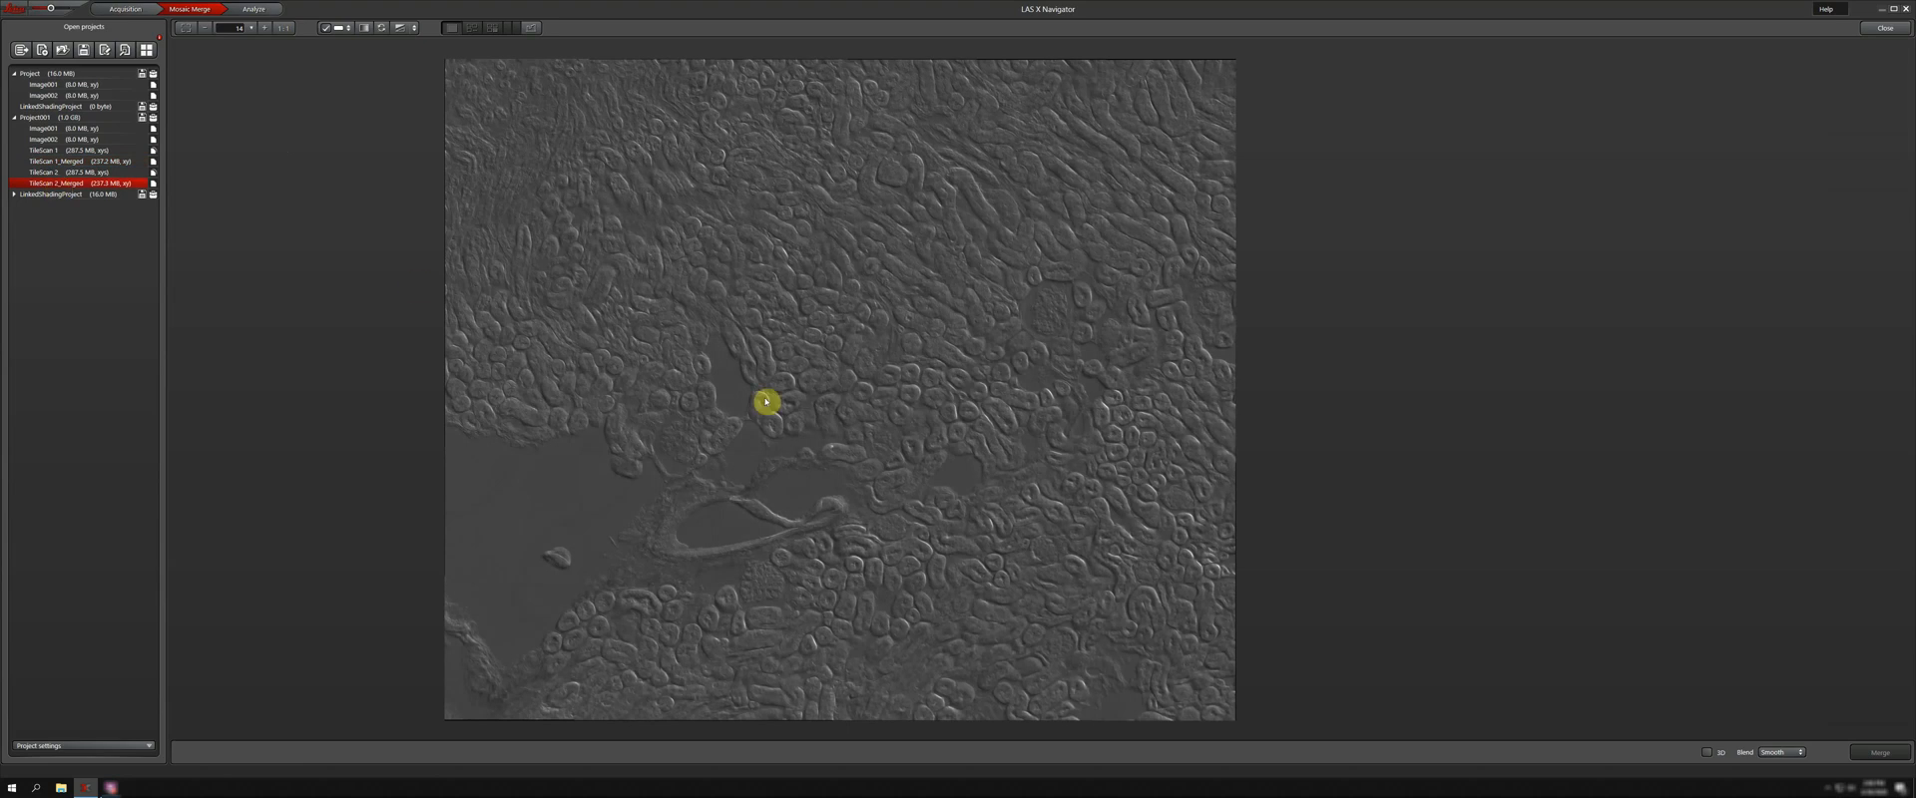
- Examine the tile transitions and background of TileScan 2_Merged close up across several tissue areas and as an overview
scroll(766, 401, "up", 5)
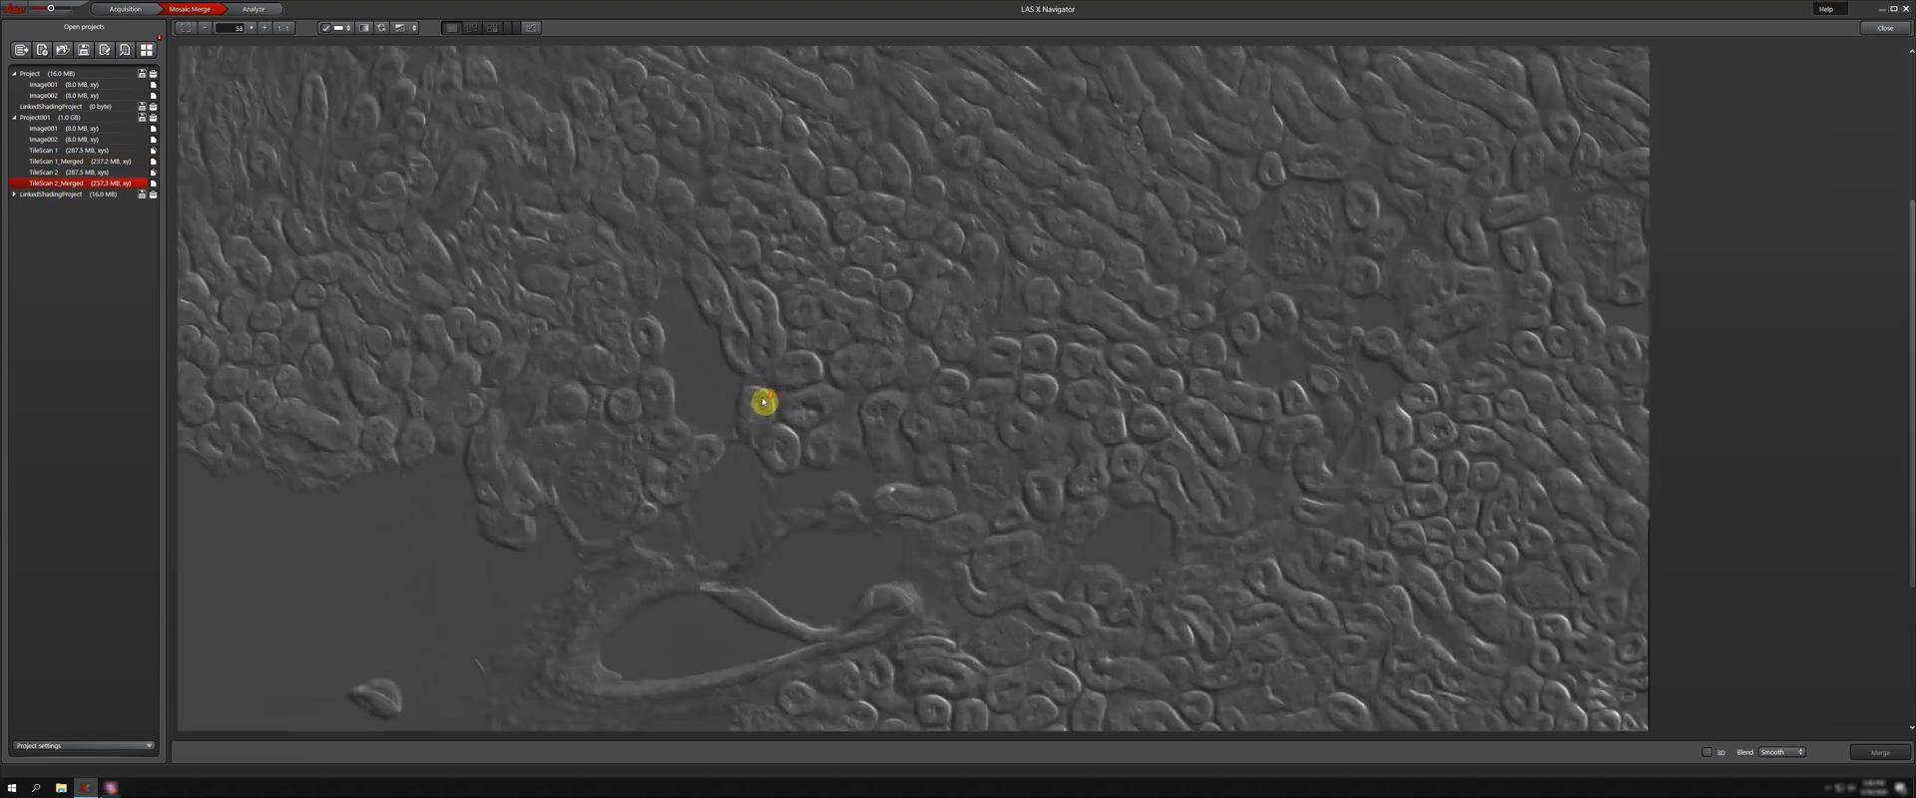
left_click_drag(1145, 341, 998, 346)
scroll(496, 504, "up", 8)
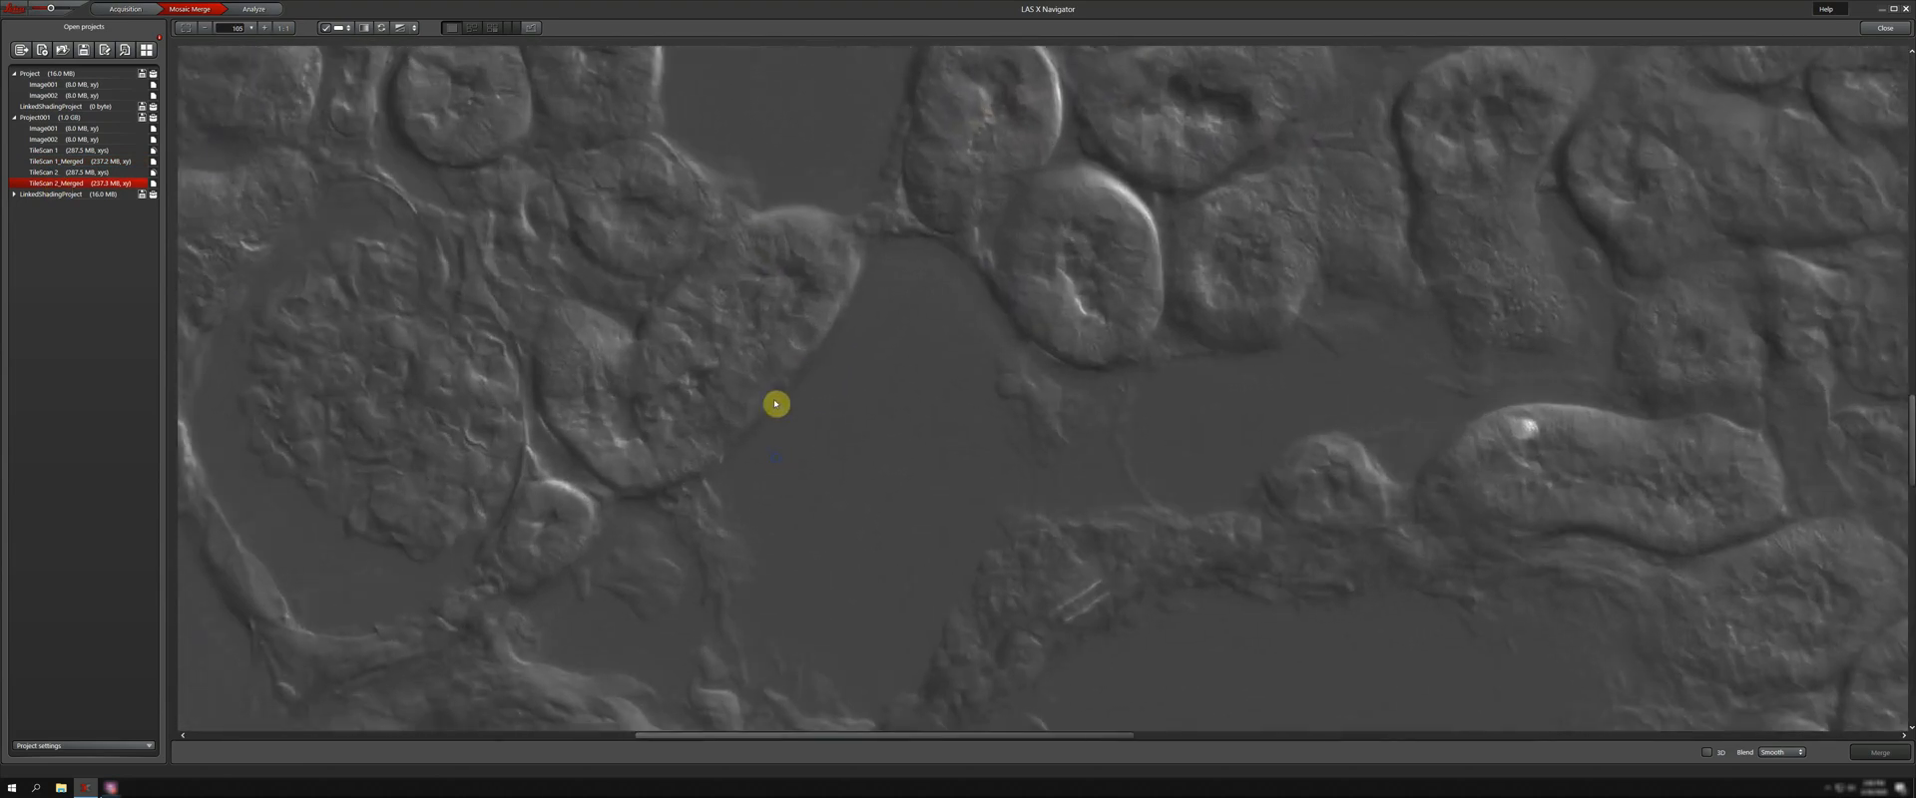
left_click_drag(776, 404, 972, 219)
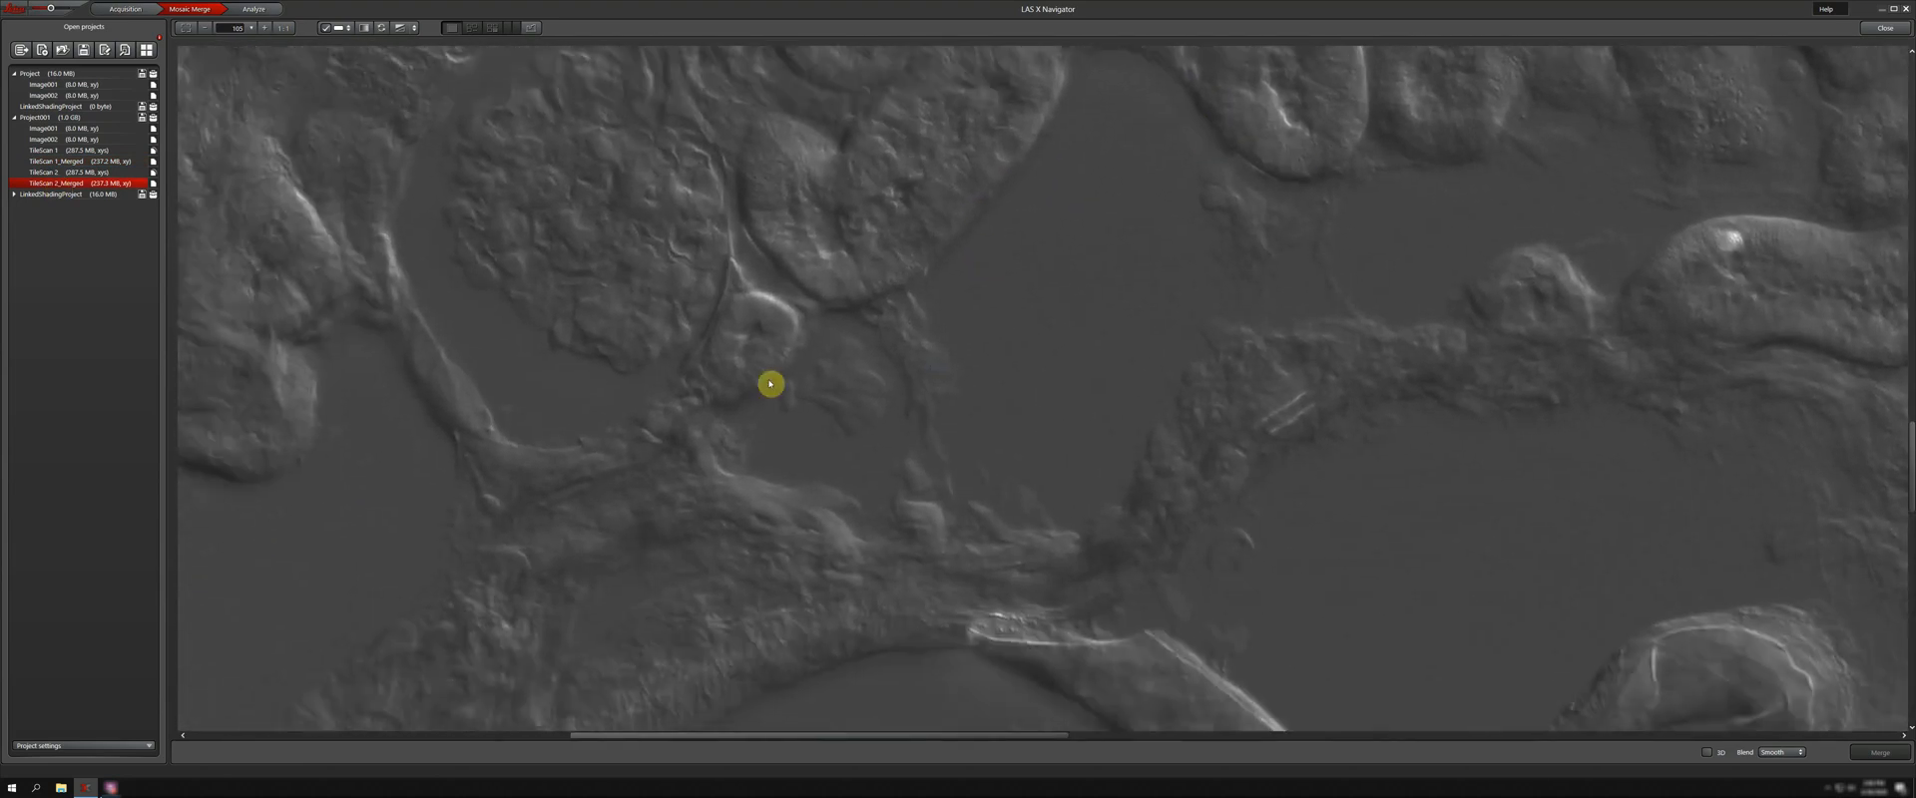
left_click_drag(849, 344, 1134, 264)
left_click_drag(769, 325, 814, 312)
left_click_drag(755, 395, 611, 564)
left_click_drag(1008, 227, 524, 648)
left_click_drag(1275, 320, 539, 454)
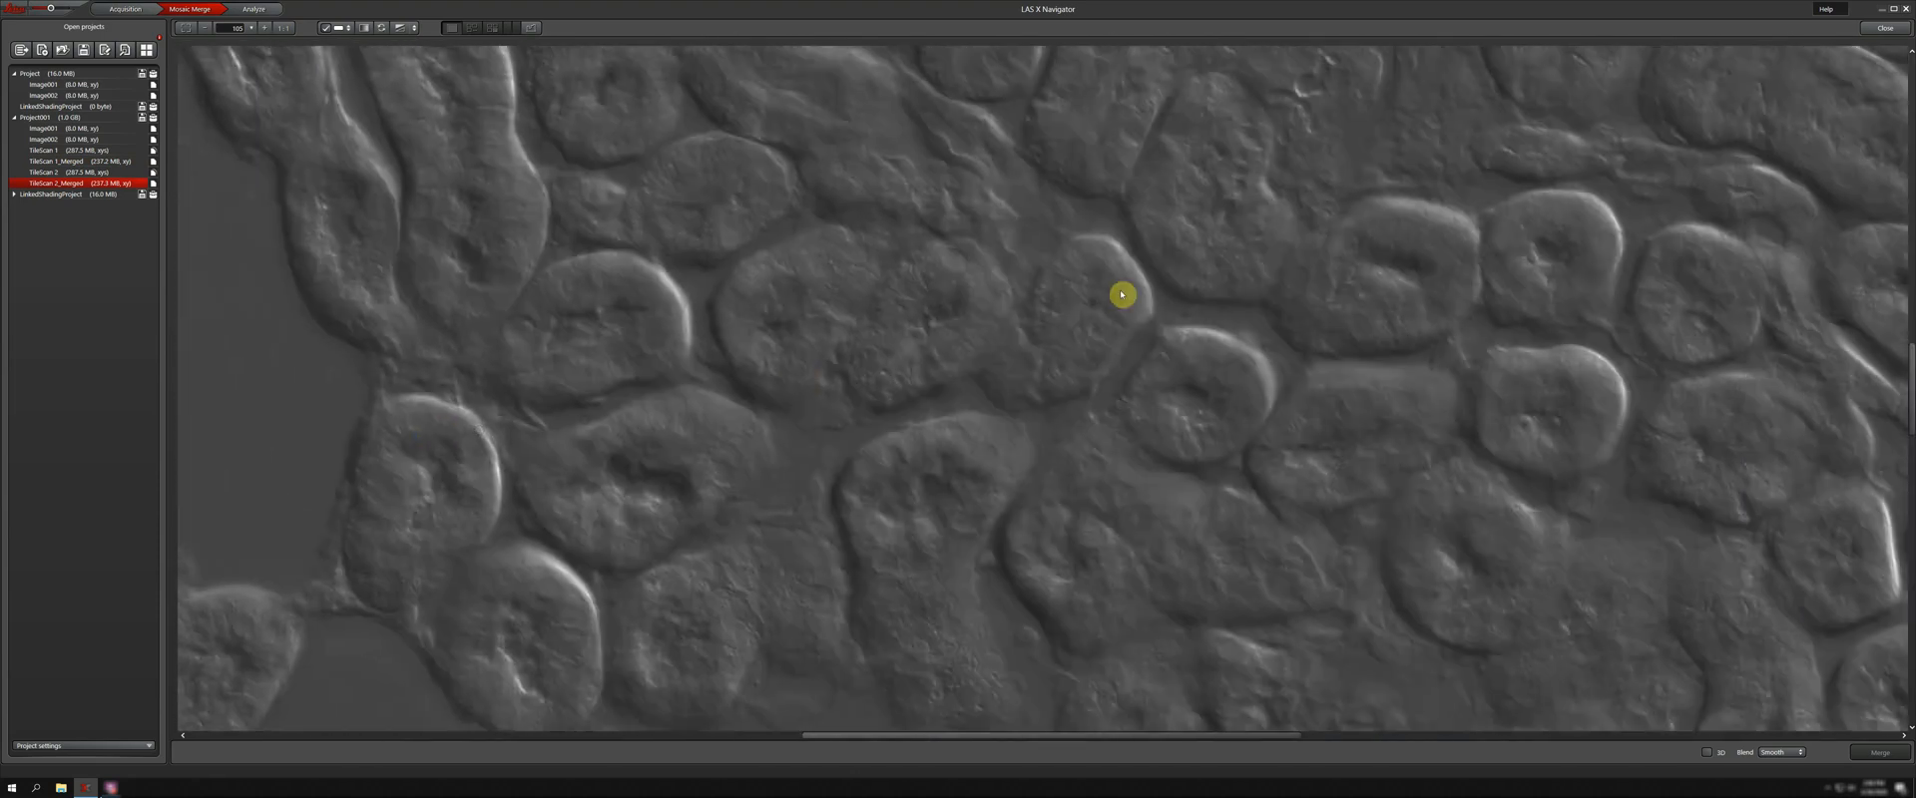
left_click_drag(1120, 296, 783, 504)
scroll(814, 362, "down", 10)
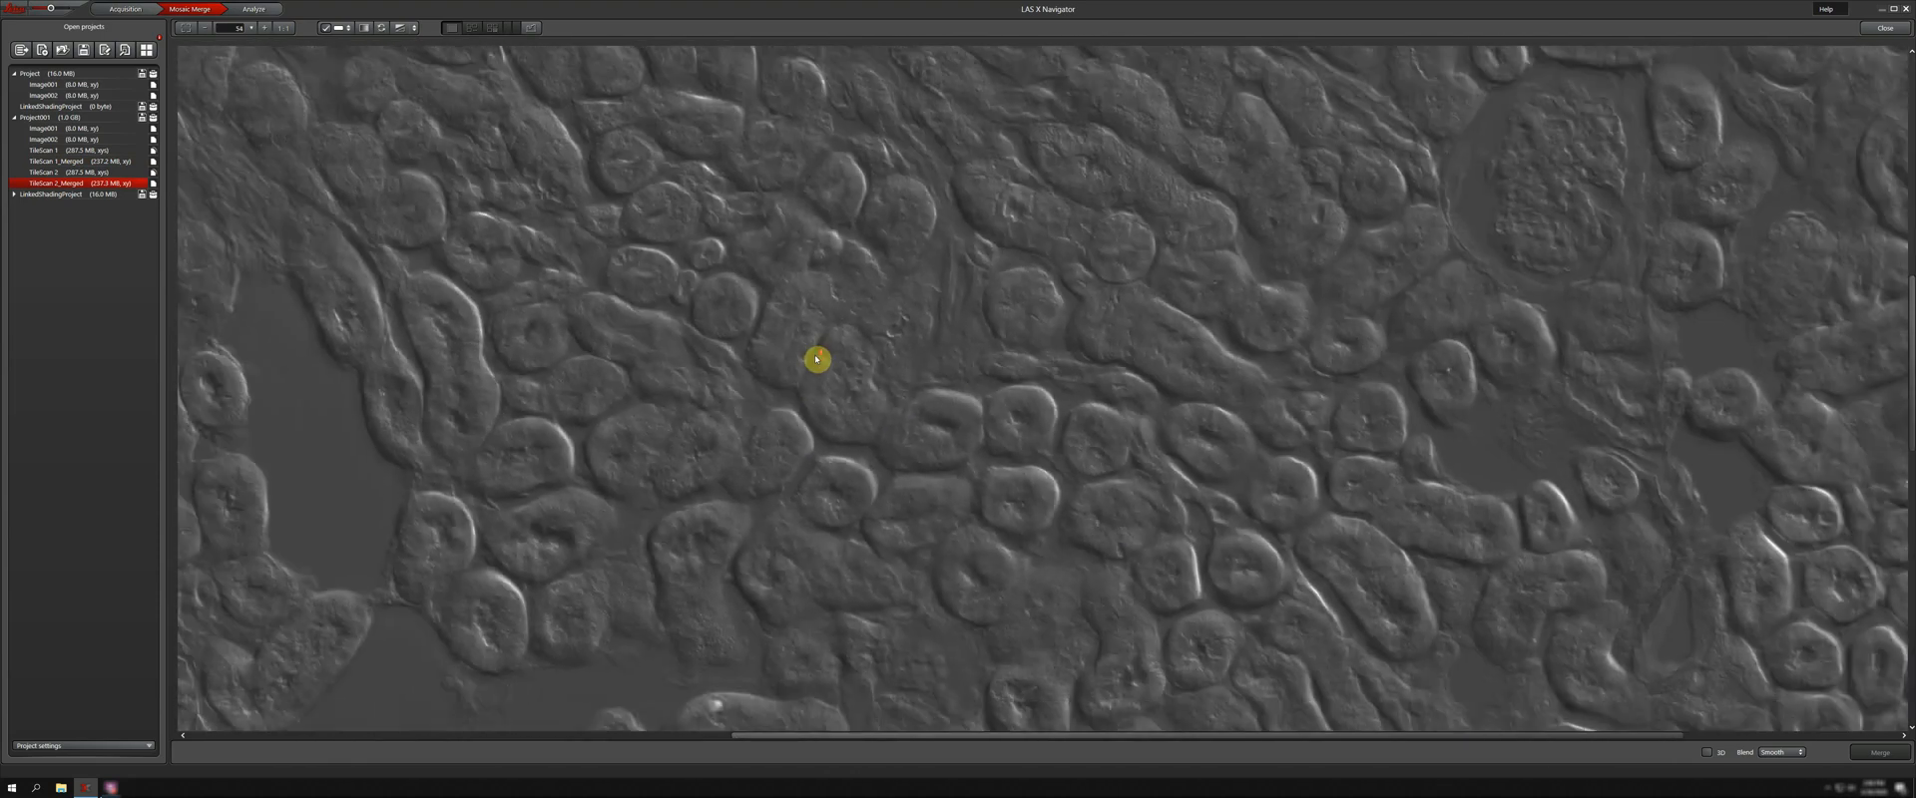
scroll(815, 357, "down", 2)
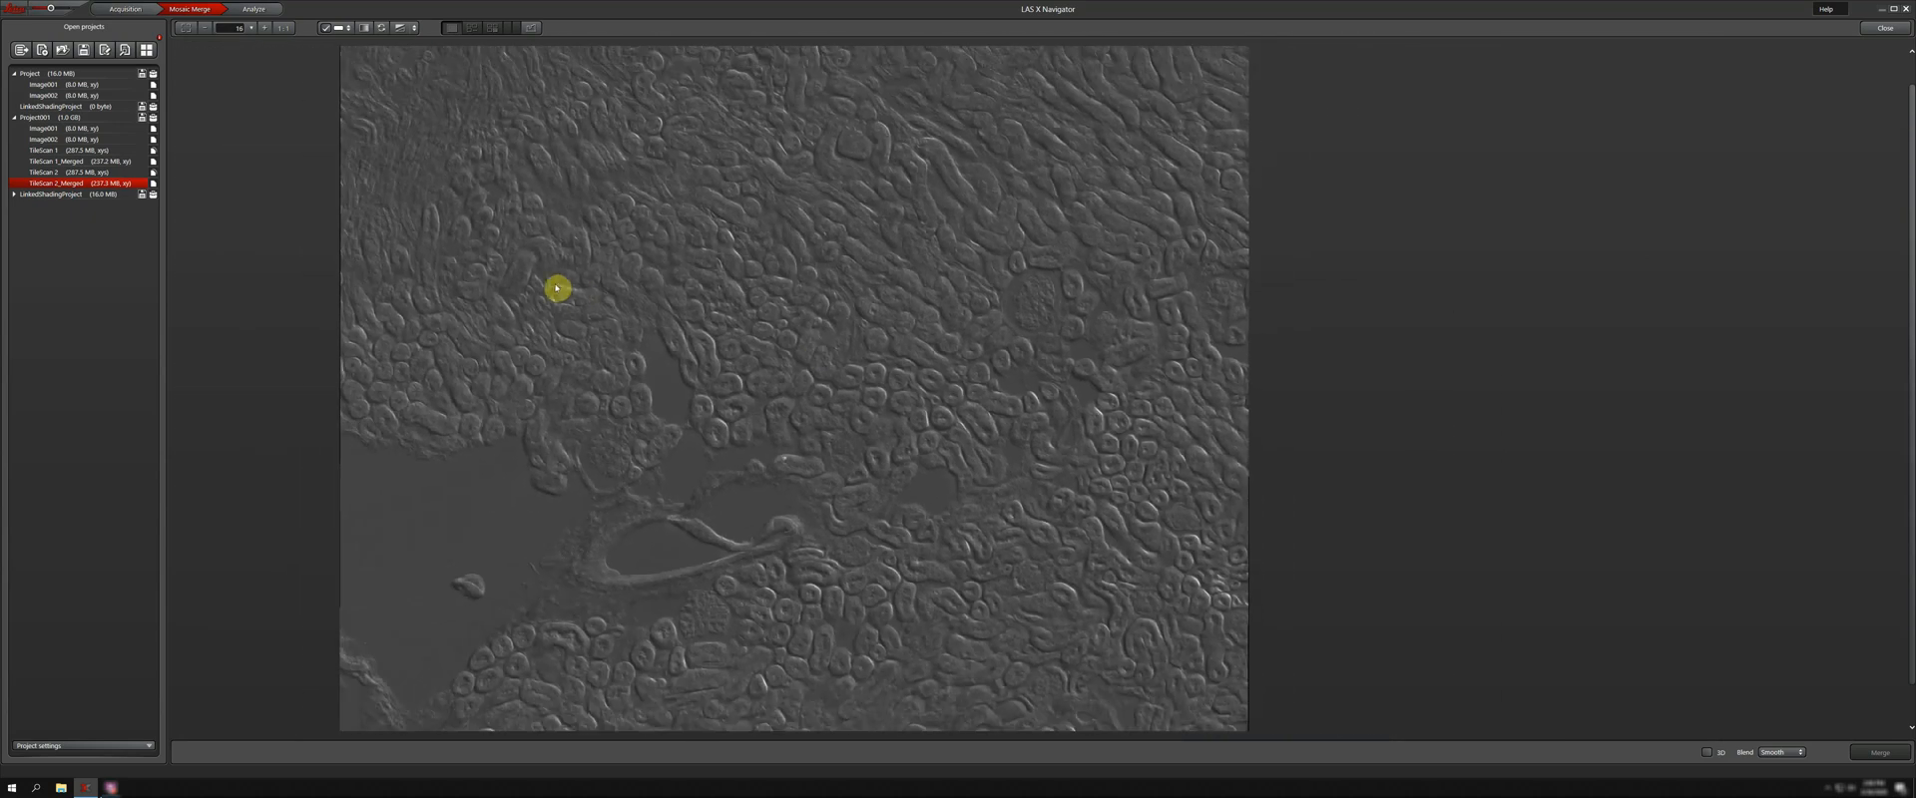
- Alternate between TileScan 1_Merged and TileScan 2_Merged to compare the mosaics without and with Linked Shading
left_click(71, 162)
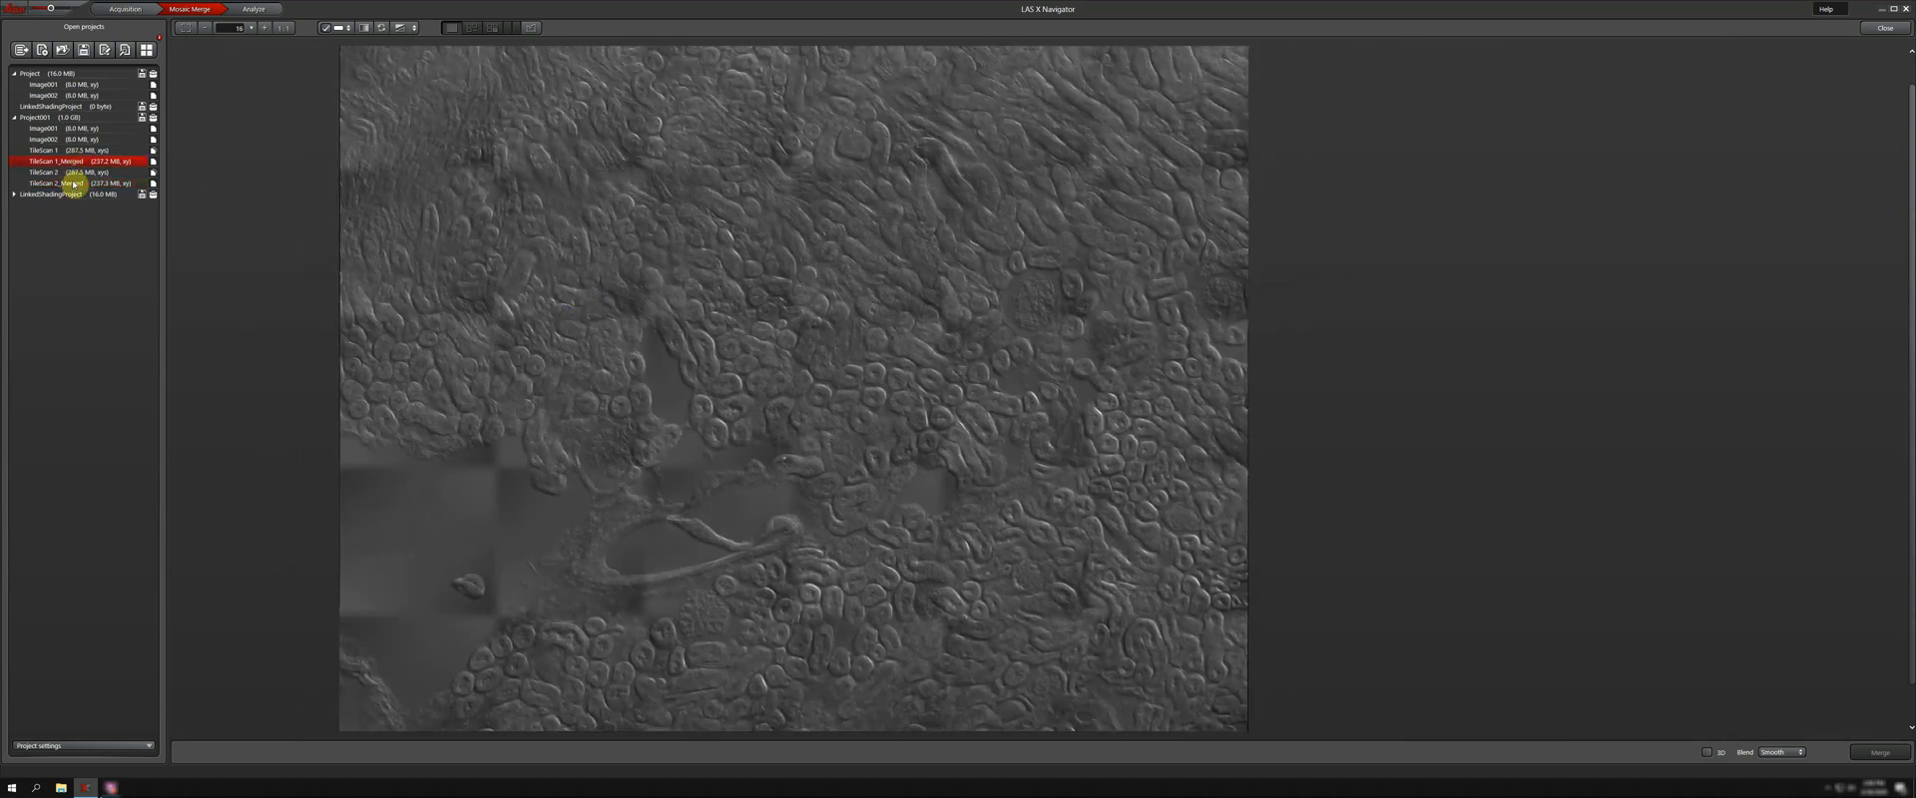
left_click(74, 184)
left_click(72, 161)
- Close the Navigator and display TileScan 2_Merged from Project001 in the main viewer
left_click(1887, 28)
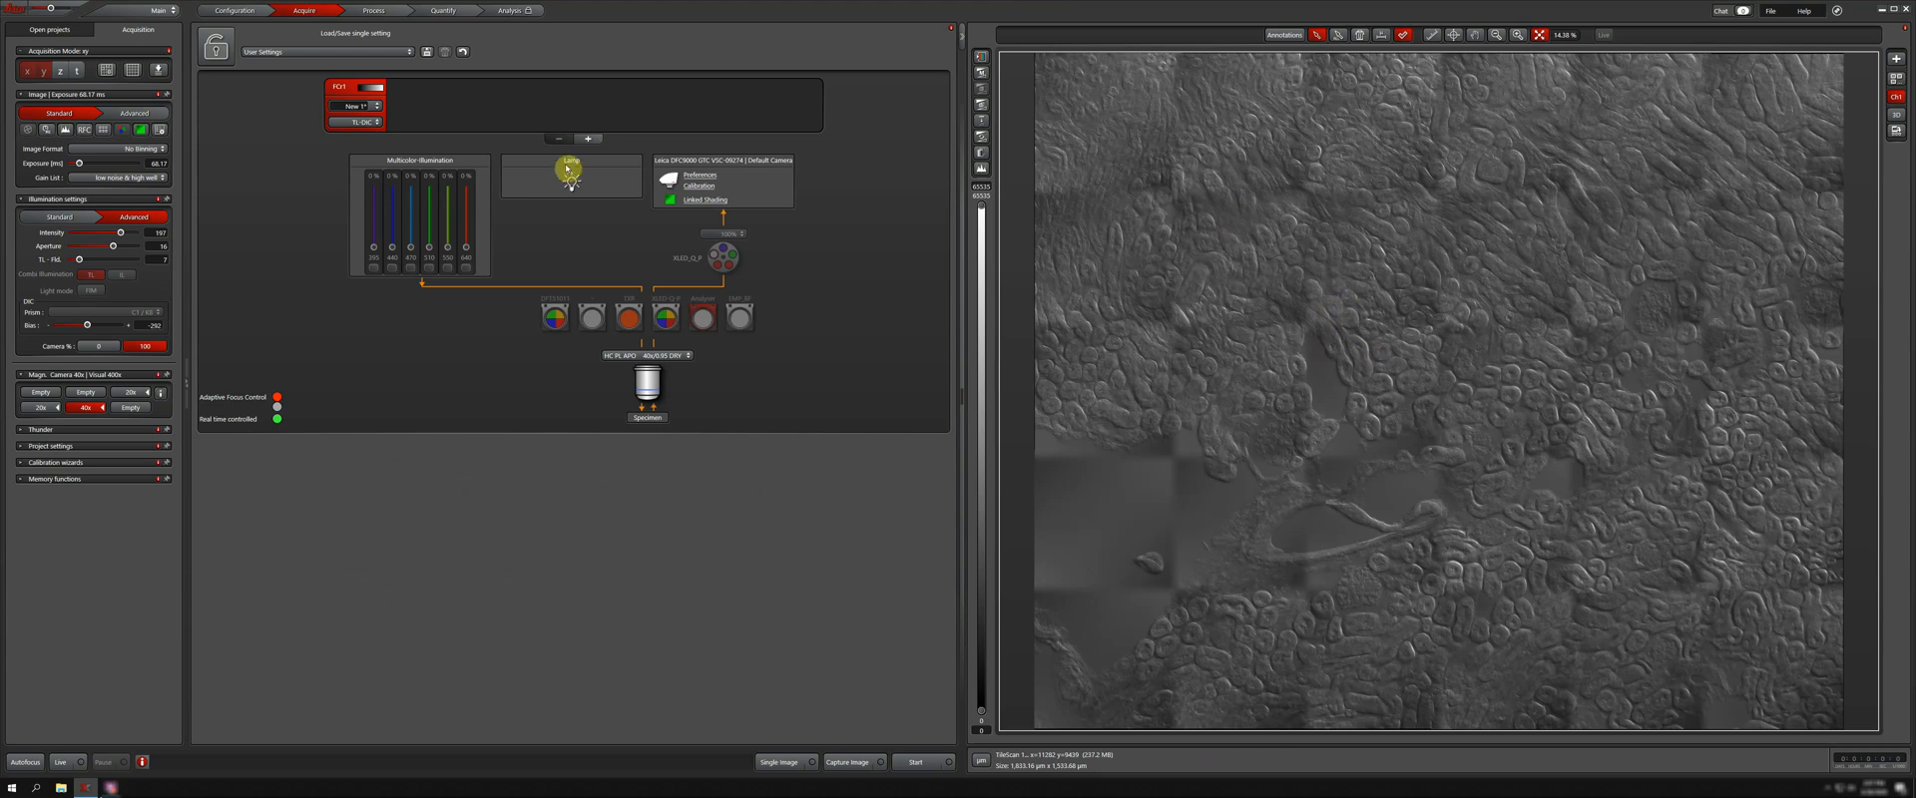
left_click(39, 29)
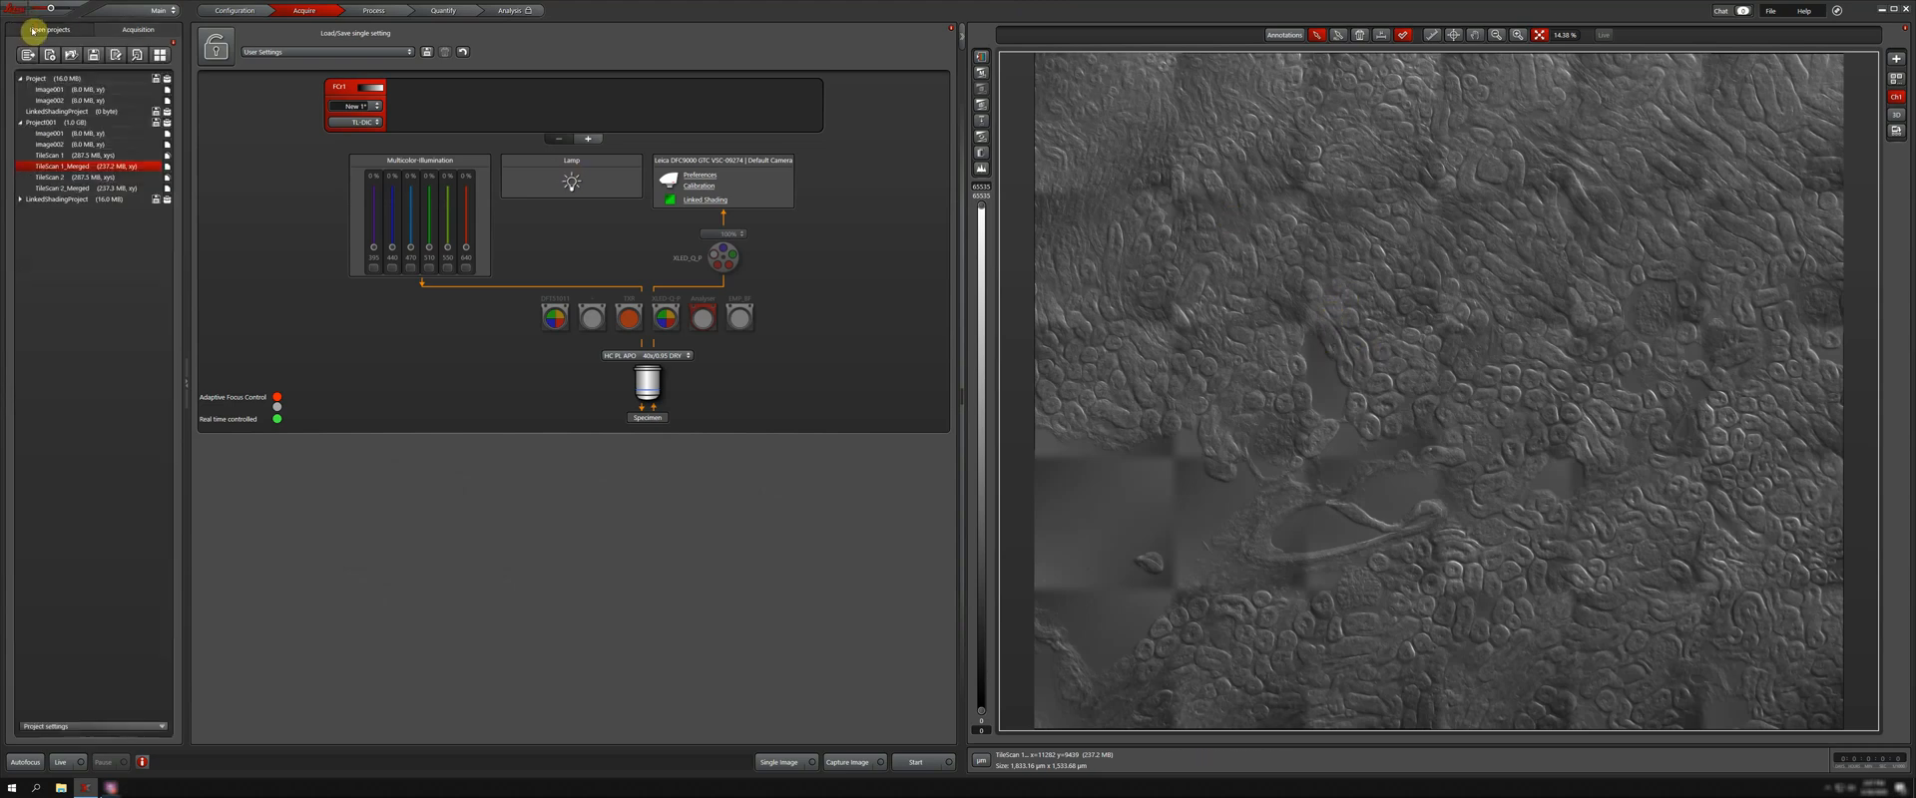
left_click(77, 189)
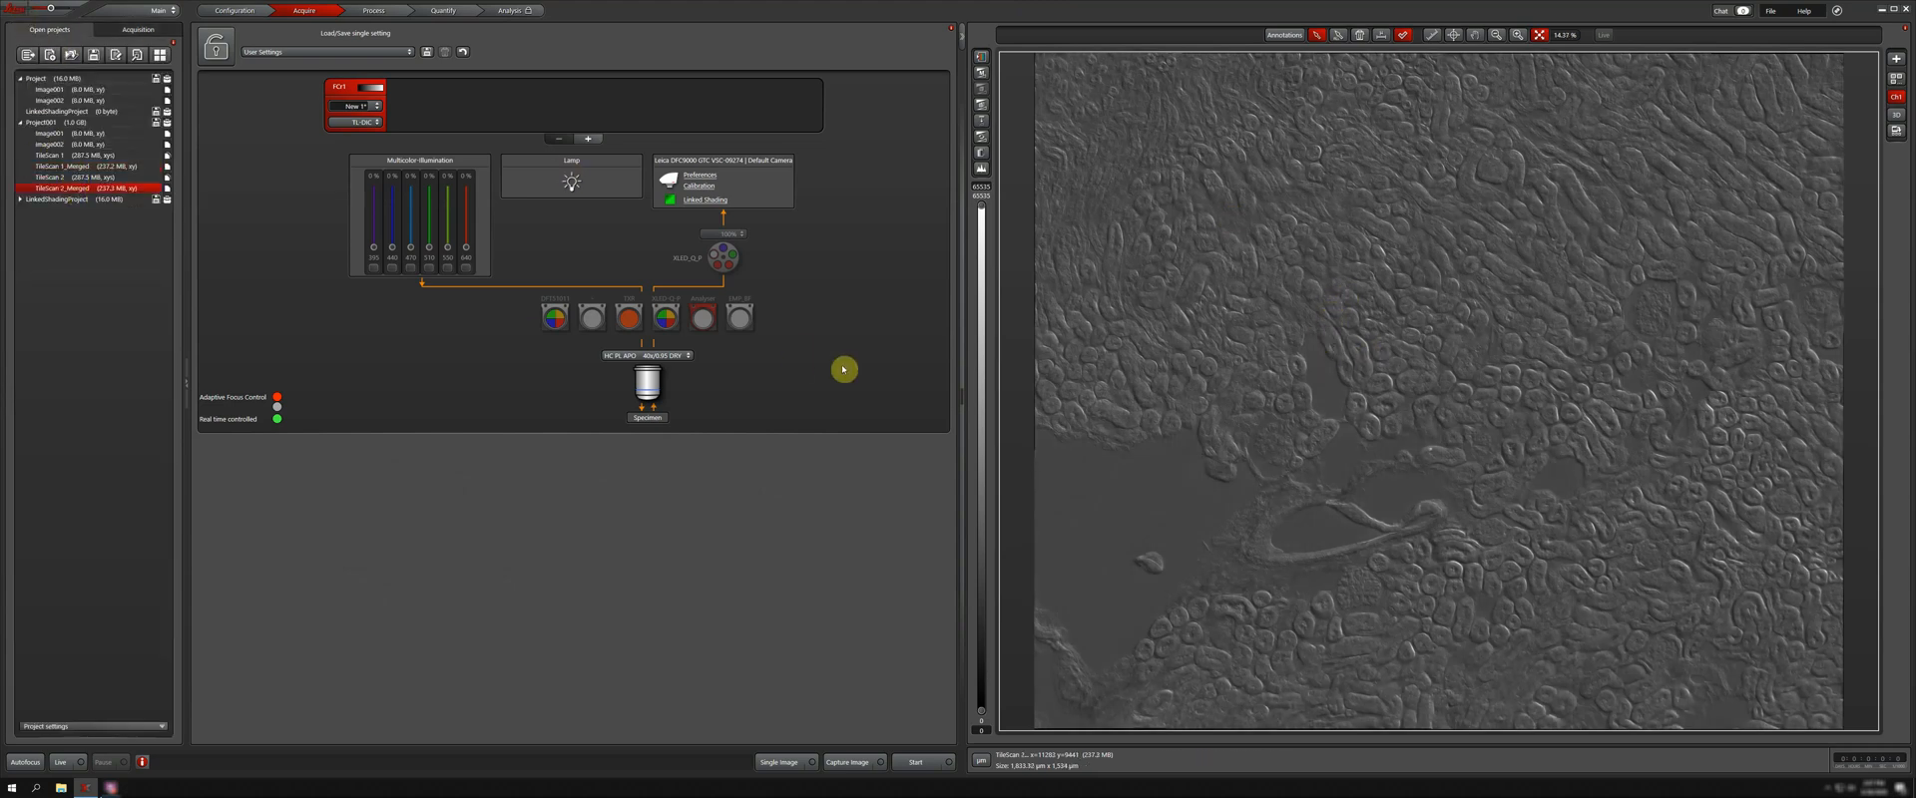